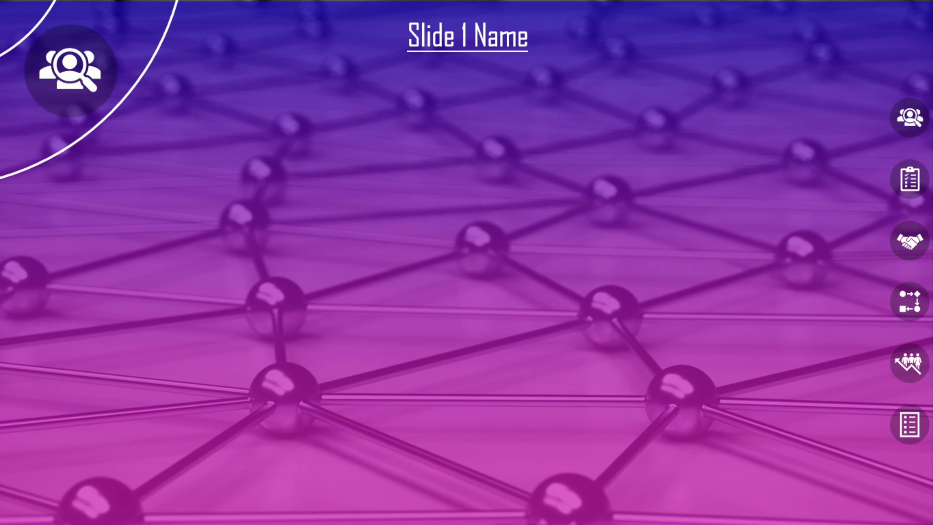
Step: Advance the slideshow to Slide 3, then jump back to Slide 1 via its top linked icon
key(Right)
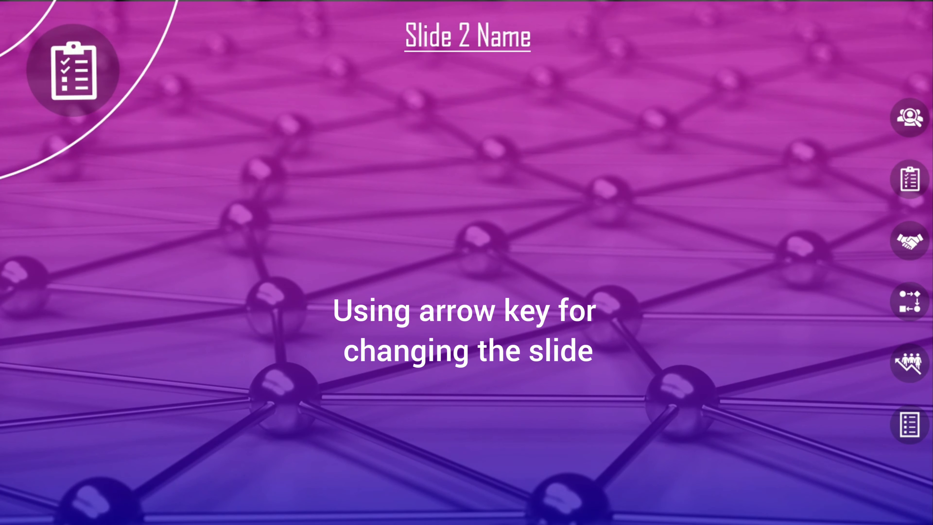
key(Right)
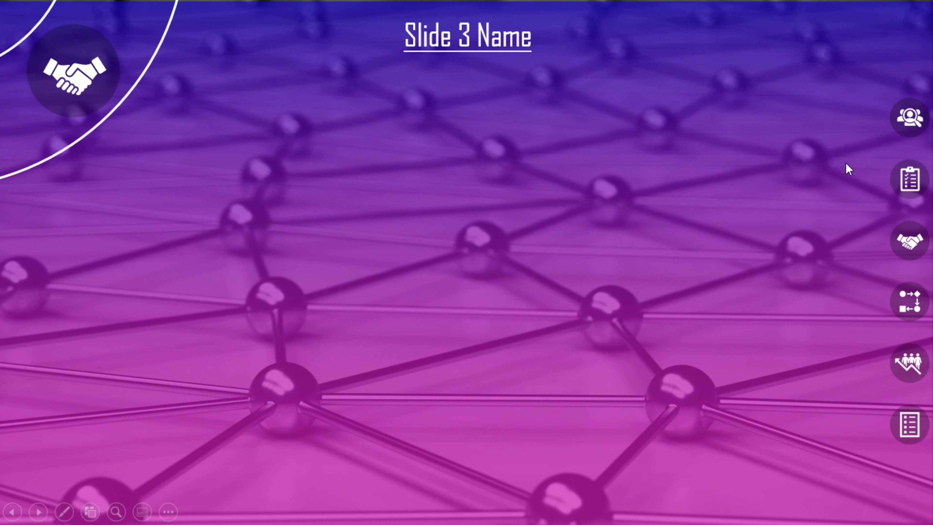
click(913, 123)
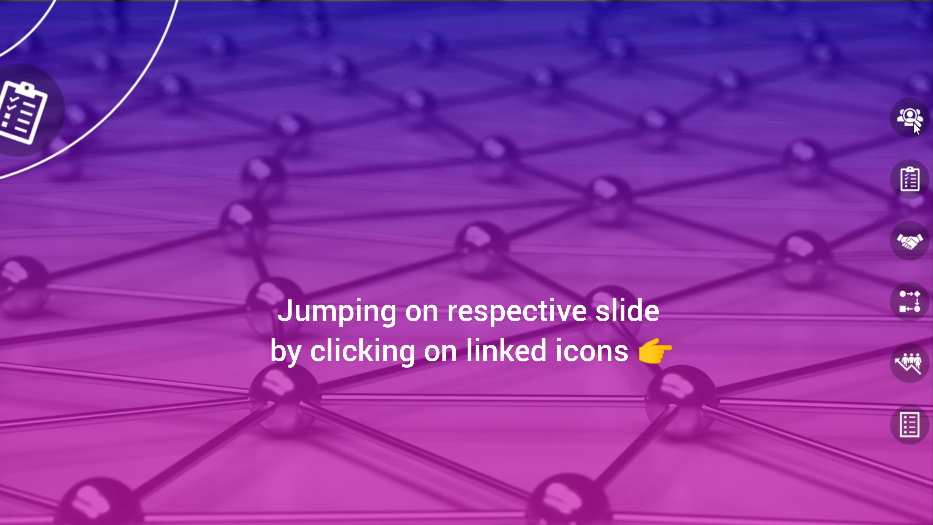
Step: Use the right-side linked icons to visit Slides 5, 3, 1, 6 and 1, then advance to the network background
click(907, 359)
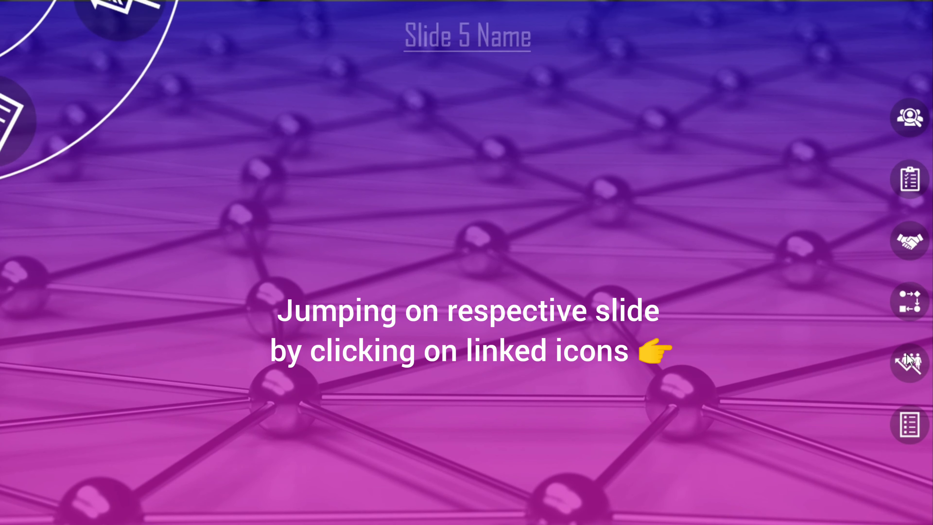
click(910, 242)
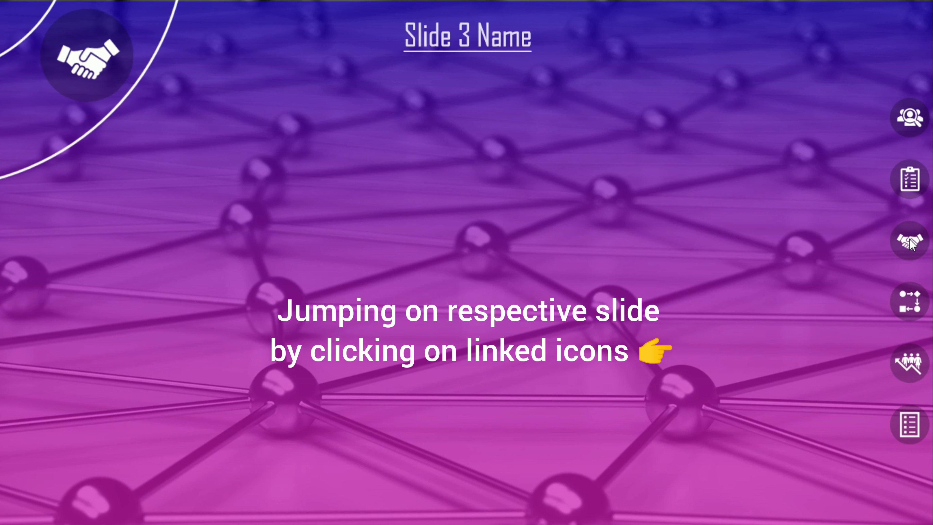
click(912, 128)
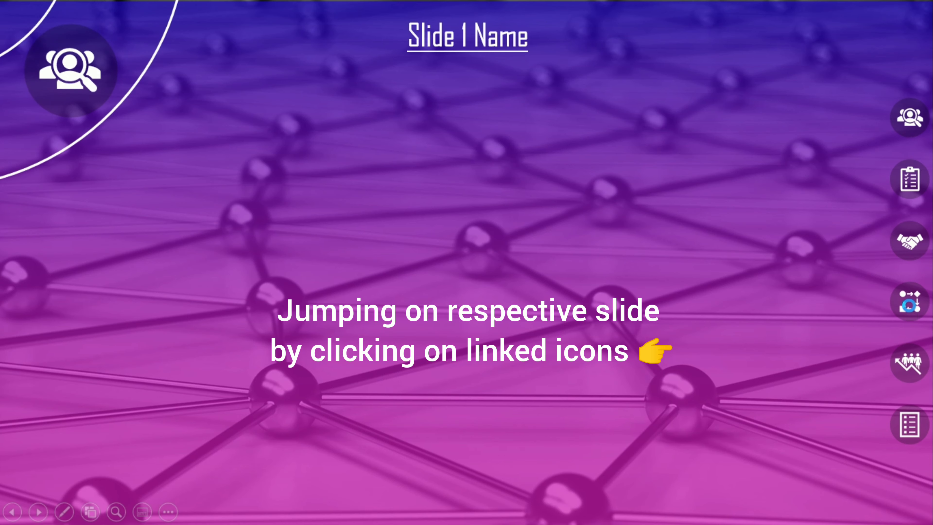
click(909, 425)
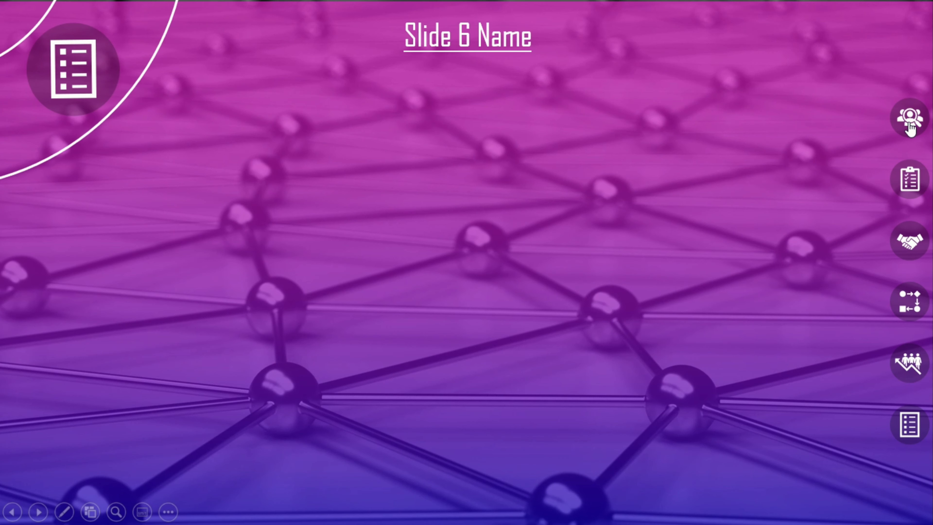
click(910, 121)
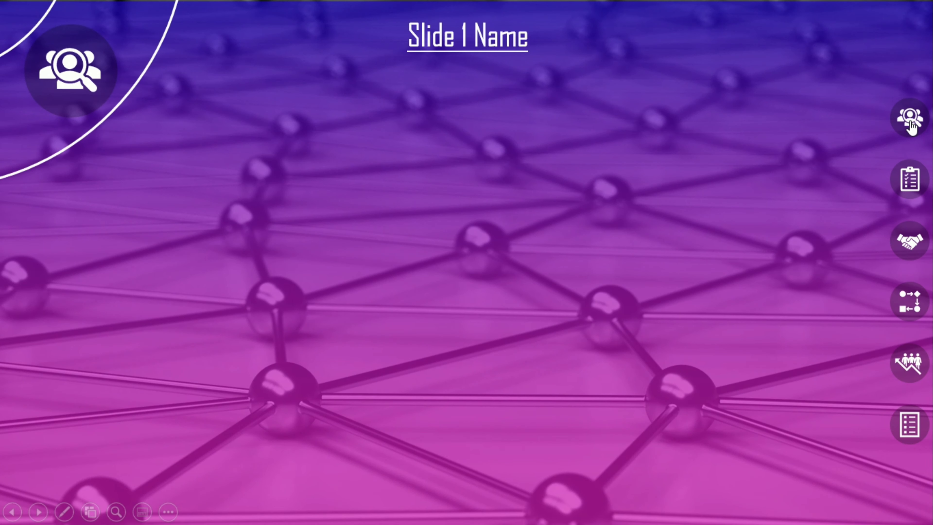
click(911, 124)
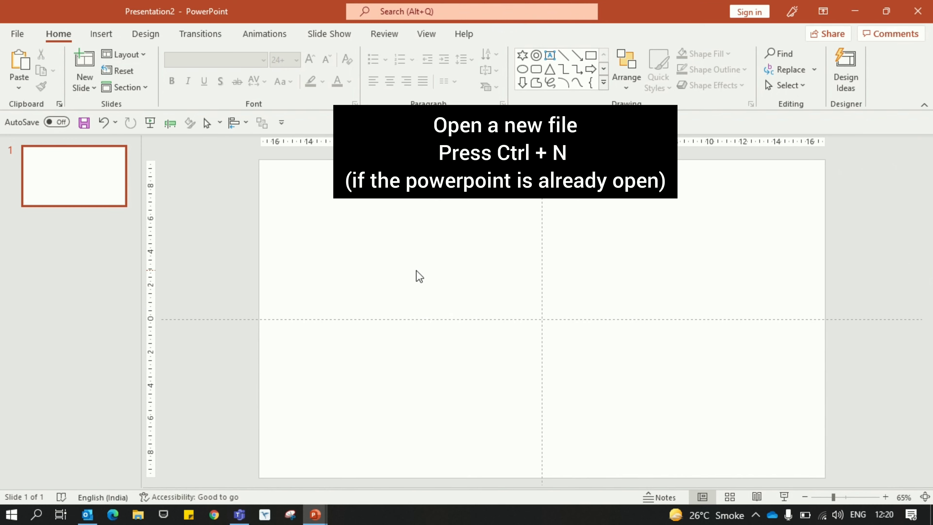
Step: Search the Stock Images library for 'business' photos and scroll through the results
click(103, 34)
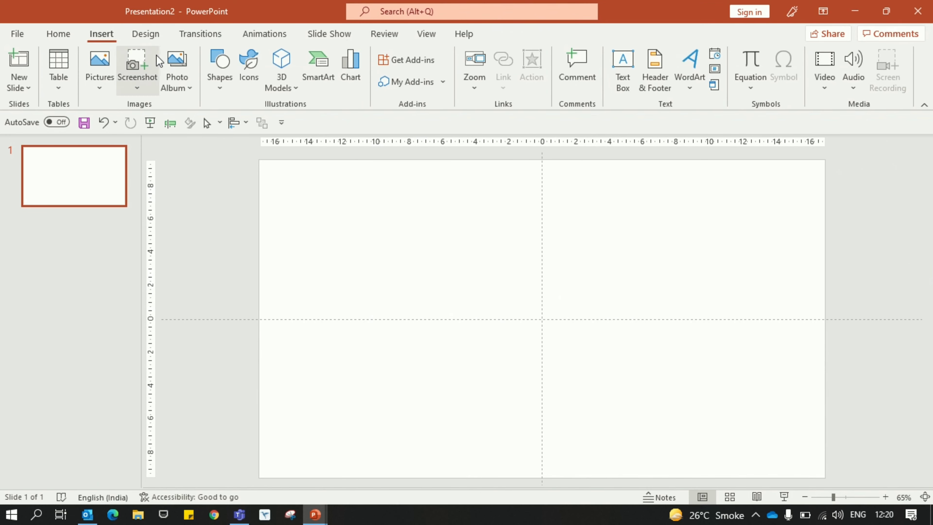
click(103, 83)
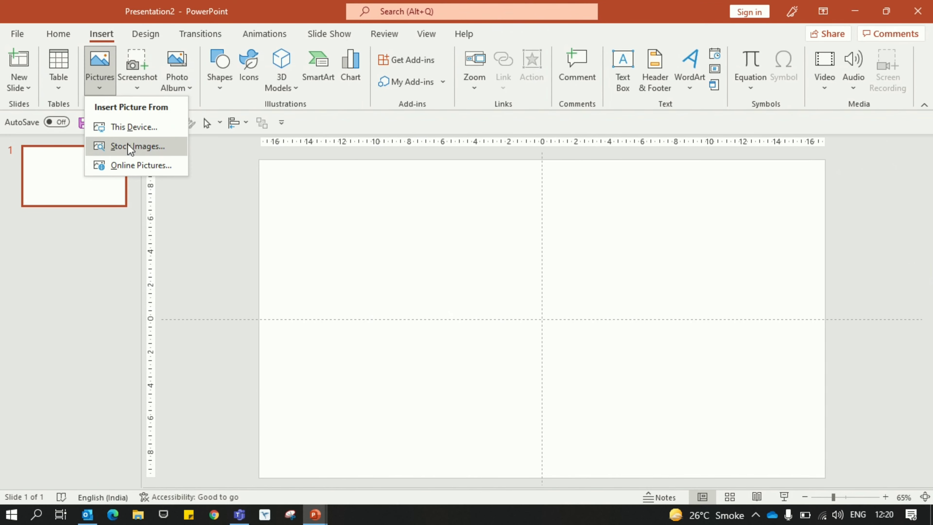
click(128, 143)
text(business)
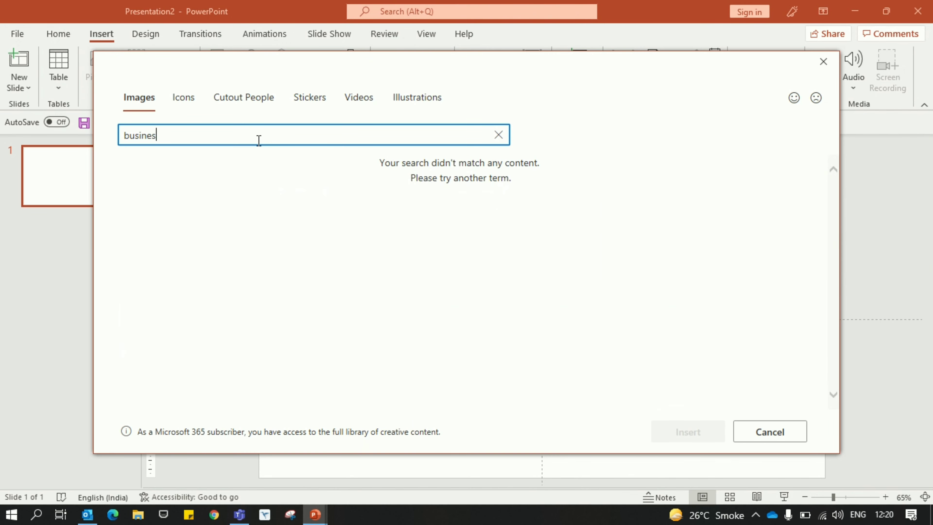
scroll(414, 340, down, 2)
scroll(415, 340, down, 2)
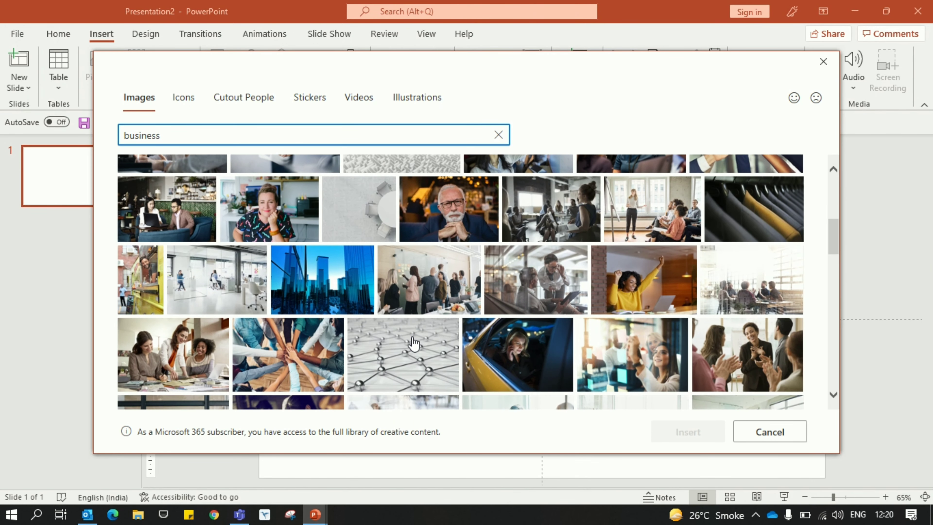
Step: Insert the network stock photo and crop it to a 16:9 aspect ratio
click(449, 328)
click(699, 428)
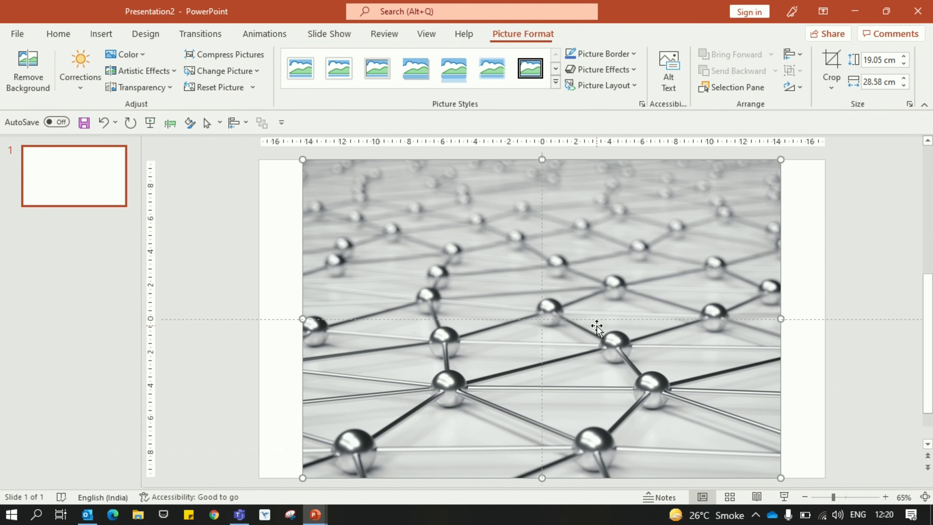
click(831, 85)
mouse_move(866, 145)
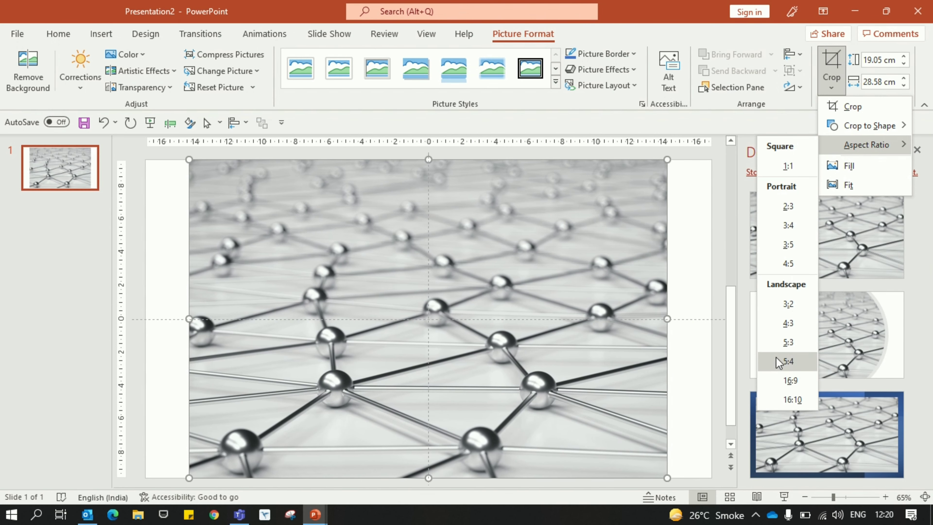
click(789, 381)
click(807, 346)
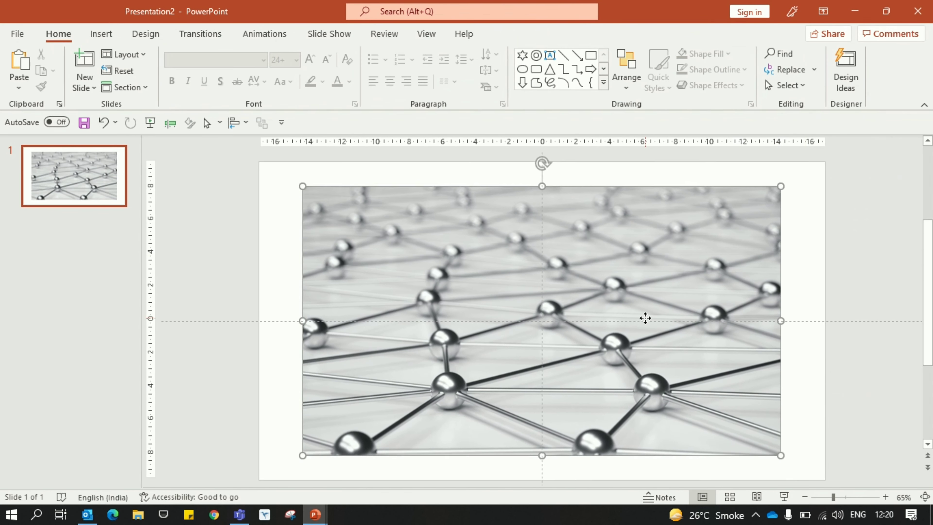
click(503, 33)
Step: Align the photo to the slide's left and top edges and enlarge it to 19.05 × 33.87 cm
click(793, 53)
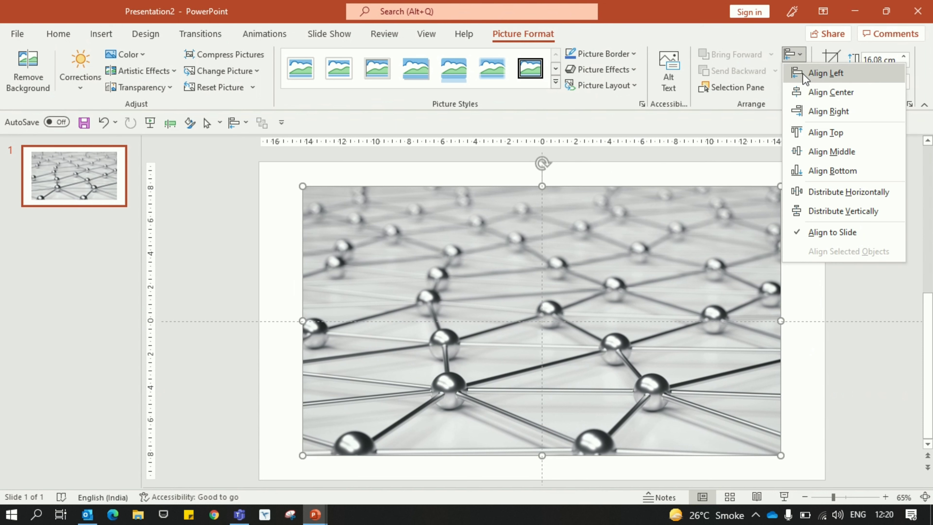
click(826, 73)
click(793, 54)
click(814, 133)
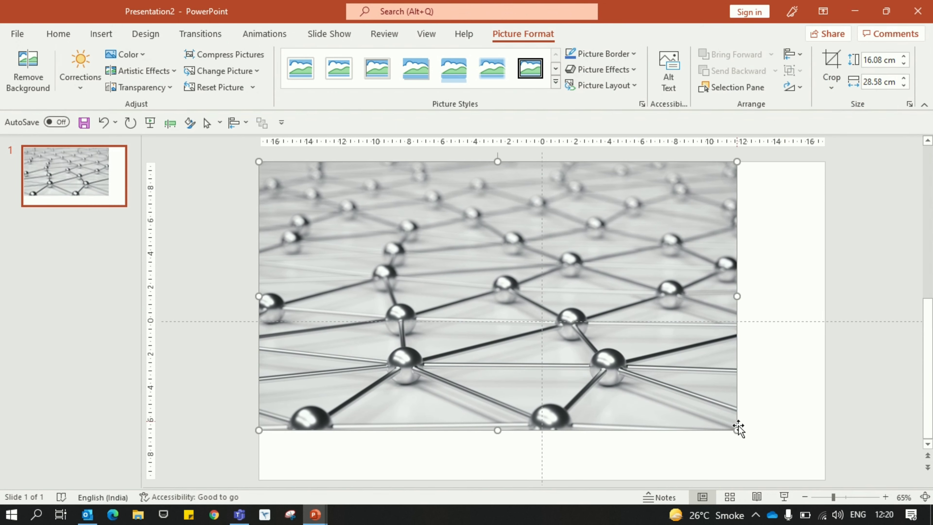
drag(737, 428, 823, 471)
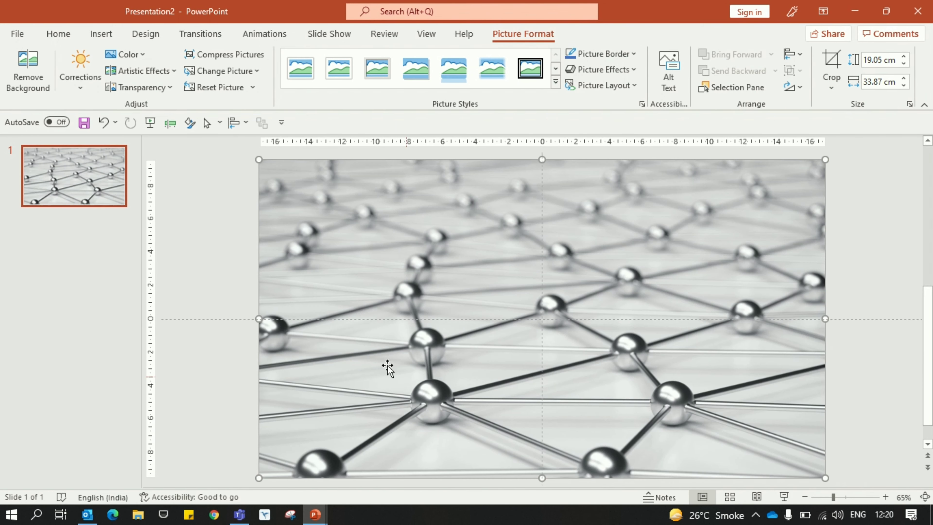
click(246, 390)
click(348, 370)
Step: In Format Picture corrections, set the network photo's brightness to -42% and contrast to 54%
right_click(347, 370)
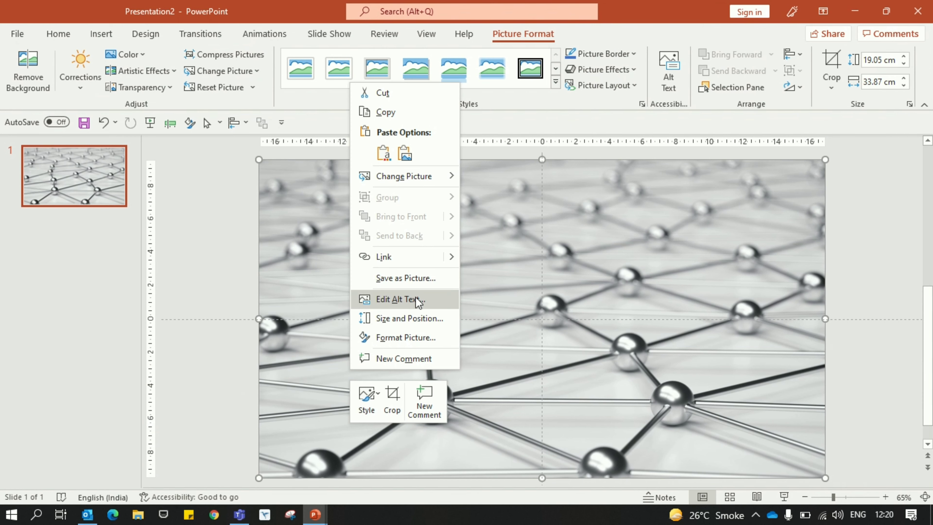
click(398, 342)
click(842, 177)
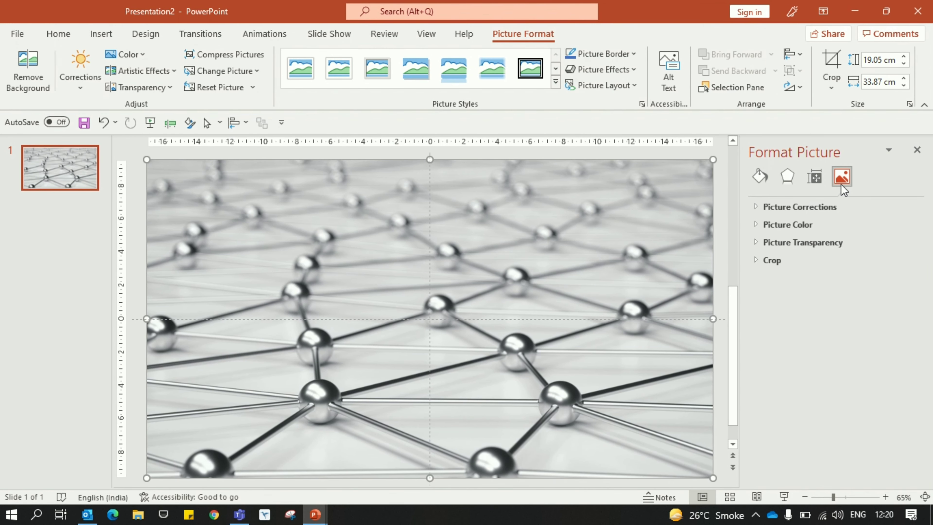
click(841, 207)
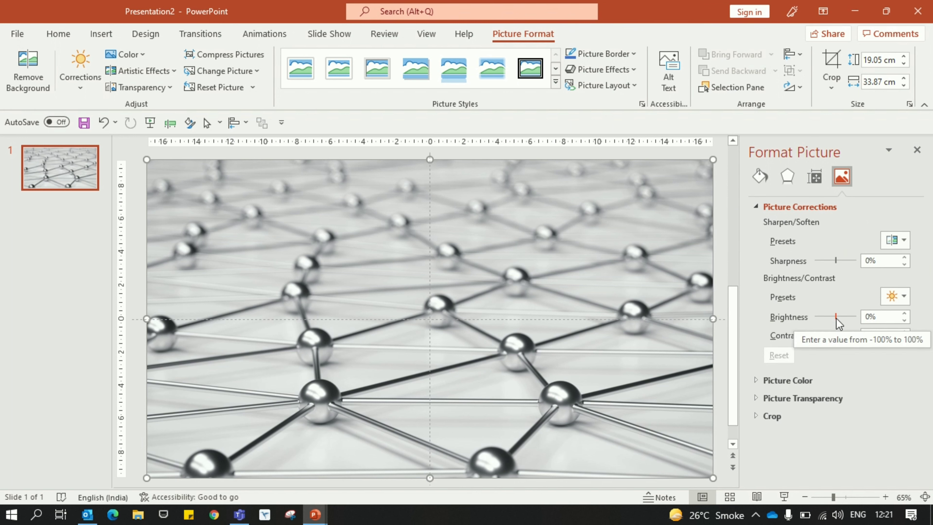
drag(836, 317, 827, 319)
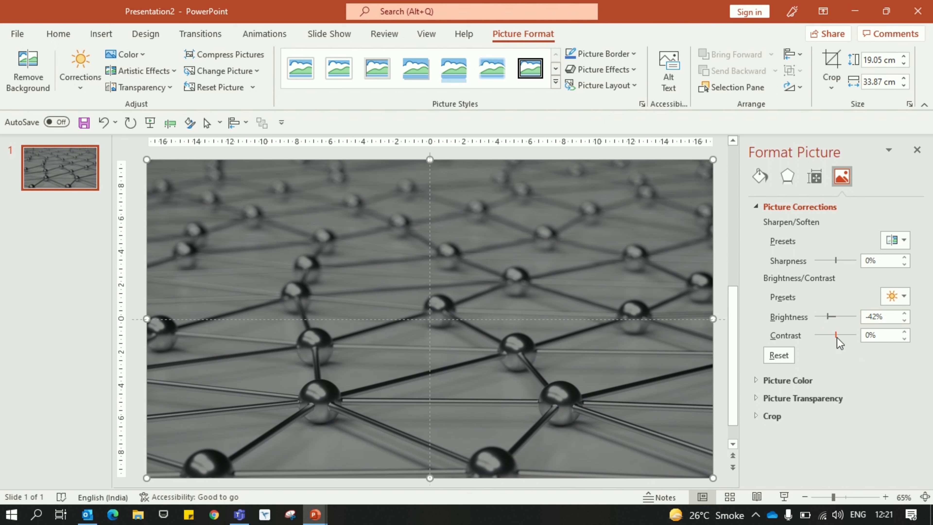
drag(838, 334, 844, 334)
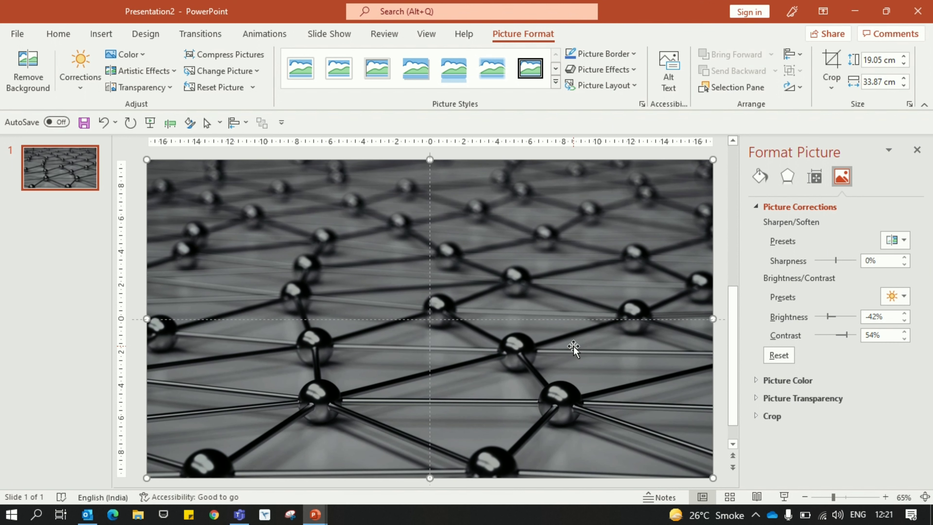
ctrl+scroll(573, 347, down, 3)
click(637, 381)
Step: Draw a rectangle on the slide and set its outline to No line
ctrl+scroll(588, 351, up, 2)
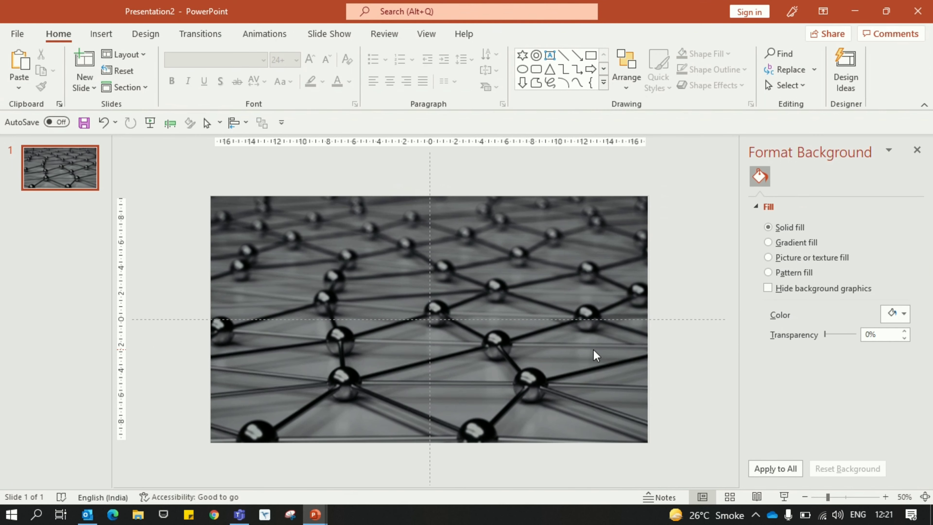
click(101, 34)
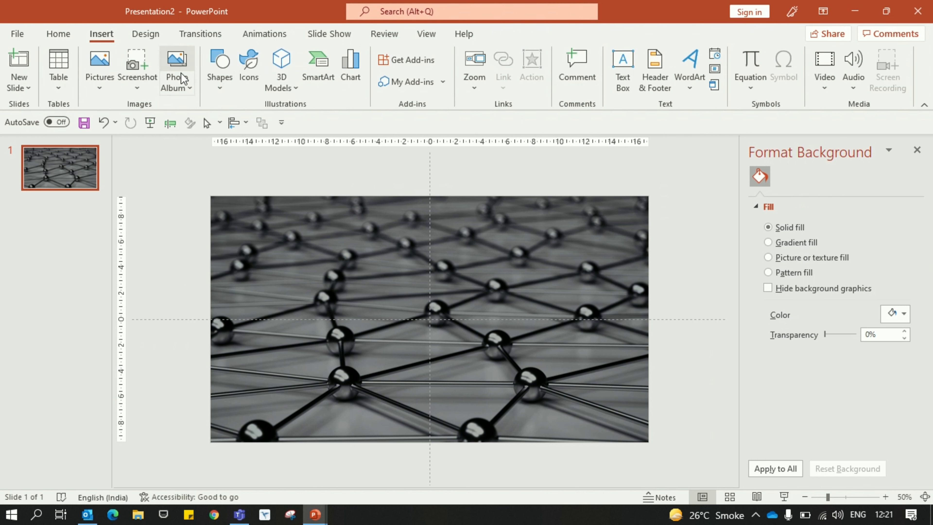
click(220, 70)
click(286, 123)
drag(324, 225, 400, 279)
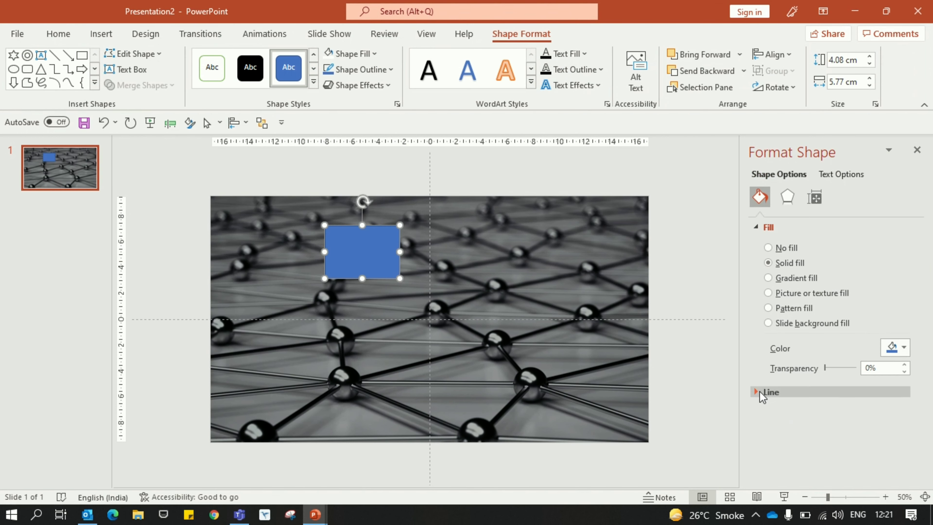
click(770, 392)
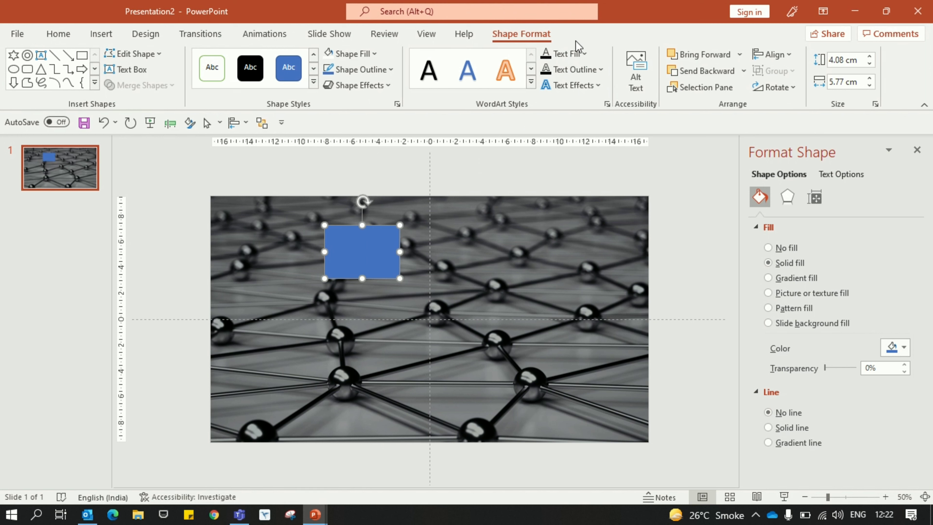
Step: Align the rectangle left and top, then stretch it to cover the whole slide
click(775, 54)
click(786, 71)
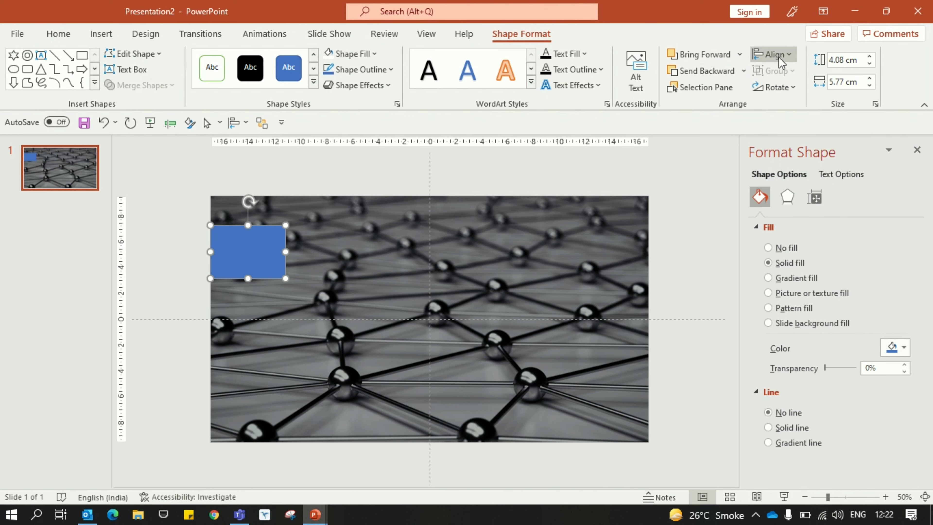
click(781, 62)
click(782, 133)
mouse_move(286, 251)
mouse_down()
mouse_move(587, 418)
mouse_move(646, 440)
mouse_up()
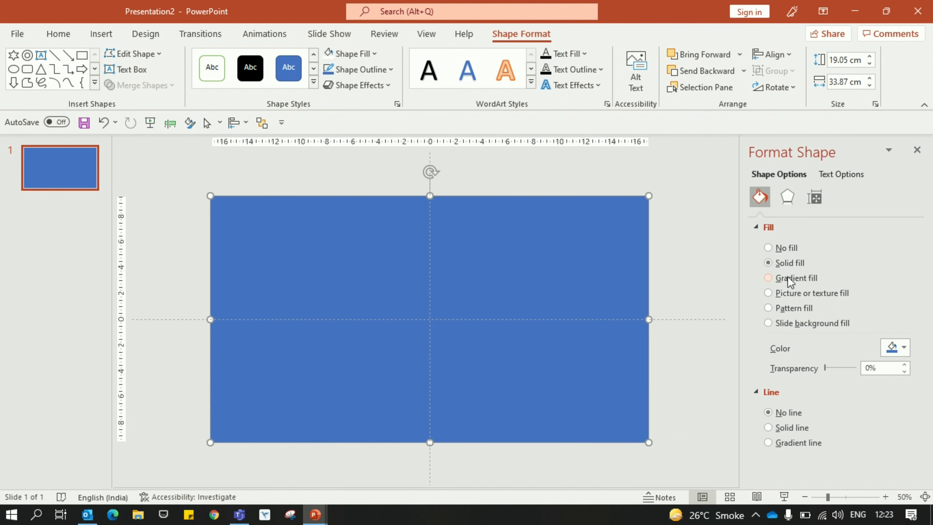
Step: Give the overlay a linear 90° gradient fill with the pink stop moved to the far left
click(789, 278)
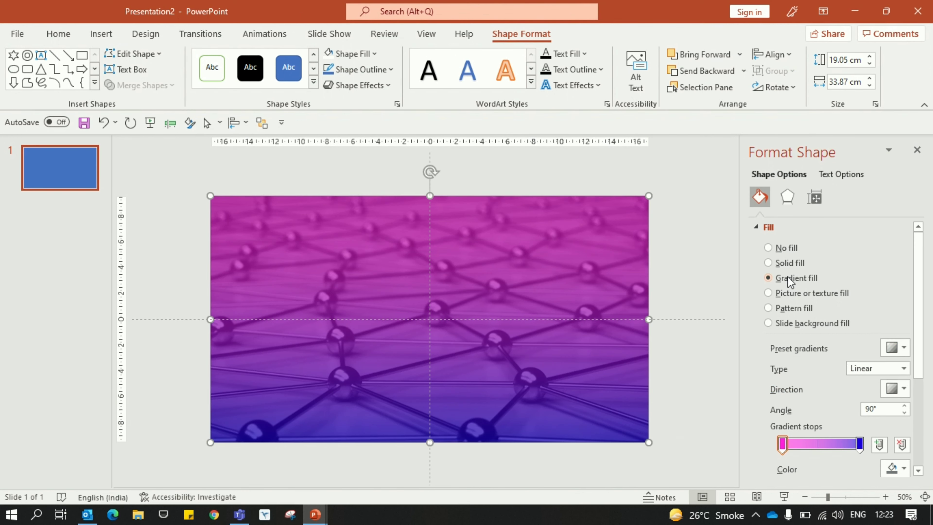
click(783, 445)
click(860, 445)
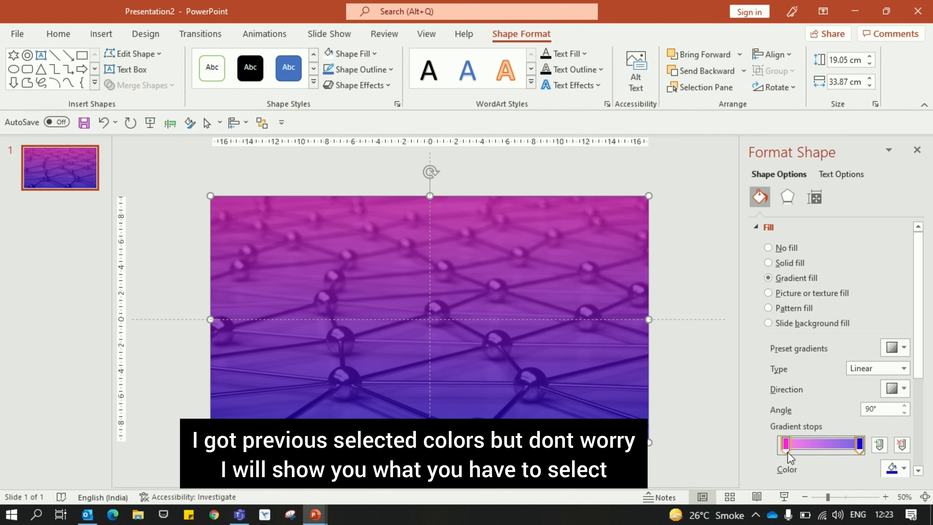
drag(787, 453, 768, 454)
click(896, 347)
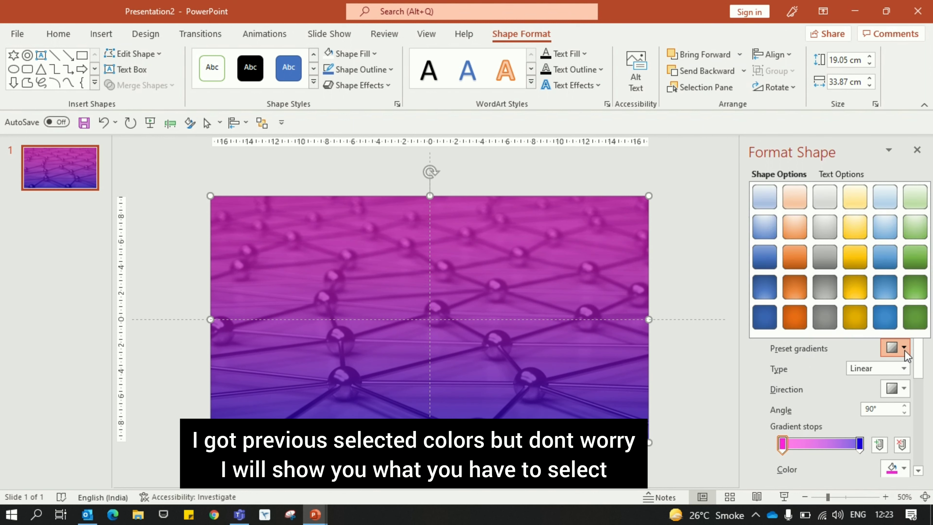
click(896, 348)
click(904, 368)
click(876, 382)
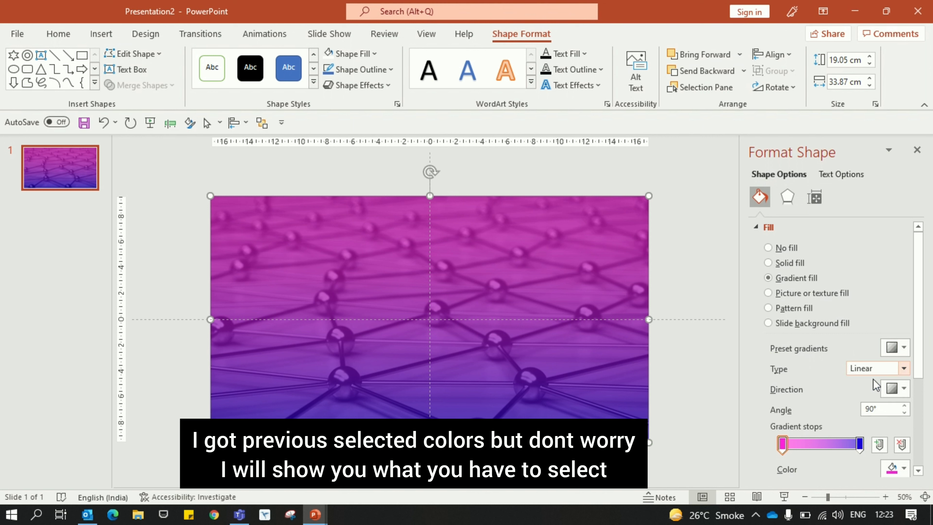
click(904, 388)
click(827, 415)
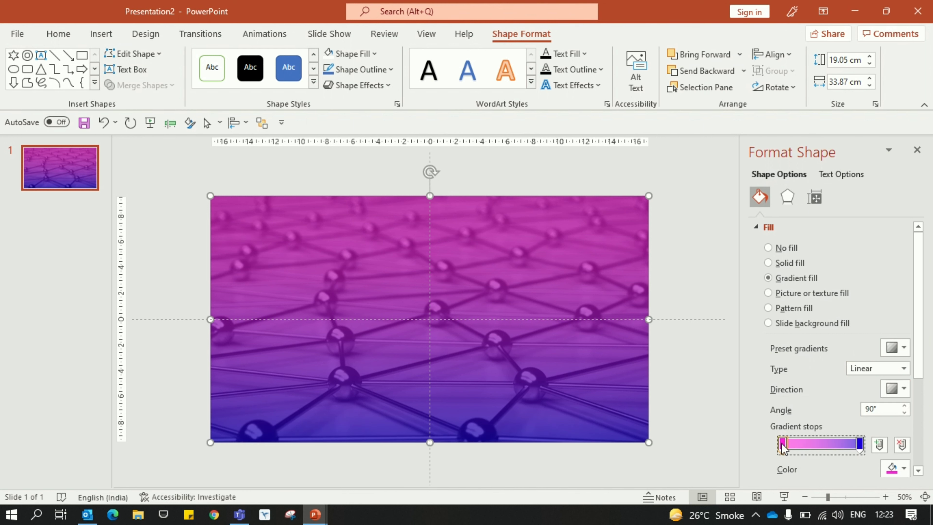
Step: Set the gradient stop colours to custom pink #FF21DF and blue #1A00DA
click(896, 467)
click(869, 436)
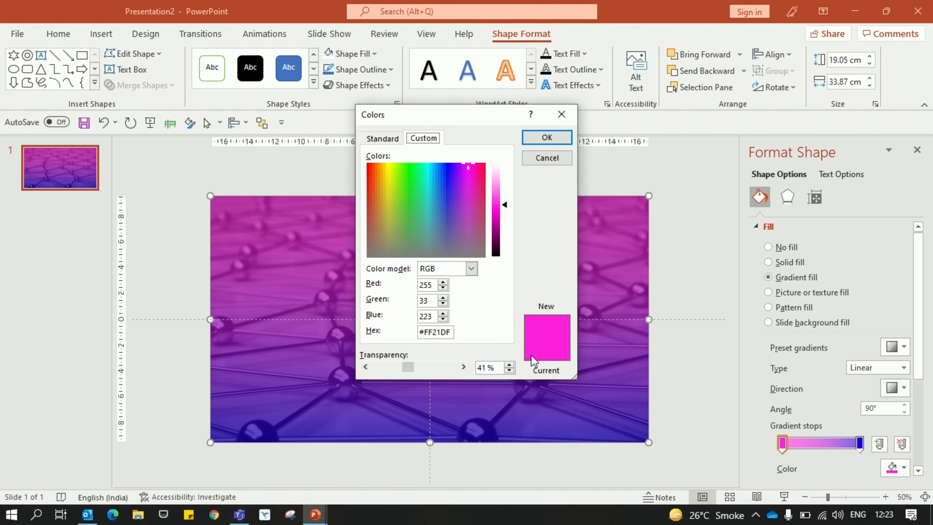
click(538, 137)
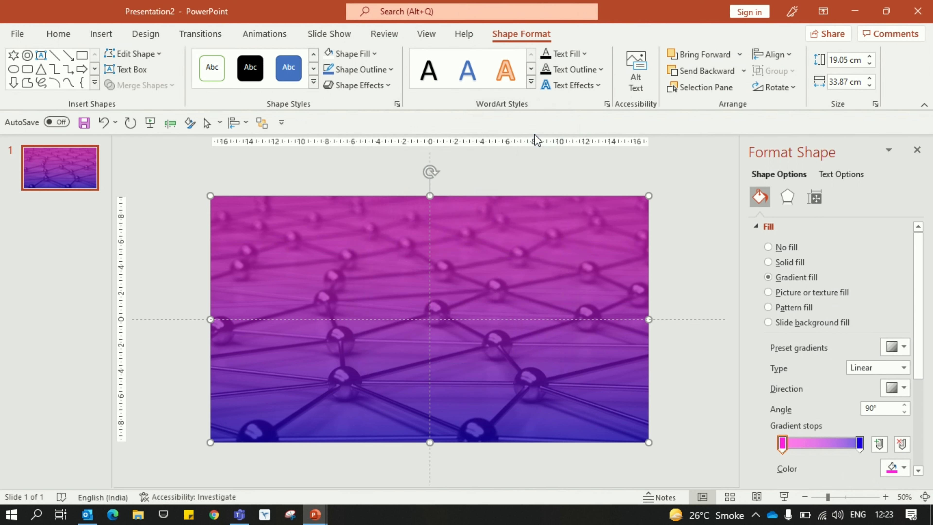
click(860, 444)
click(897, 467)
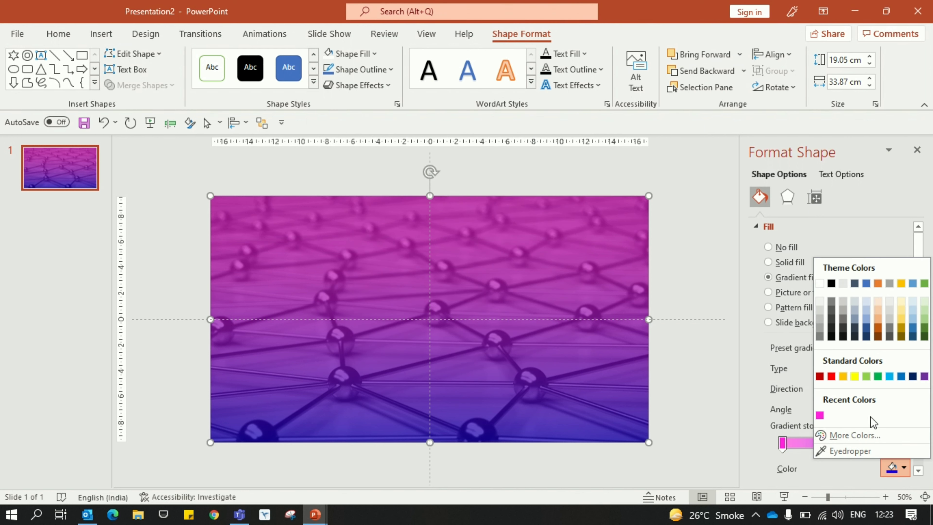
click(869, 435)
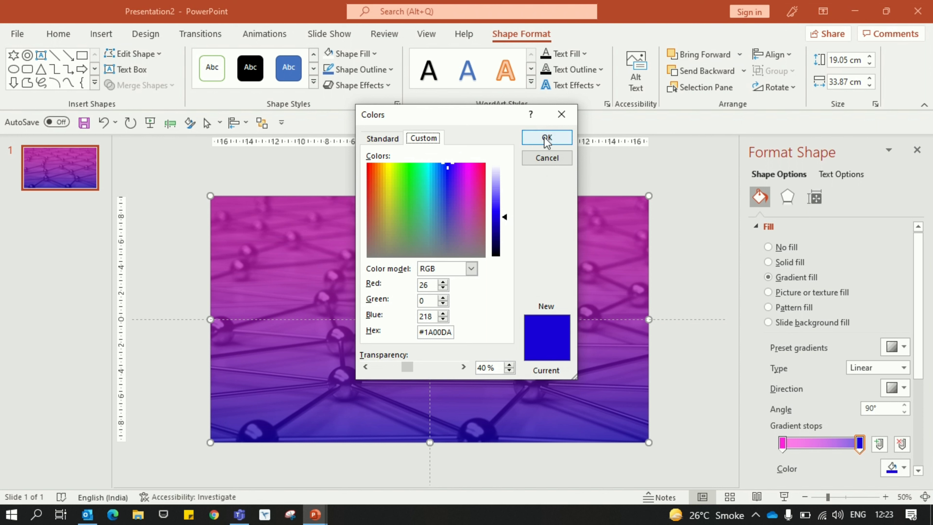
click(546, 139)
Step: Make the pink stop about 41% transparent and the blue stop 38% transparent
scroll(919, 368, down, 2)
scroll(918, 367, down, 2)
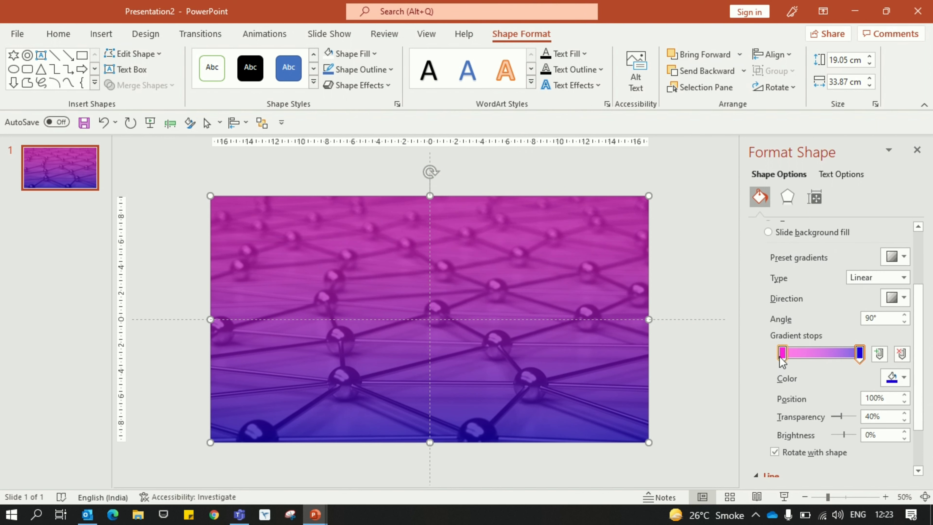
click(782, 353)
mouse_move(842, 416)
mouse_down()
mouse_move(808, 417)
mouse_move(844, 424)
mouse_up()
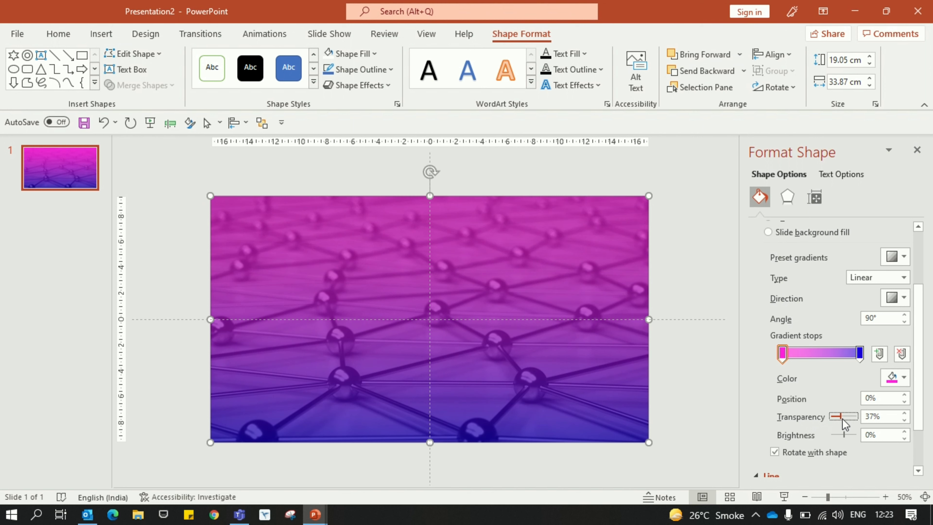
click(905, 420)
click(905, 420)
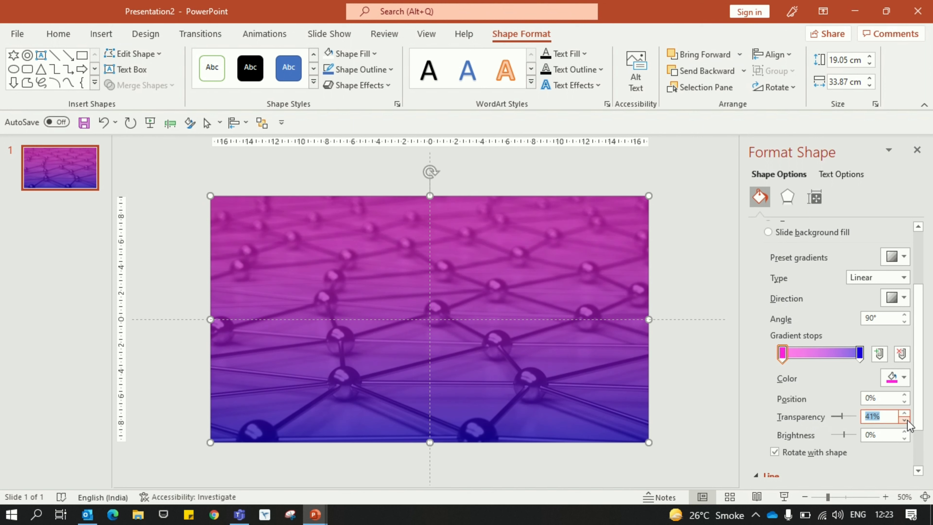
click(861, 356)
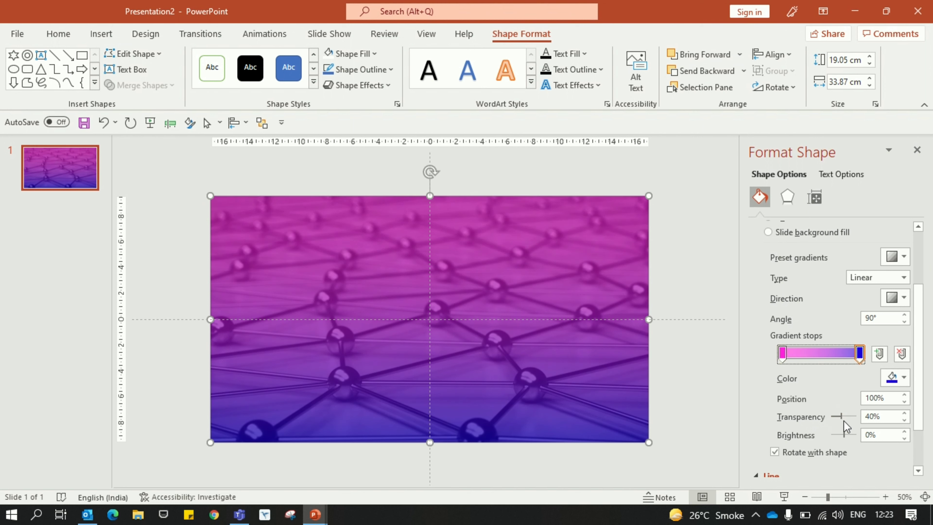
drag(841, 415, 838, 416)
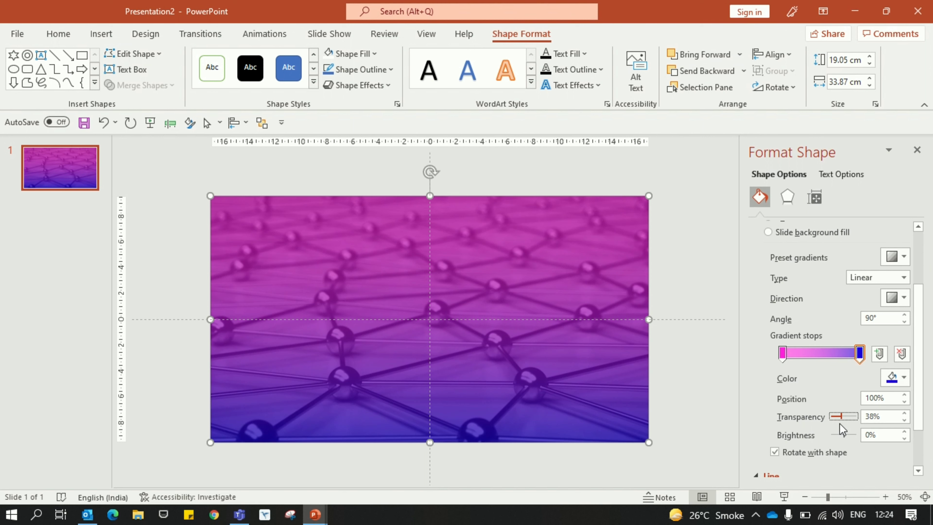
click(696, 406)
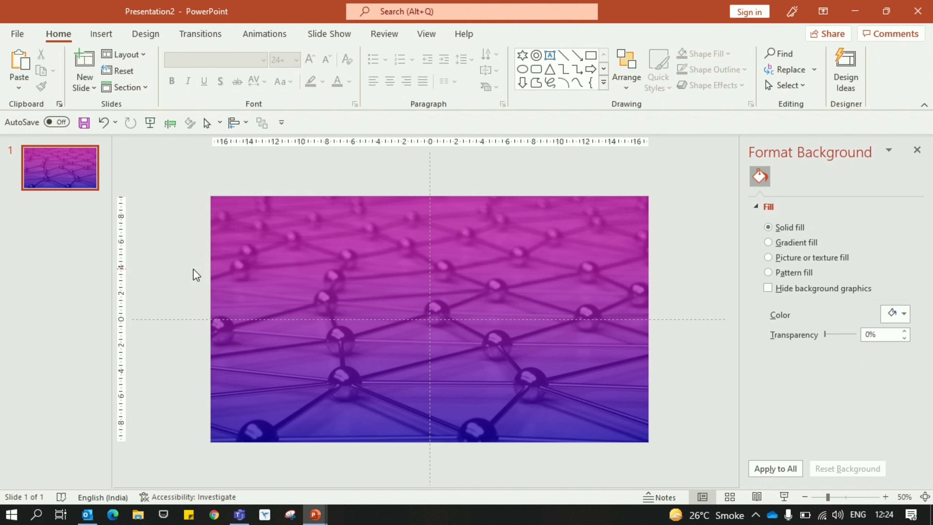
drag(308, 260, 321, 352)
key(ctrl+z)
Step: Draw a donut shape at the slide centre and enlarge it to nearly the slide height
click(177, 286)
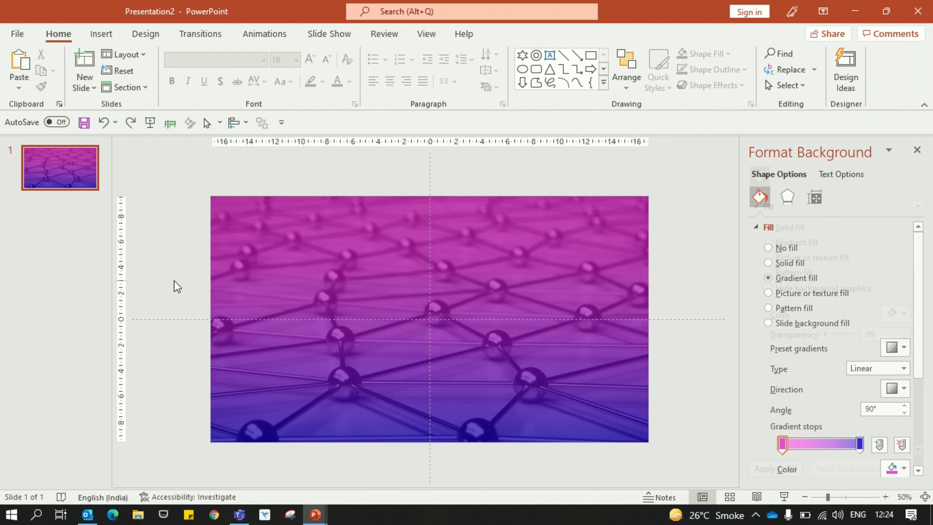
click(101, 34)
click(214, 88)
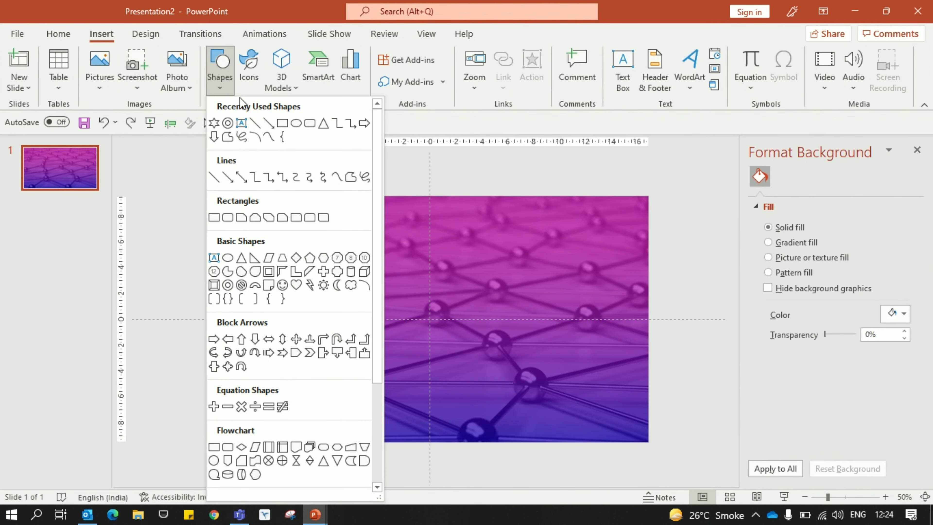
click(228, 285)
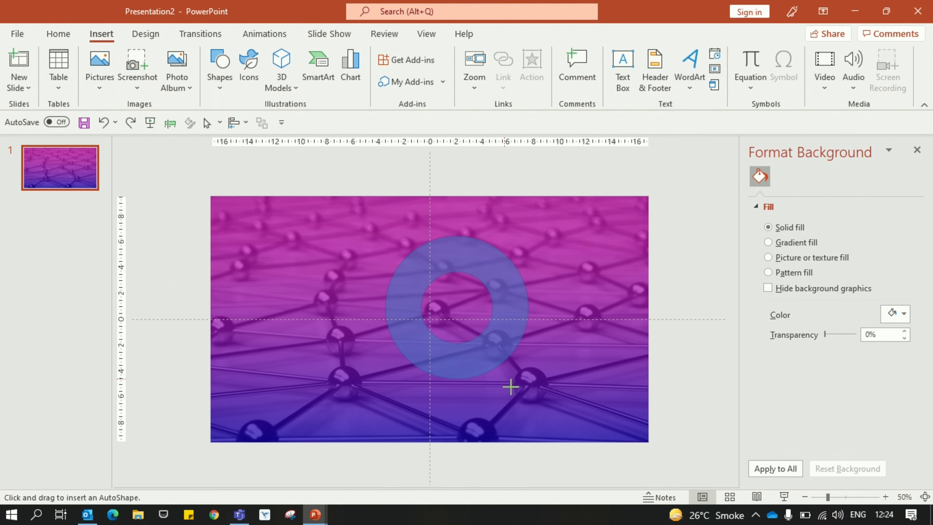
mouse_move(385, 235)
mouse_down()
mouse_move(544, 428)
mouse_move(483, 386)
mouse_up()
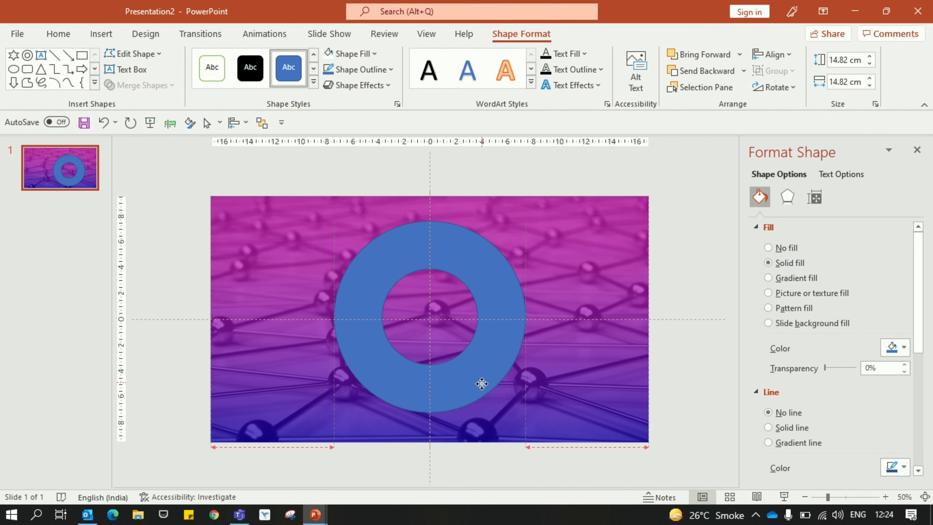
drag(526, 414, 552, 440)
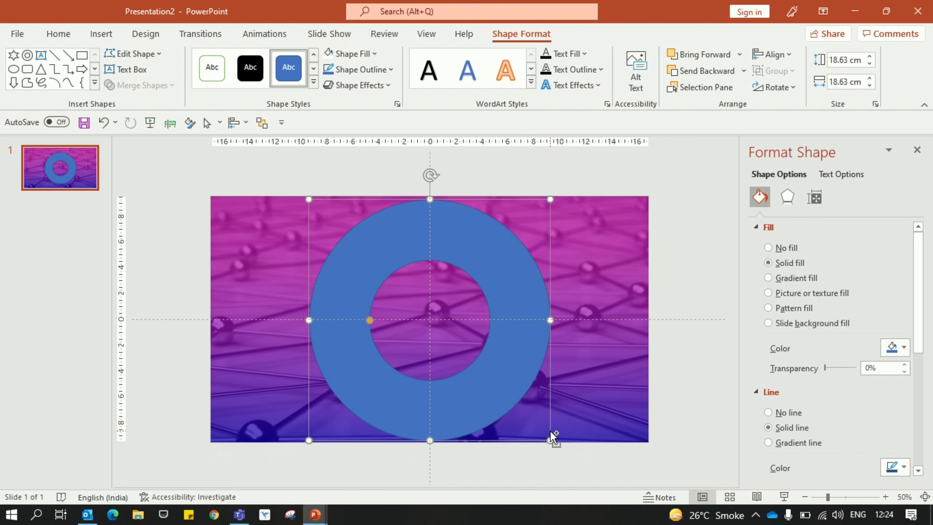
Step: Widen the donut's hole, remove its fill and make its outline white
click(411, 464)
click(347, 377)
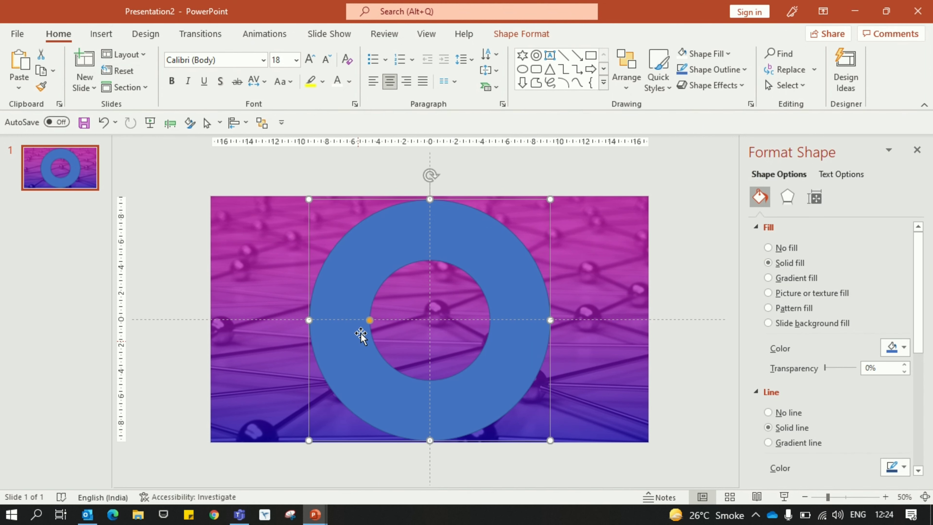
drag(370, 321, 368, 321)
click(787, 248)
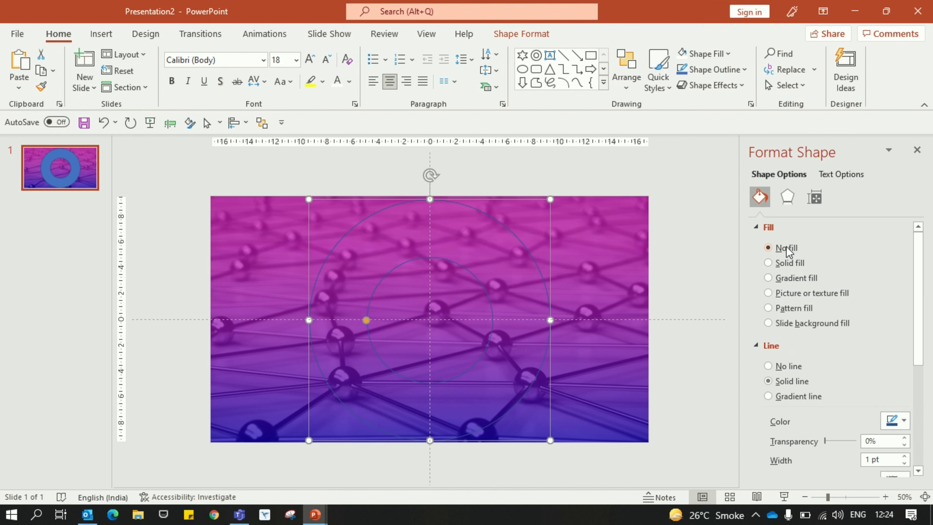
click(904, 421)
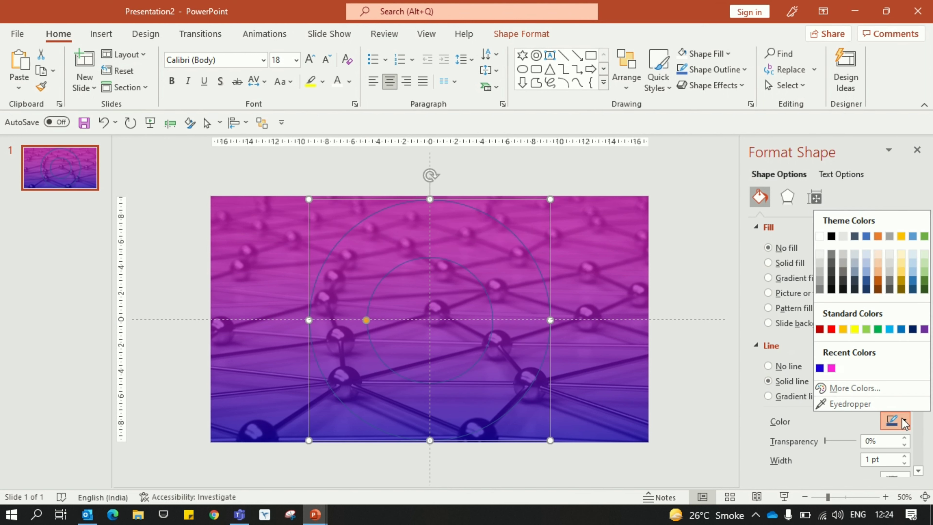
click(822, 238)
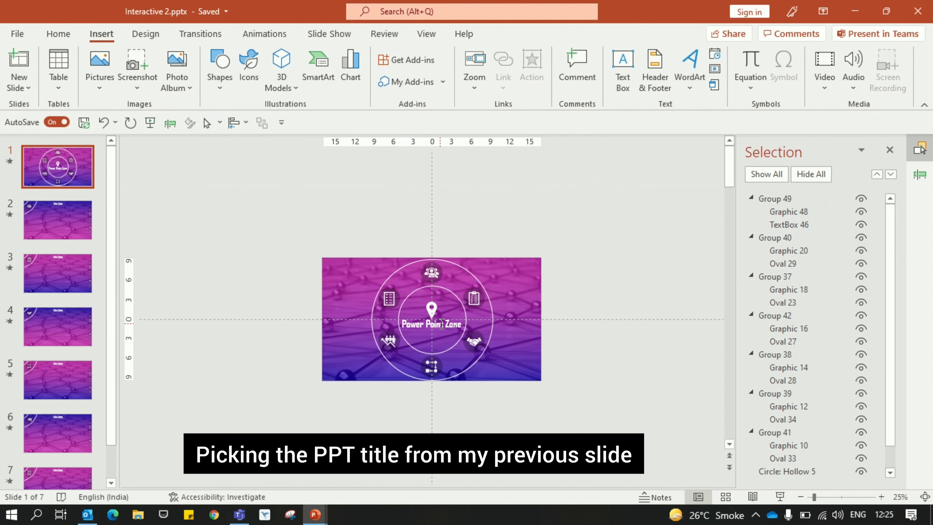
Step: Copy the pin-and-title group from the finished deck and paste it centred inside the rings
click(441, 324)
ctrl+scroll(404, 274, up, 3)
click(404, 271)
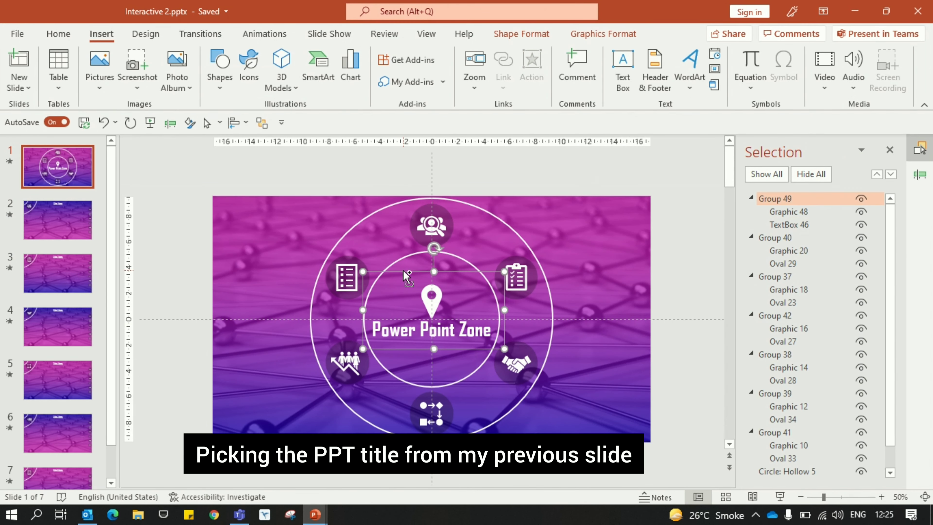
key(ctrl+c)
key(alt+Tab)
key(ctrl+v)
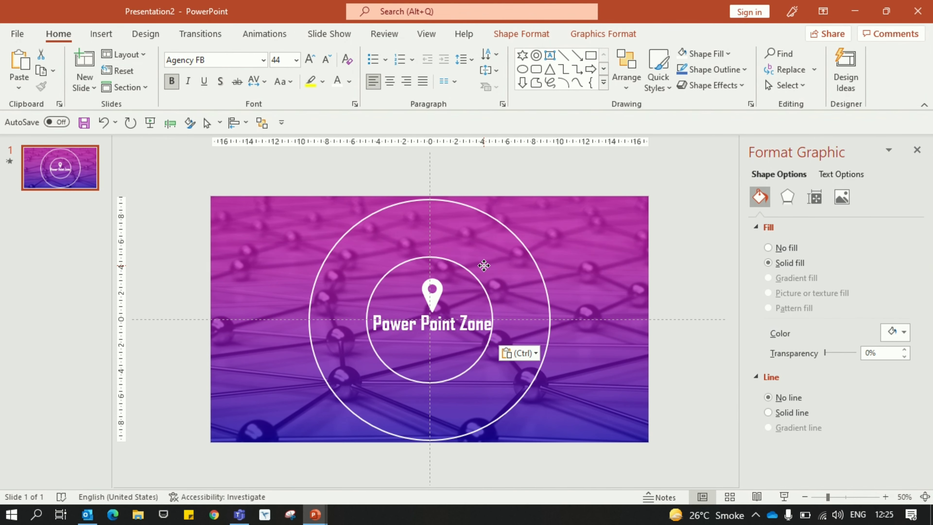
drag(483, 265, 484, 266)
key(alt+Tab)
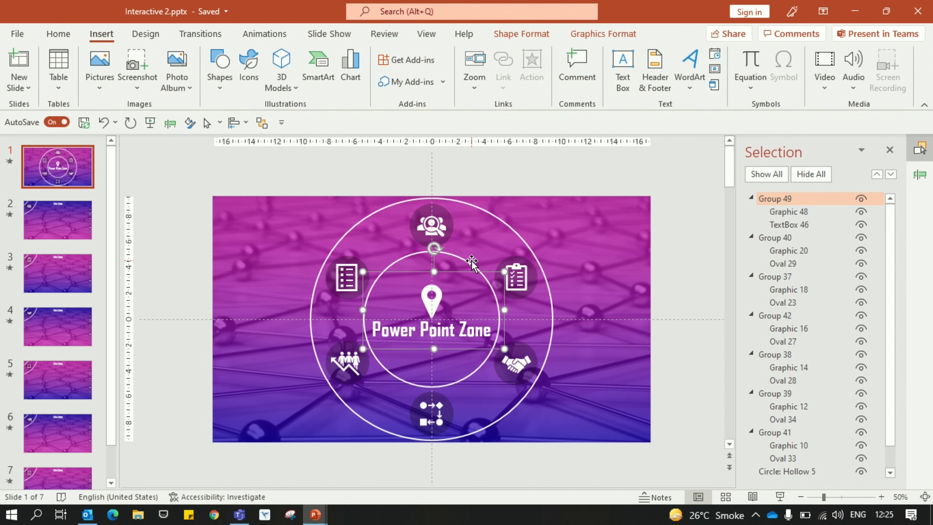
key(alt+Tab)
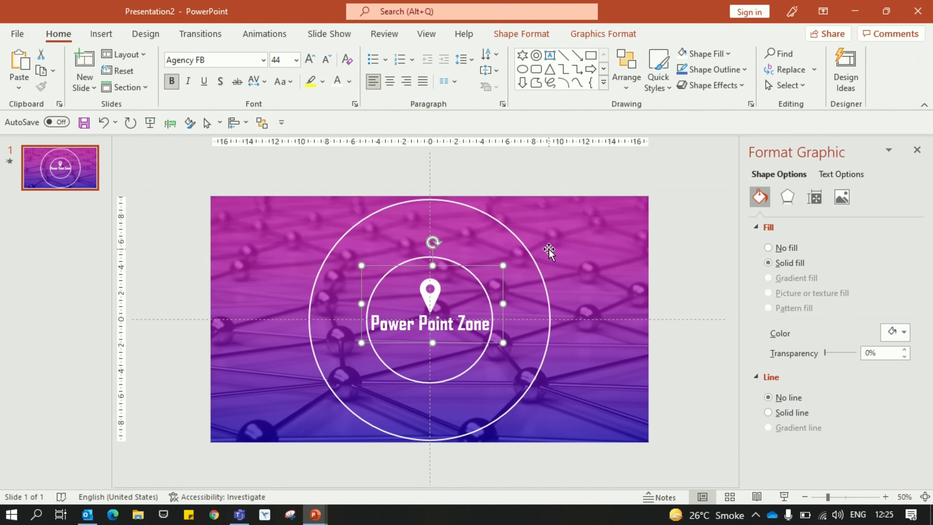
click(522, 185)
Step: Nudge the pin icon slightly upward above the 'Power Point Zone' title
click(500, 226)
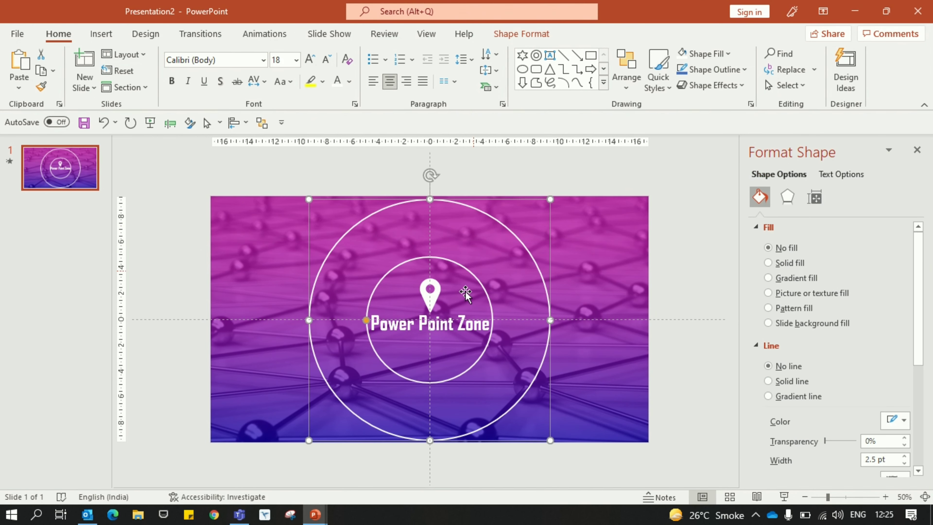
click(365, 321)
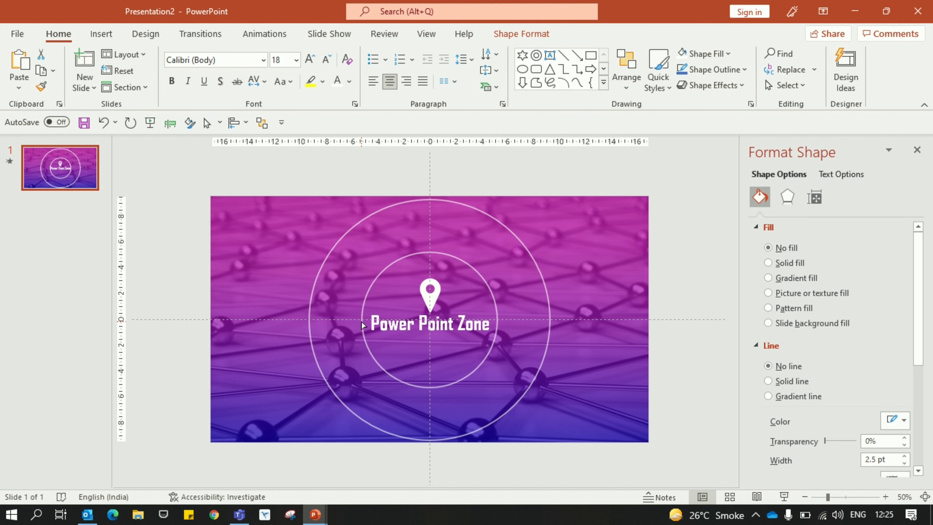
click(459, 319)
click(460, 319)
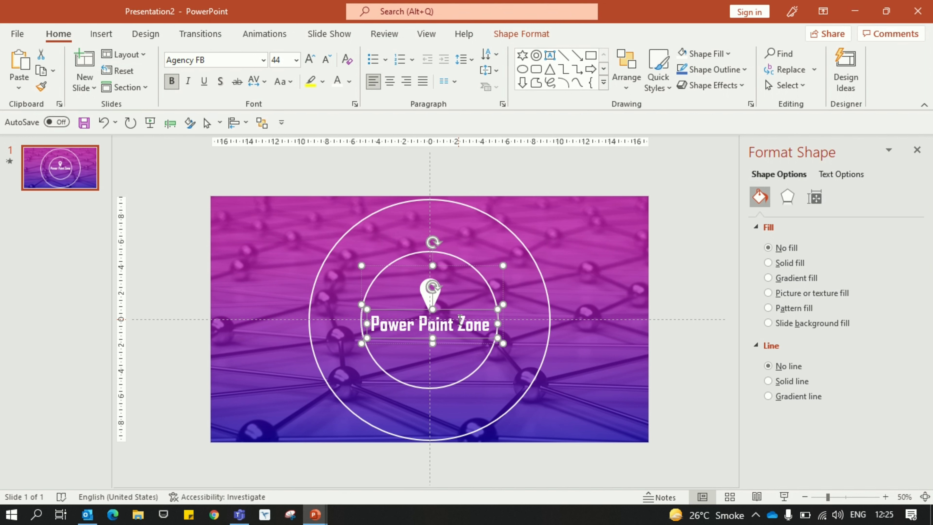
key(Escape)
click(435, 294)
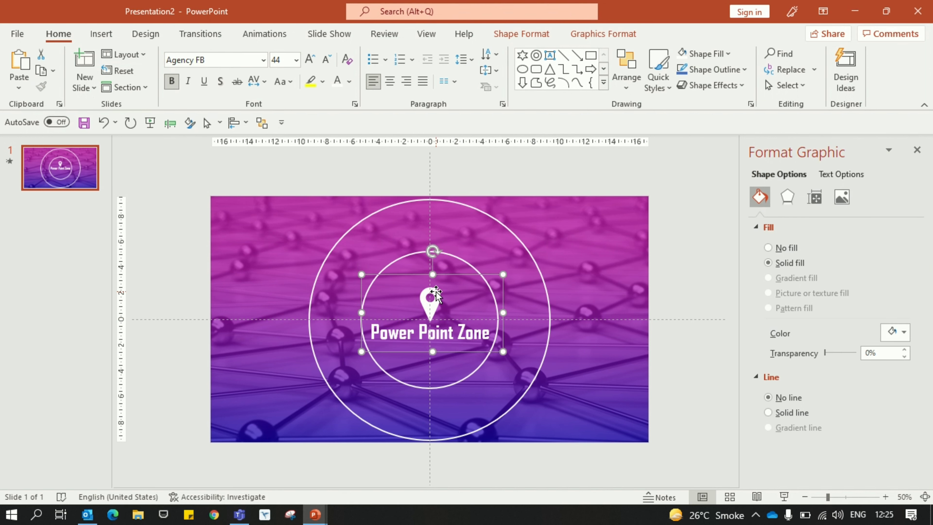
drag(436, 293, 436, 291)
click(499, 183)
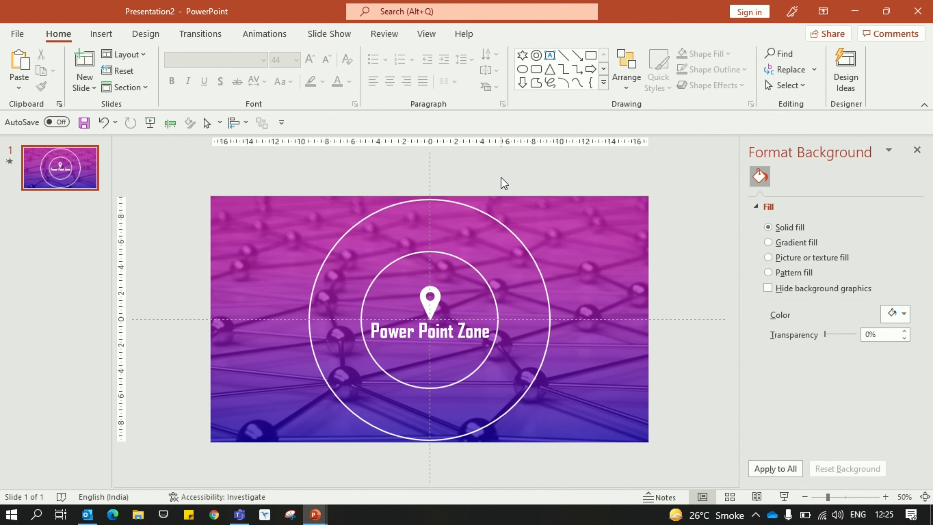
click(448, 336)
click(396, 273)
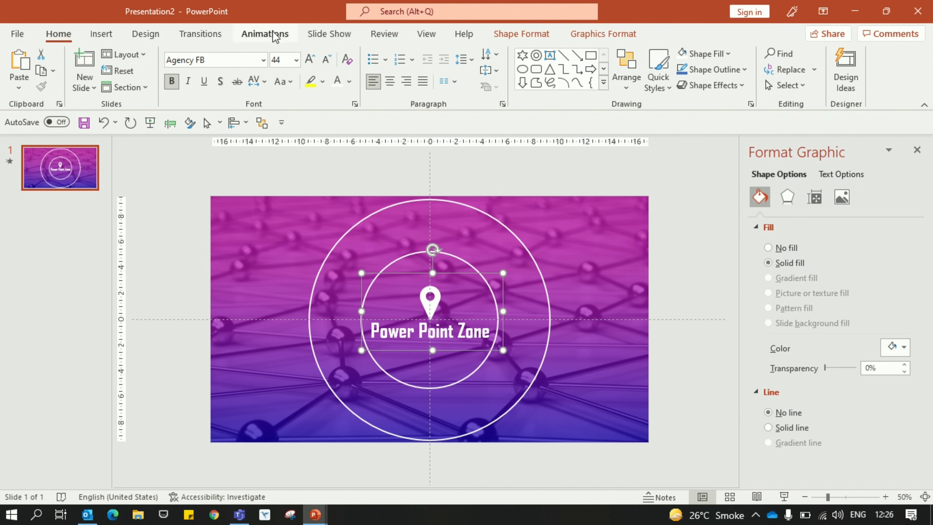
click(264, 33)
click(180, 261)
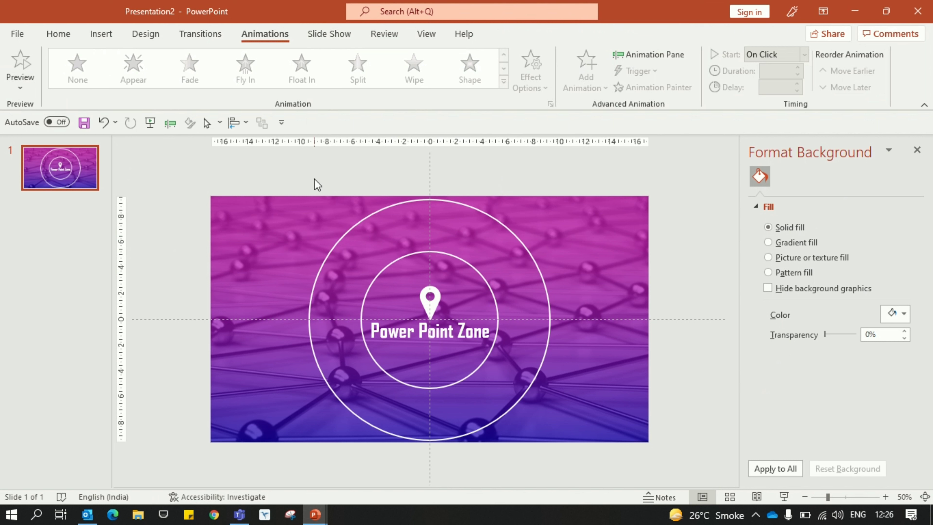
click(108, 38)
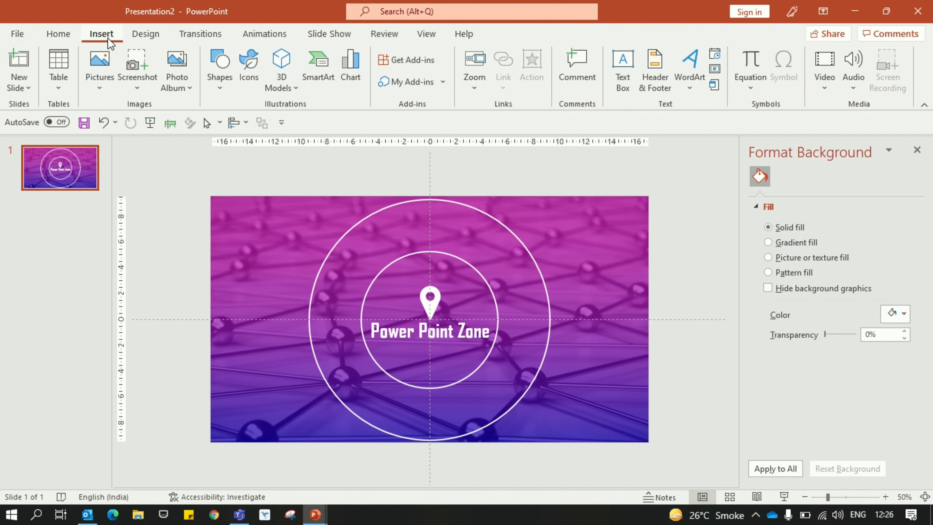
Step: Draw a 3.35 cm circle centred on the top of the outer ring
click(221, 85)
click(300, 126)
mouse_move(580, 252)
mouse_down()
mouse_move(618, 304)
mouse_move(434, 243)
mouse_up()
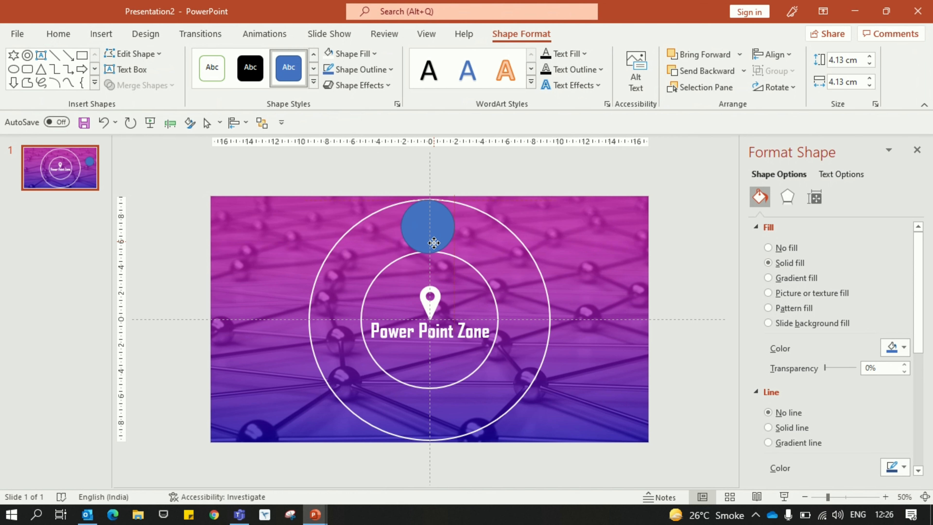
scroll(433, 242, up, 2)
scroll(433, 245, up, 8)
scroll(509, 357, down, 1)
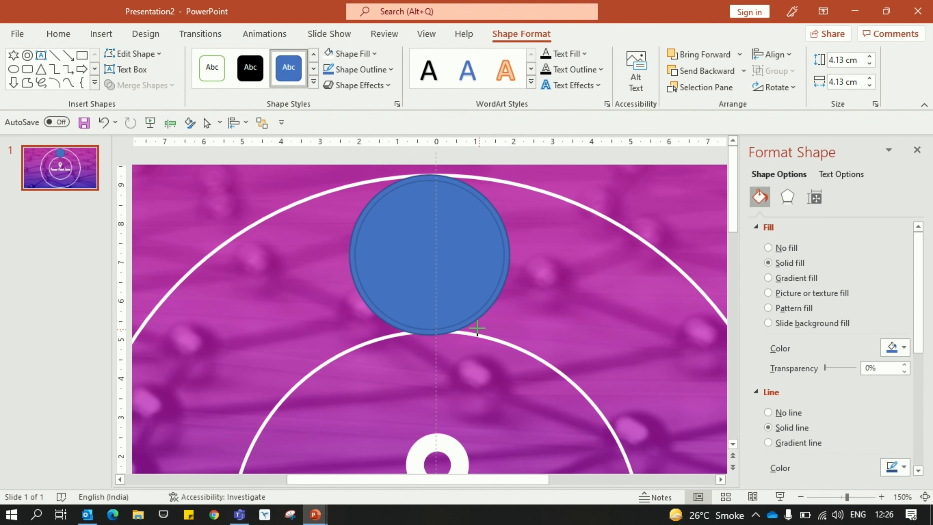
drag(509, 356, 495, 313)
drag(447, 260, 450, 265)
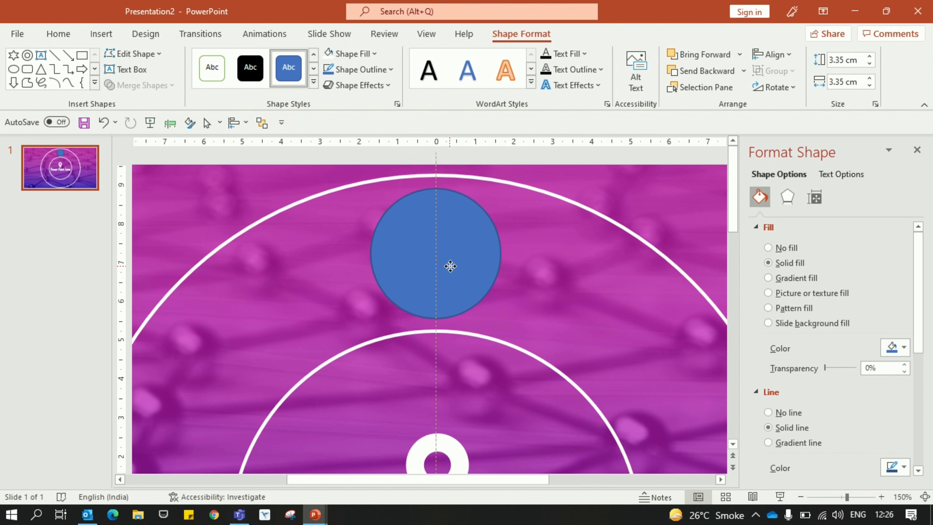
ctrl+scroll(450, 266, down, 1)
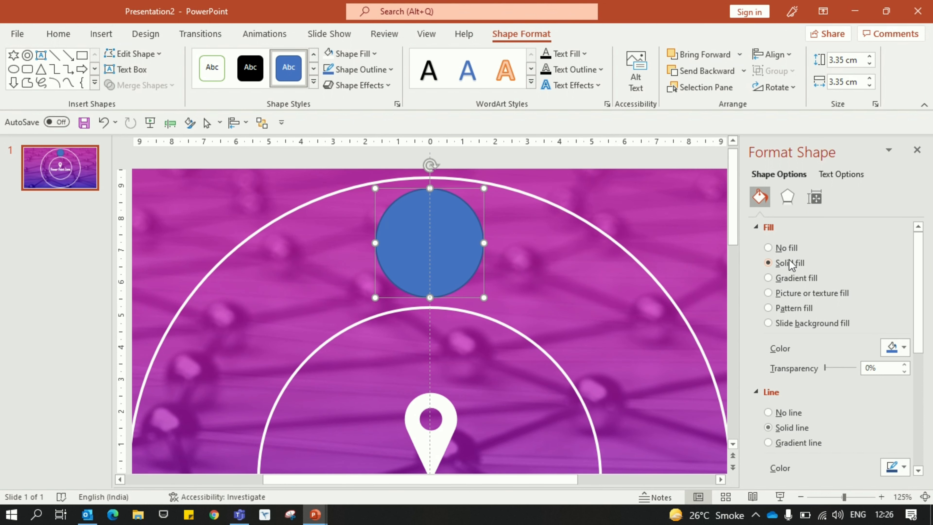
Step: Give the circle no outline and a black fill at 74% transparency
click(772, 413)
click(904, 347)
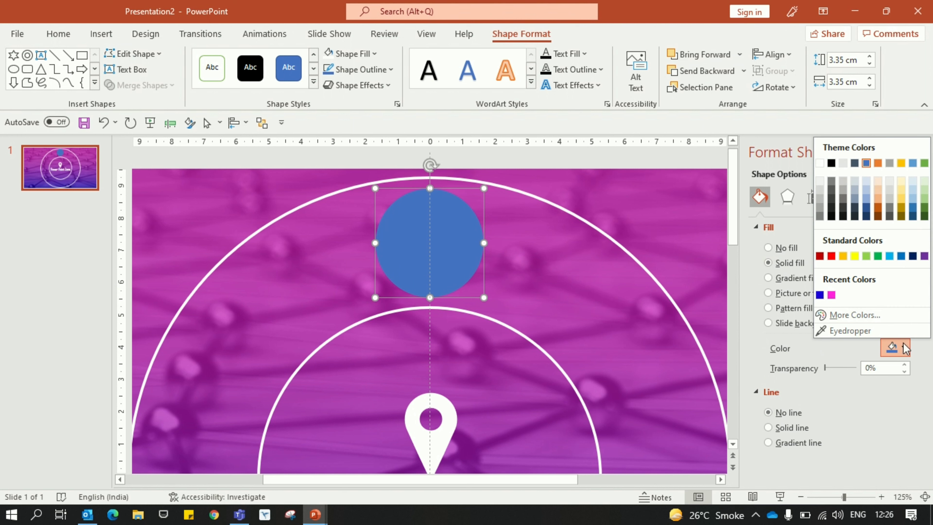
click(832, 164)
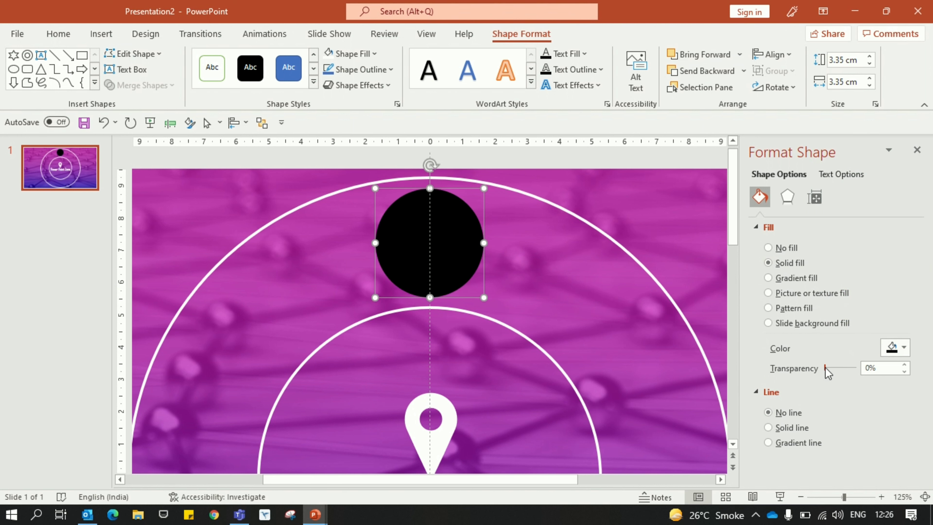
mouse_move(825, 368)
mouse_down()
mouse_move(851, 368)
mouse_move(843, 370)
mouse_up()
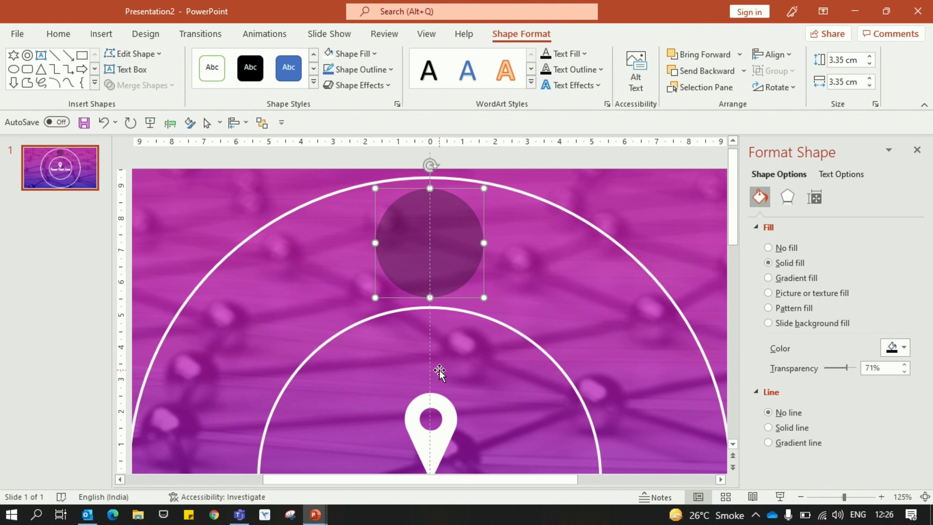
ctrl+scroll(440, 371, down, 5)
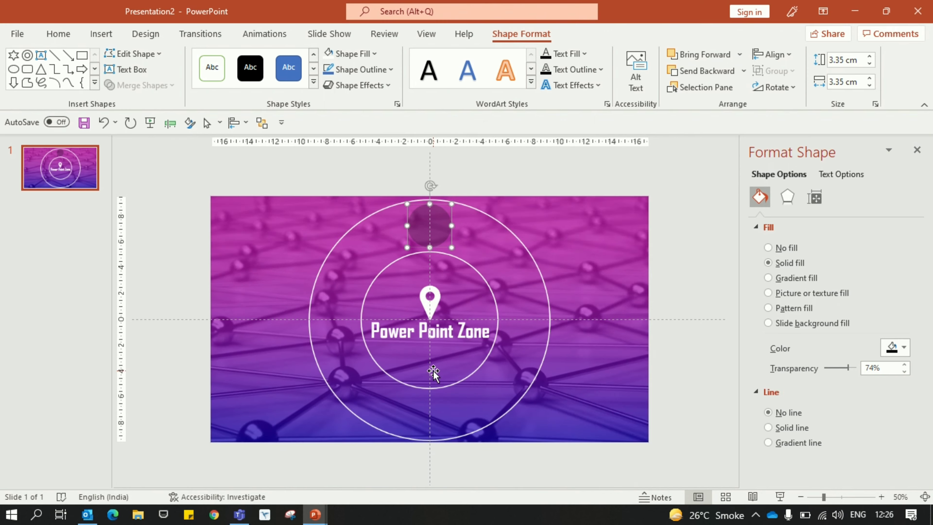
click(478, 173)
ctrl+scroll(477, 170, up, 2)
ctrl+scroll(477, 169, up, 1)
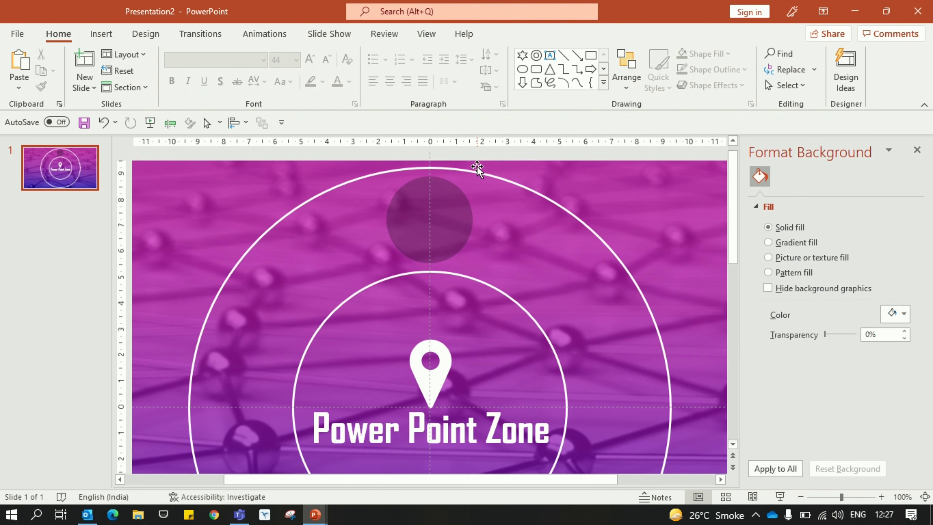
click(444, 225)
ctrl+scroll(444, 225, up, 4)
ctrl+scroll(448, 228, down, 8)
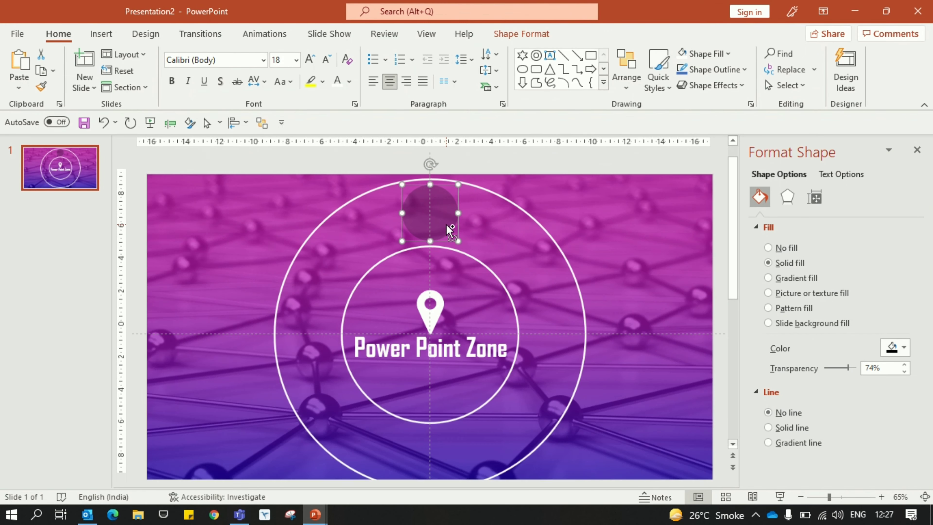
ctrl+scroll(448, 230, down, 3)
click(370, 215)
ctrl+scroll(371, 215, up, 3)
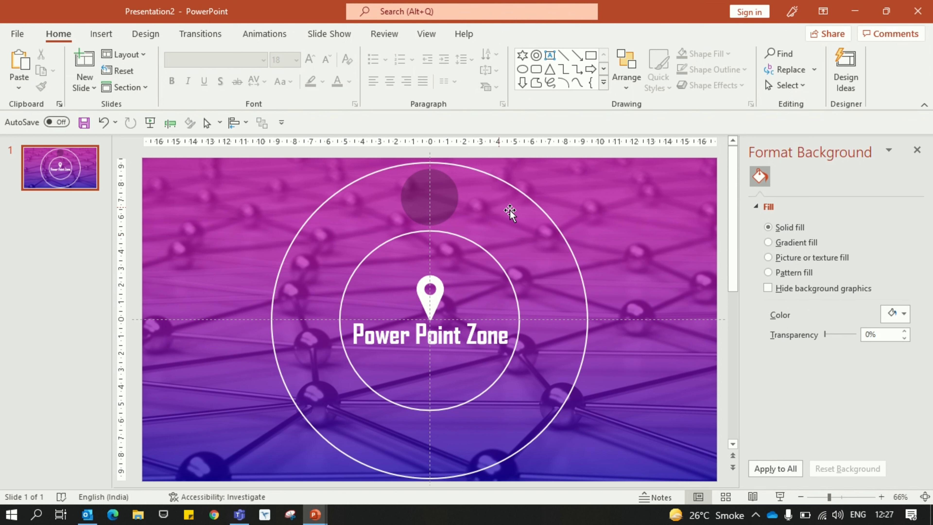
Step: Search the Icons library for 'business' and tick contact-card, conference-table, checklist, network-hub, flowchart and bar-chart icons
click(101, 34)
click(246, 74)
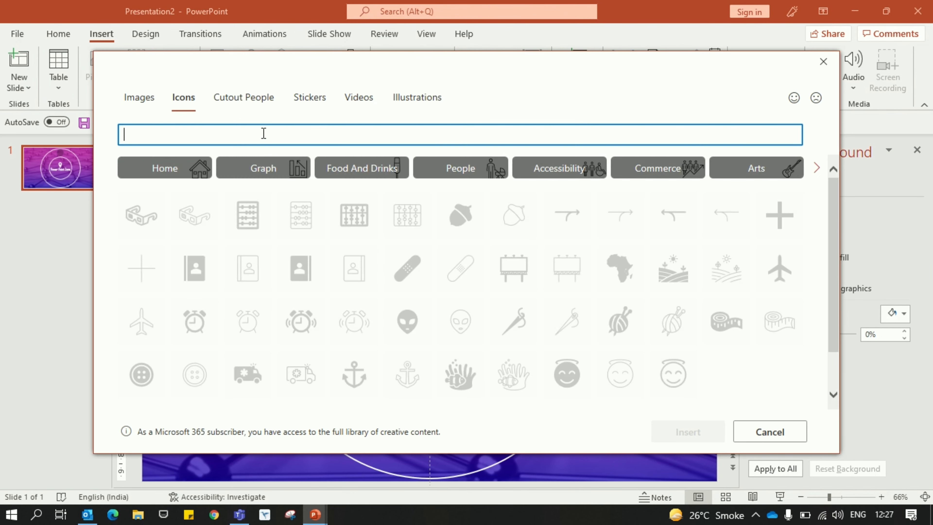
text(business)
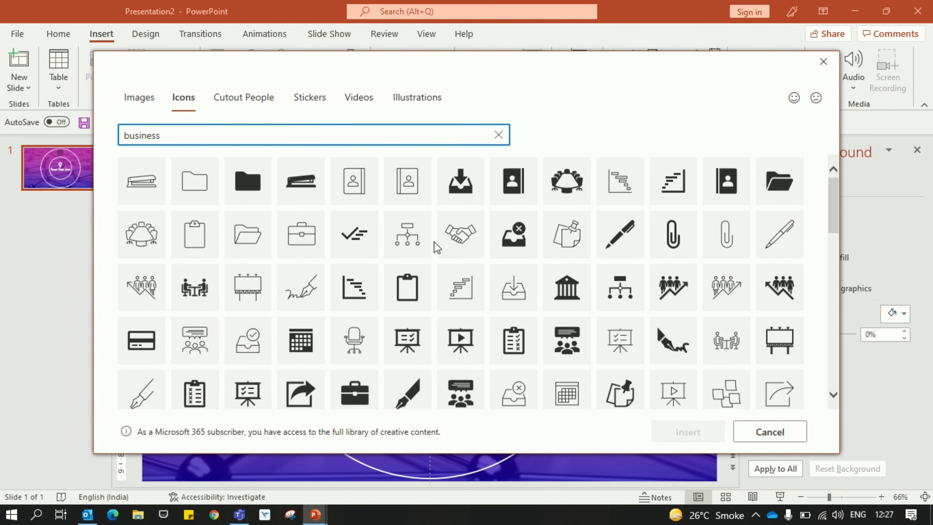
click(513, 180)
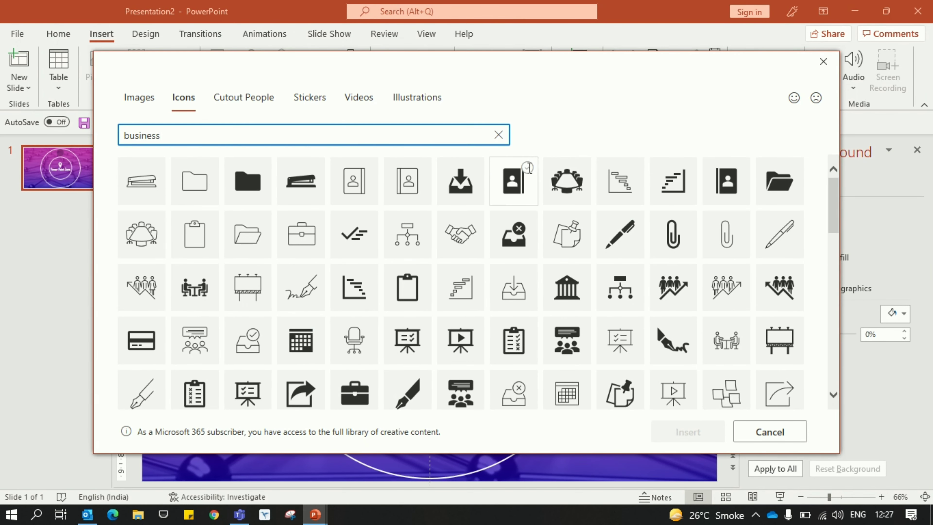
click(567, 180)
click(194, 391)
click(194, 340)
scroll(207, 382, down, 3)
scroll(485, 287, down, 3)
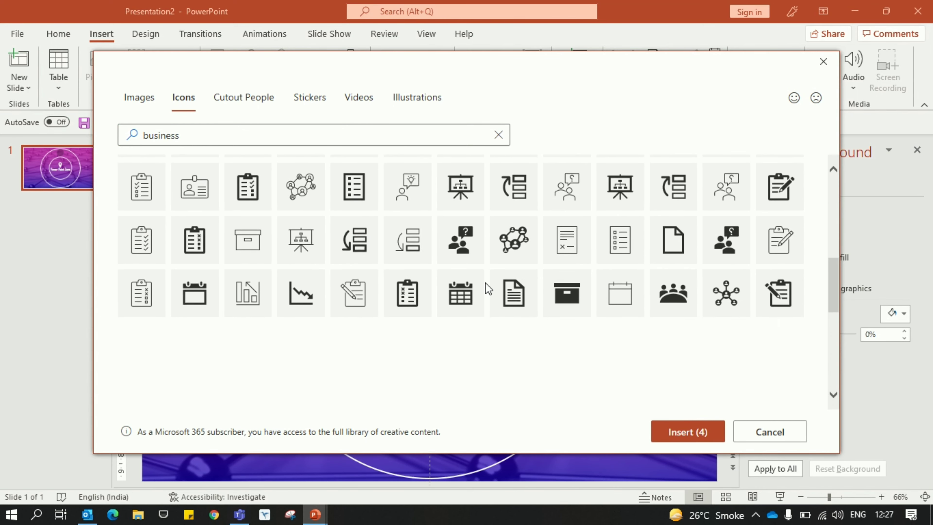
scroll(281, 329, down, 3)
click(259, 318)
click(195, 382)
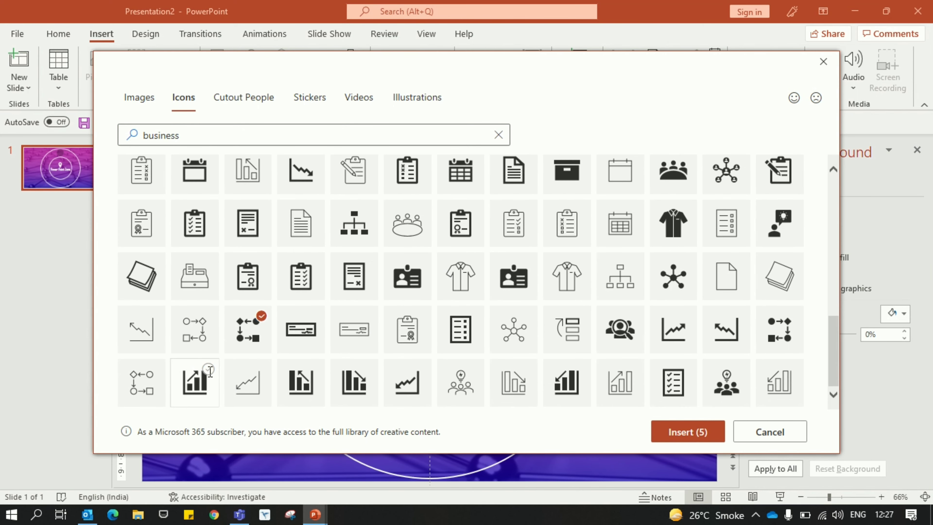
Step: Insert the six chosen icons and fill them white
click(693, 431)
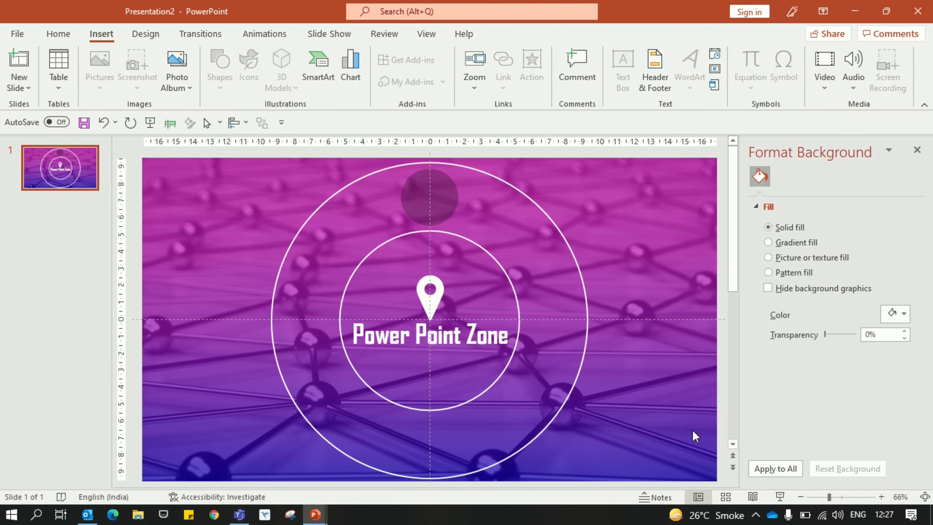
click(407, 54)
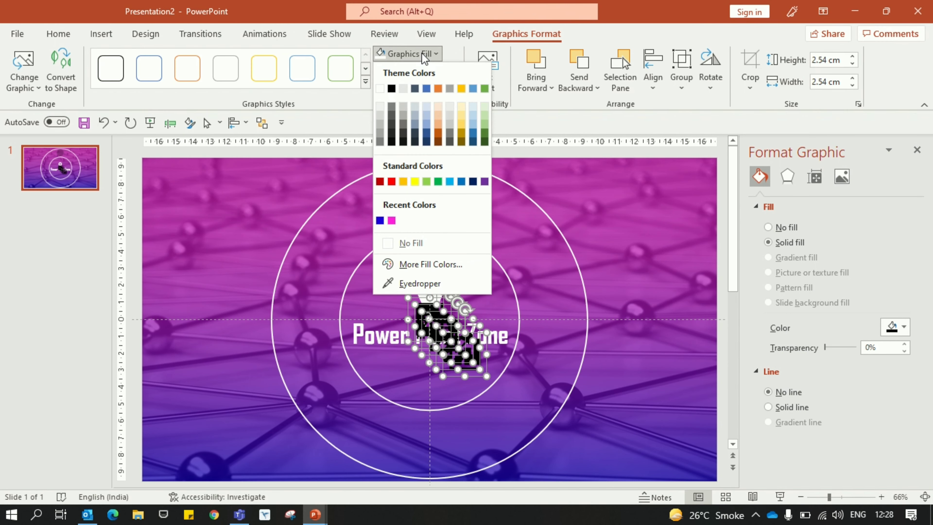
click(381, 88)
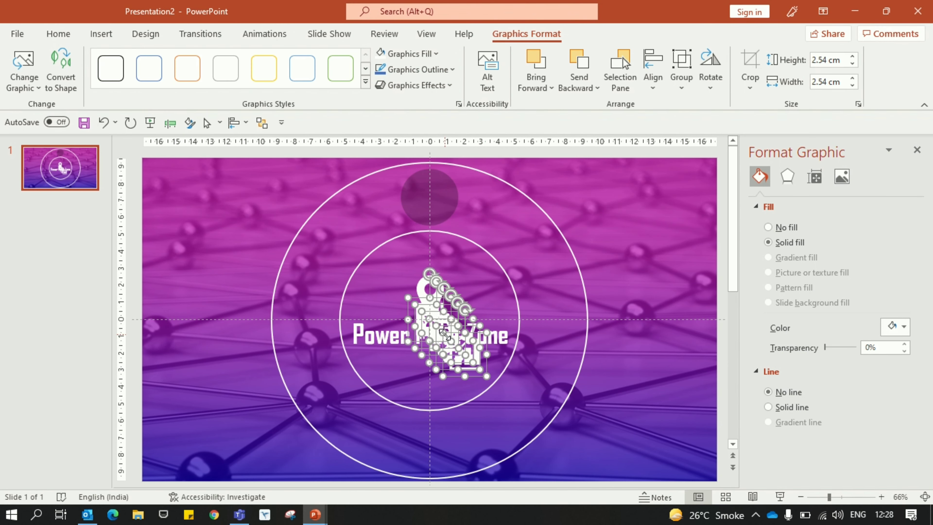
Step: Move the icon stack to the upper-left and spread the flowchart, bar-chart and clipboard icons apart
drag(457, 339, 220, 258)
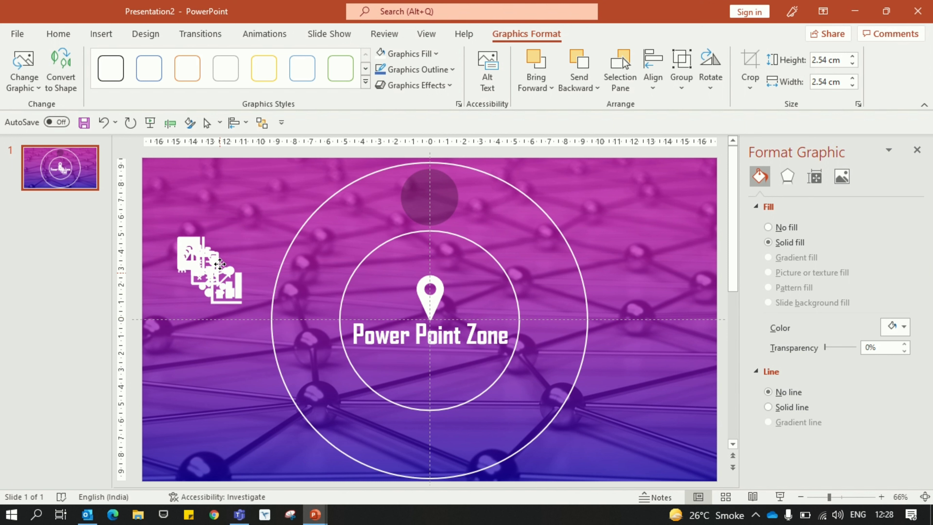
click(255, 211)
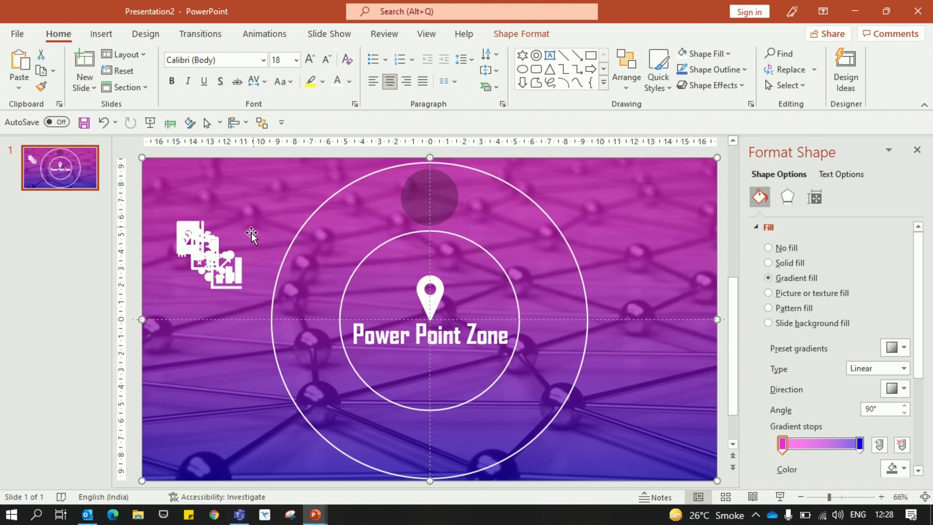
drag(236, 276, 220, 360)
drag(220, 264, 220, 316)
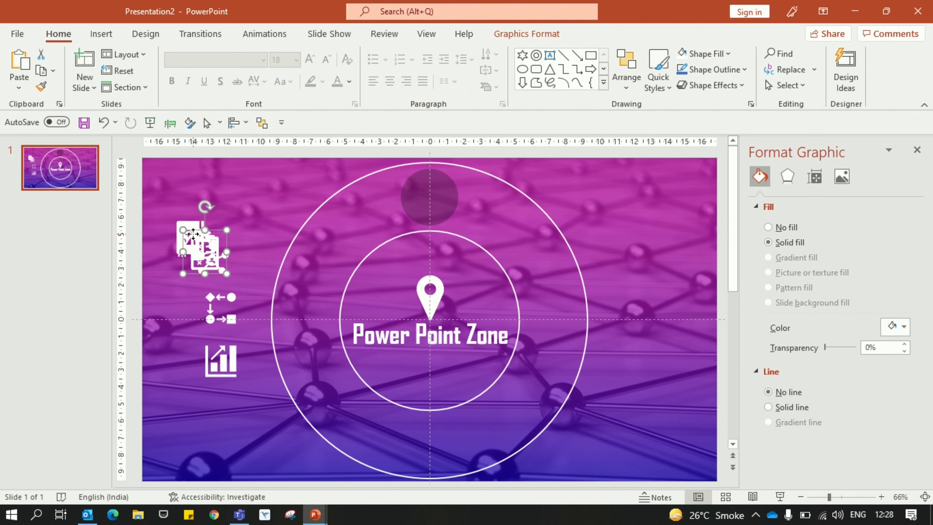
mouse_move(206, 241)
mouse_down()
mouse_move(226, 262)
mouse_move(232, 226)
mouse_move(207, 173)
mouse_move(427, 196)
mouse_up()
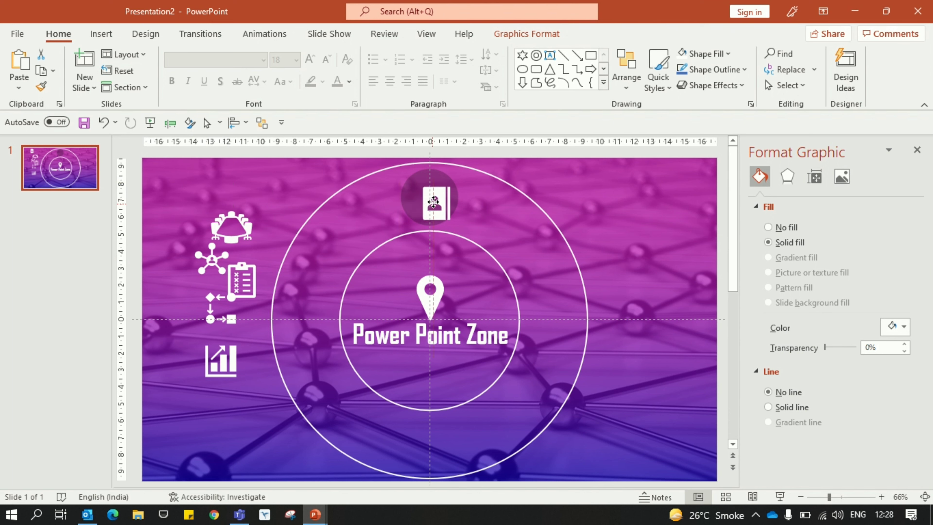
Step: Nudge the contact-card icon down so it sits centred inside the top circle
scroll(430, 199, up, 10)
key(ctrl+Down)
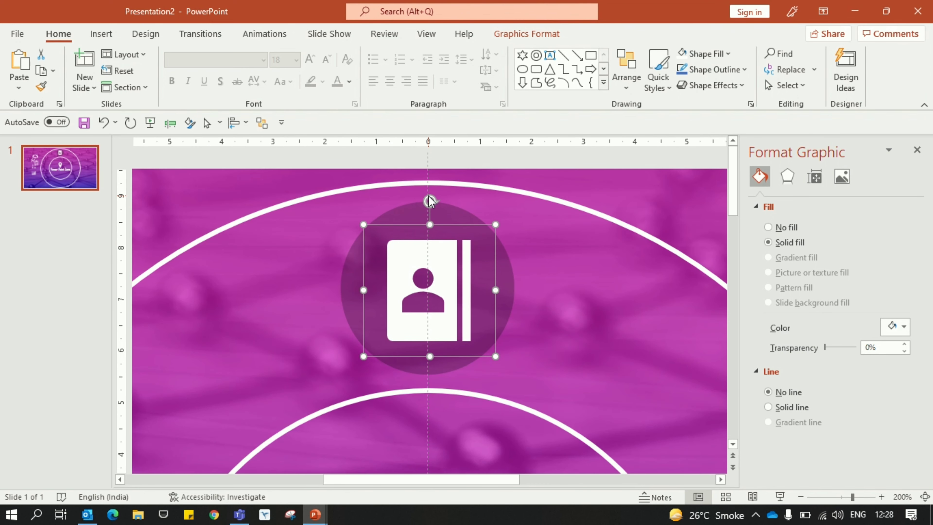
scroll(430, 201, down, 3)
scroll(429, 199, down, 3)
scroll(428, 195, down, 3)
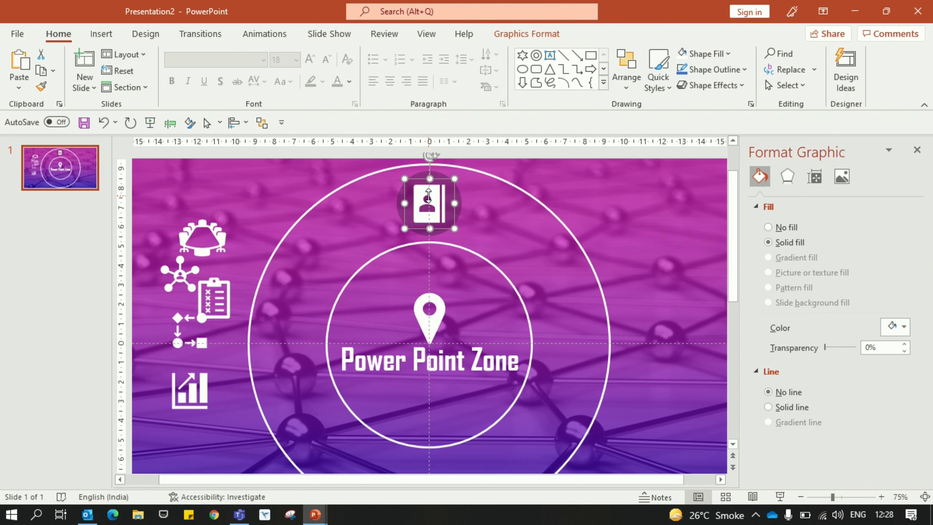
scroll(430, 198, down, 1)
click(473, 210)
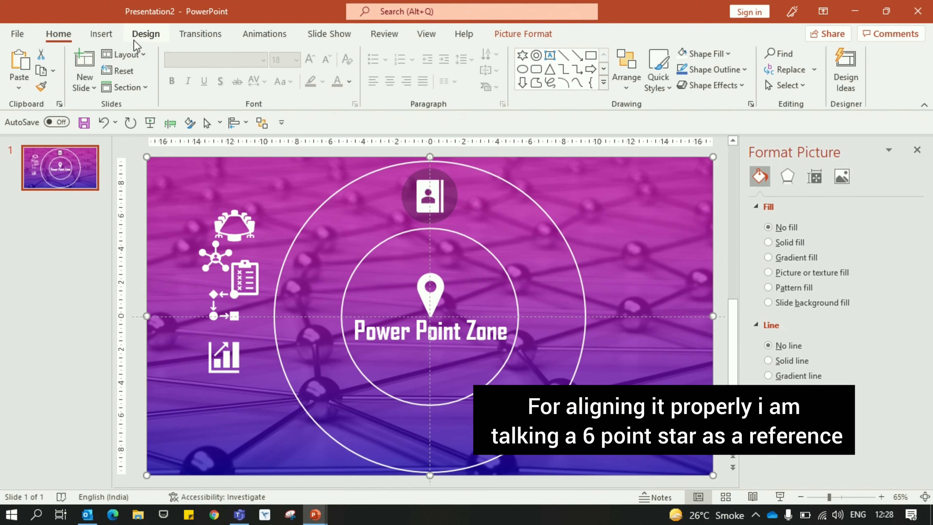
Step: Draw a six-point star over the centre of the slide
click(101, 34)
click(220, 66)
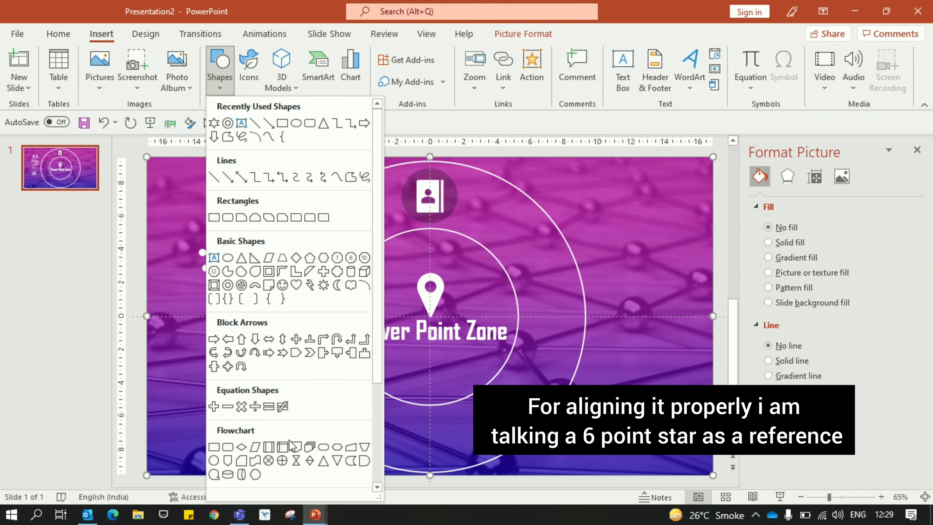
scroll(290, 444, down, 3)
click(269, 373)
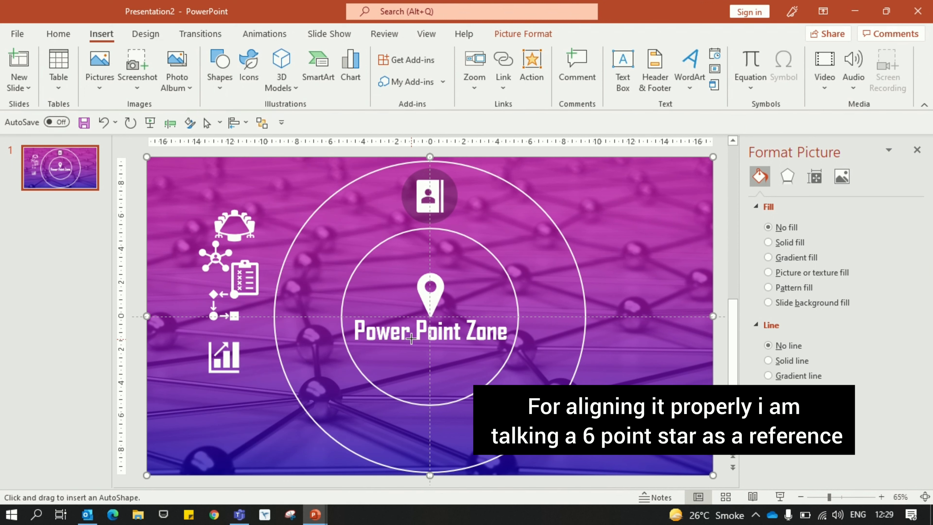
drag(307, 428, 533, 207)
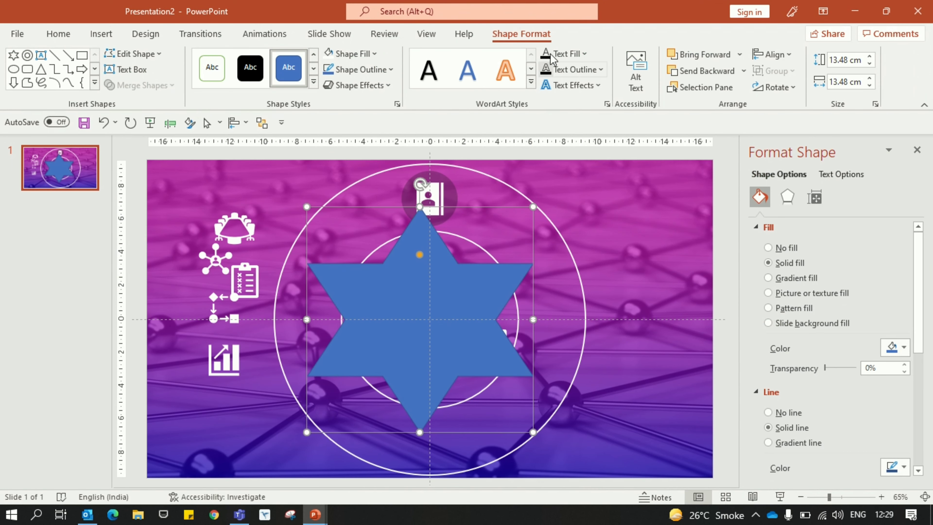
Step: Centre the star vertically and horizontally on the slide
click(773, 54)
click(785, 151)
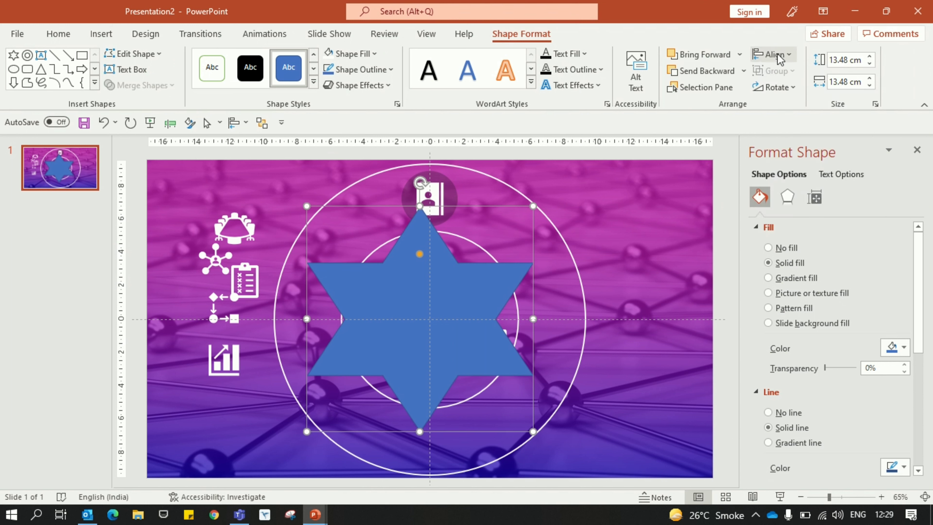
click(773, 54)
click(800, 92)
Step: Pinch the star's points into thin spokes and fill them white
drag(430, 254, 430, 316)
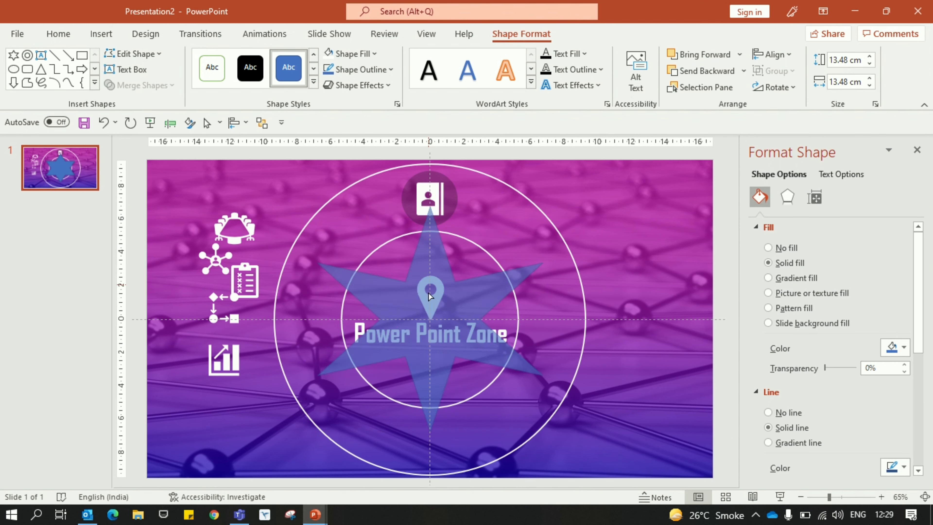
click(547, 201)
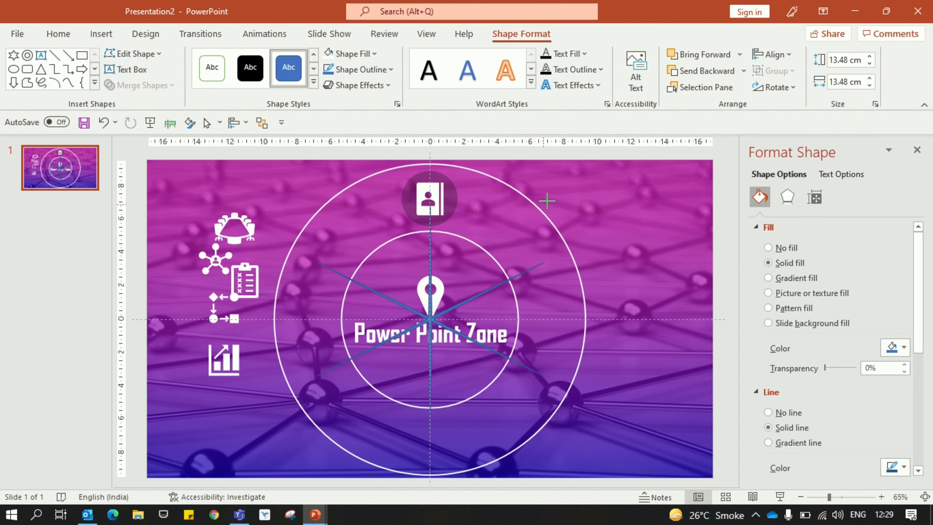
click(574, 156)
click(327, 55)
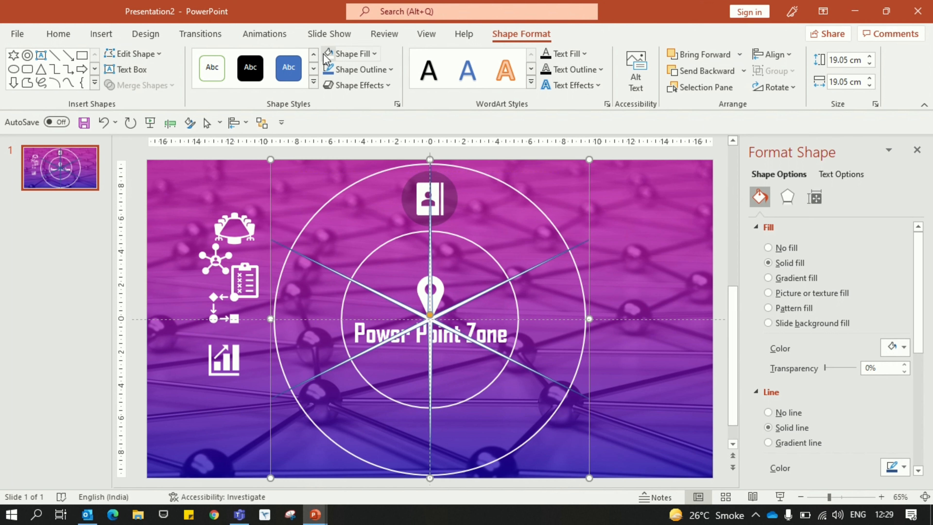
click(194, 154)
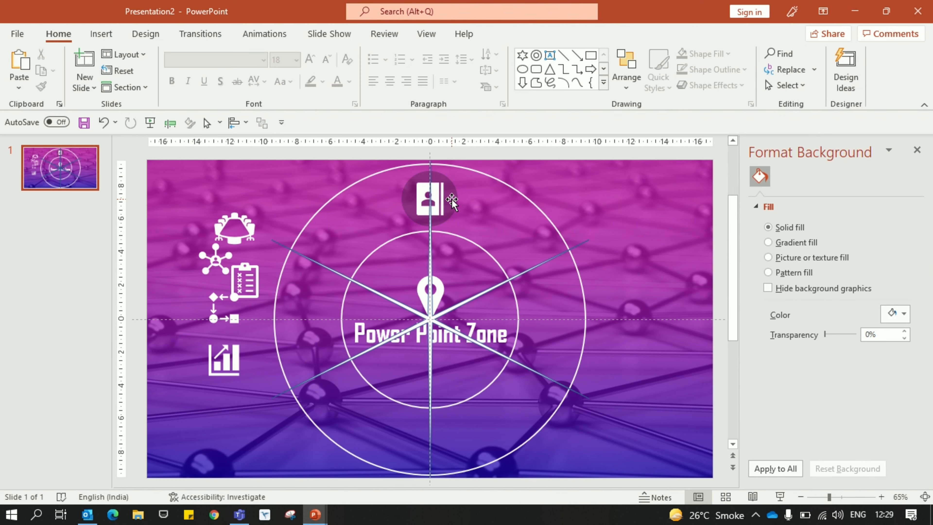
Step: Group the contact-card icon with its dark circle using Ctrl+G
scroll(453, 201, up, 2)
scroll(452, 201, up, 2)
click(443, 228)
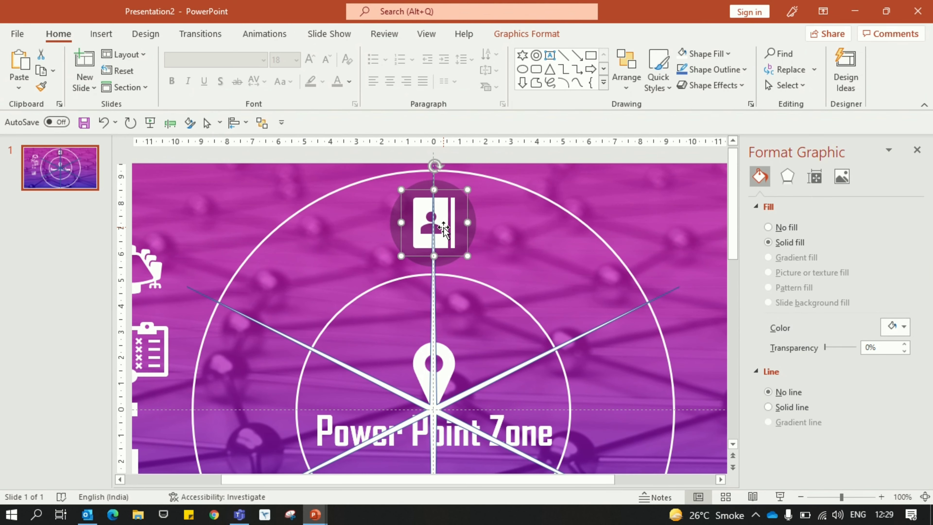
click(362, 155)
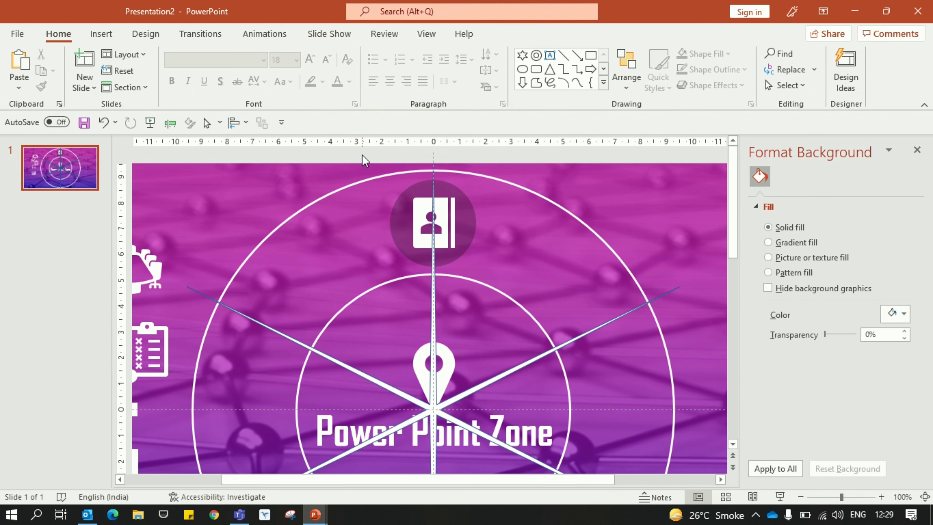
click(449, 232)
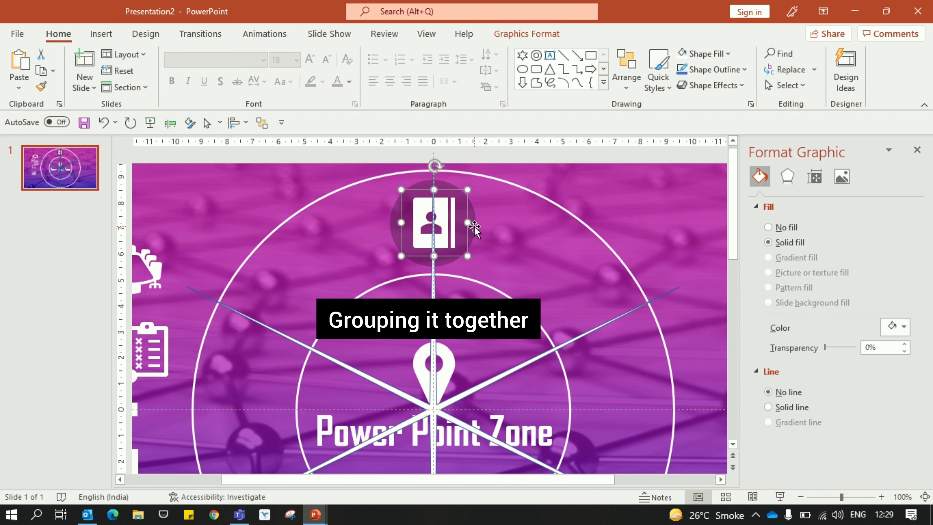
shift+click(471, 230)
key(ctrl+g)
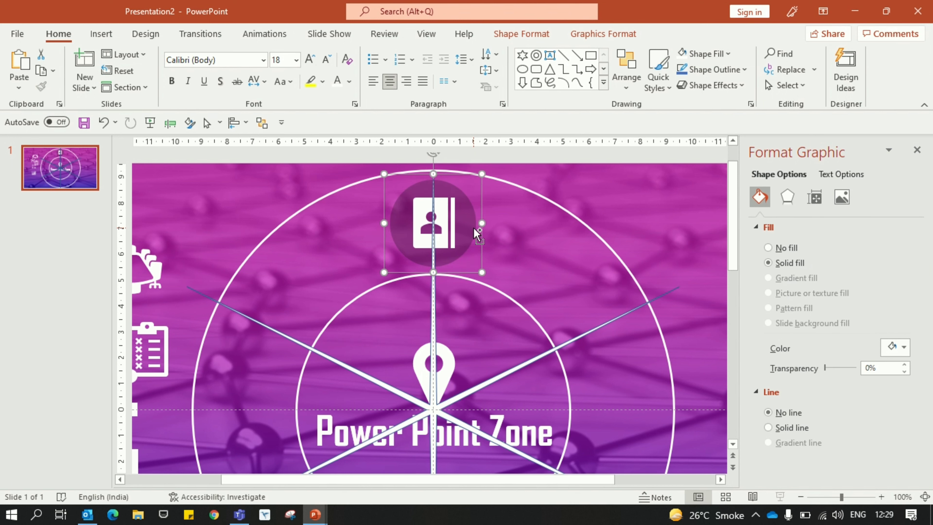
Step: Place copies of the icon group on the upper-right, lower-right and lower-left star spokes
scroll(474, 227, down, 3)
mouse_move(456, 205)
mouse_down()
mouse_move(556, 253)
mouse_move(559, 267)
mouse_up()
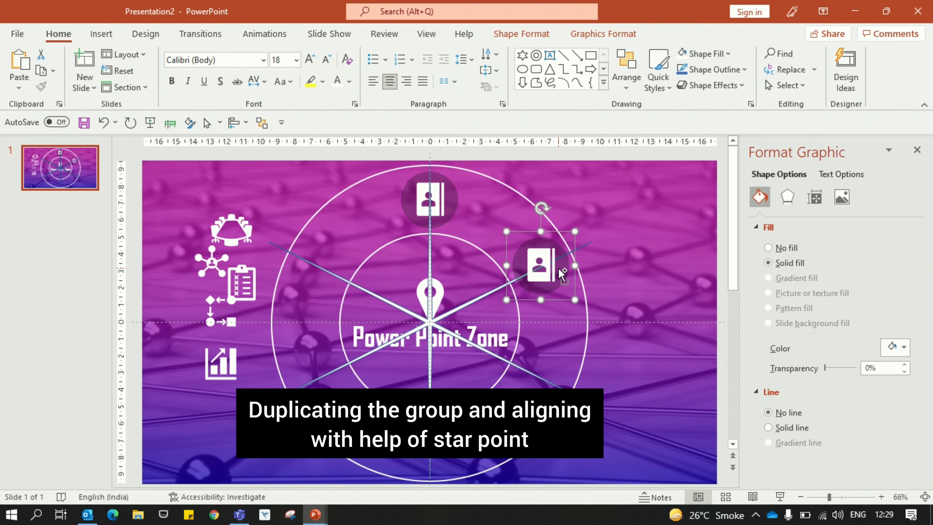
scroll(558, 268, up, 5)
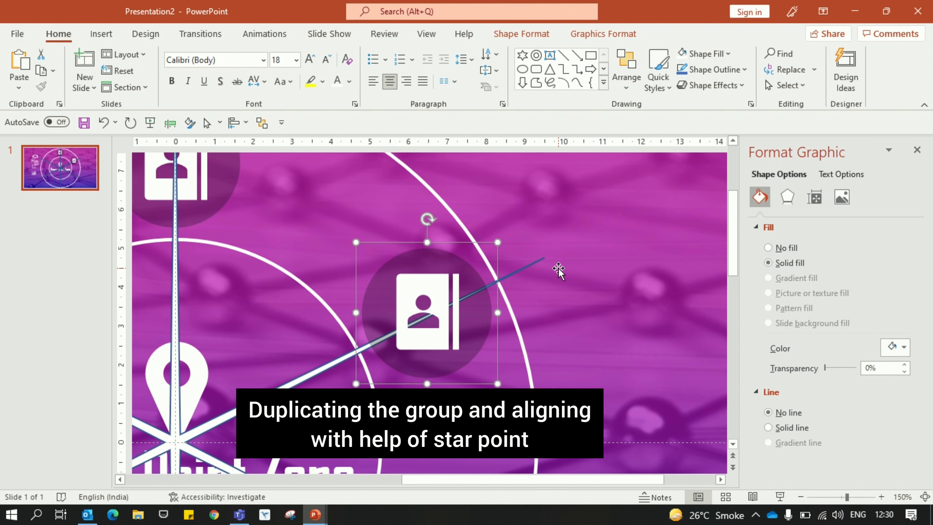
scroll(558, 270, down, 5)
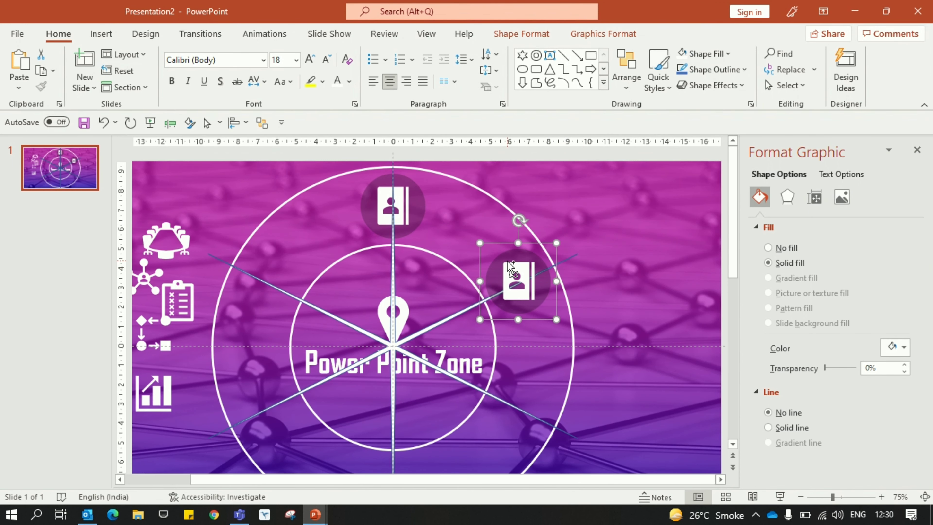
drag(511, 266, 505, 390)
scroll(505, 389, up, 6)
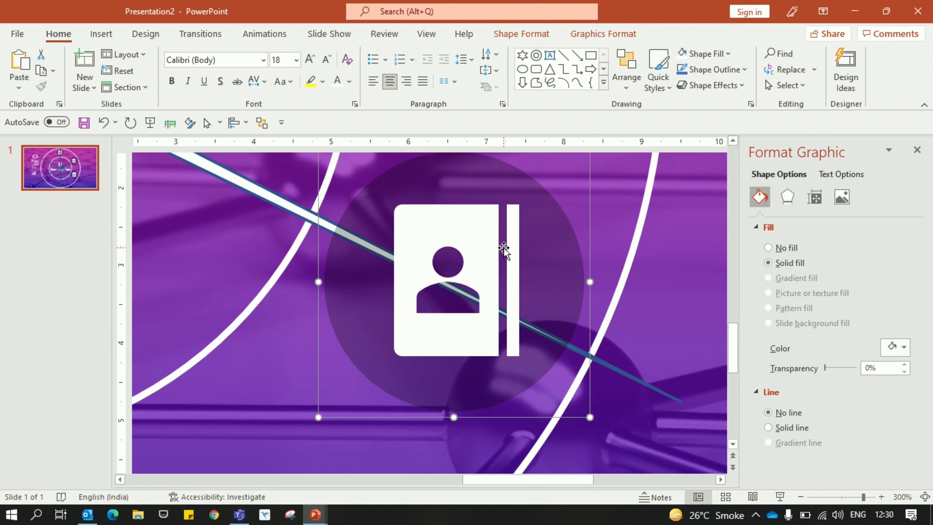
scroll(500, 246, down, 6)
scroll(393, 427, up, 4)
scroll(391, 425, up, 1)
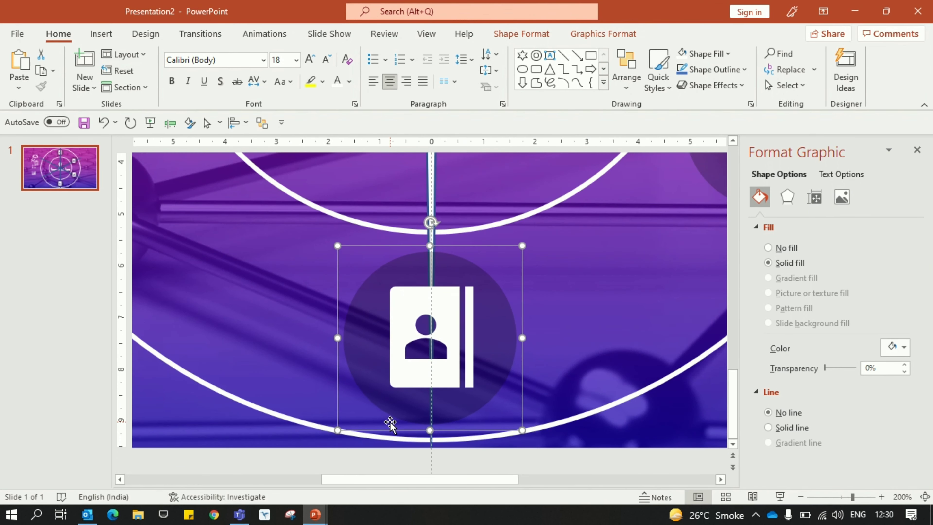
scroll(390, 423, down, 3)
drag(390, 422, 311, 347)
scroll(311, 347, up, 6)
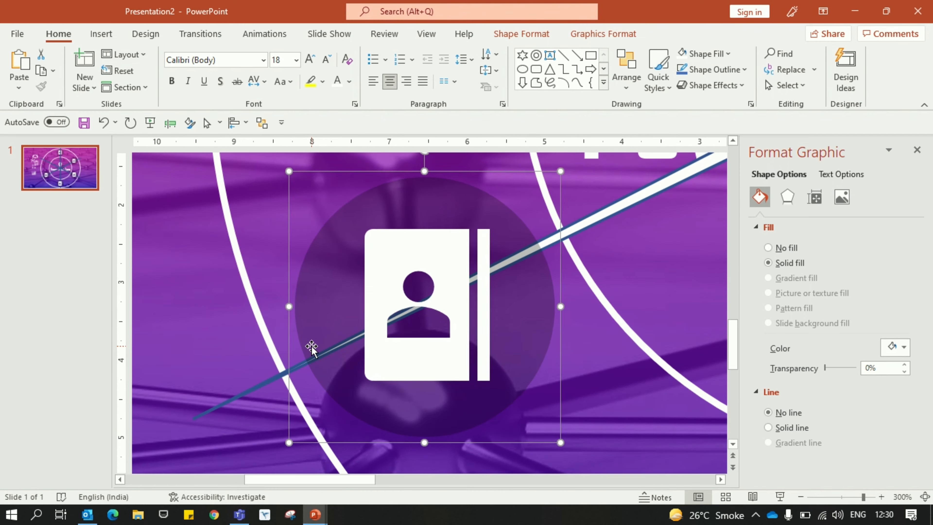
scroll(311, 349, down, 5)
scroll(448, 290, up, 3)
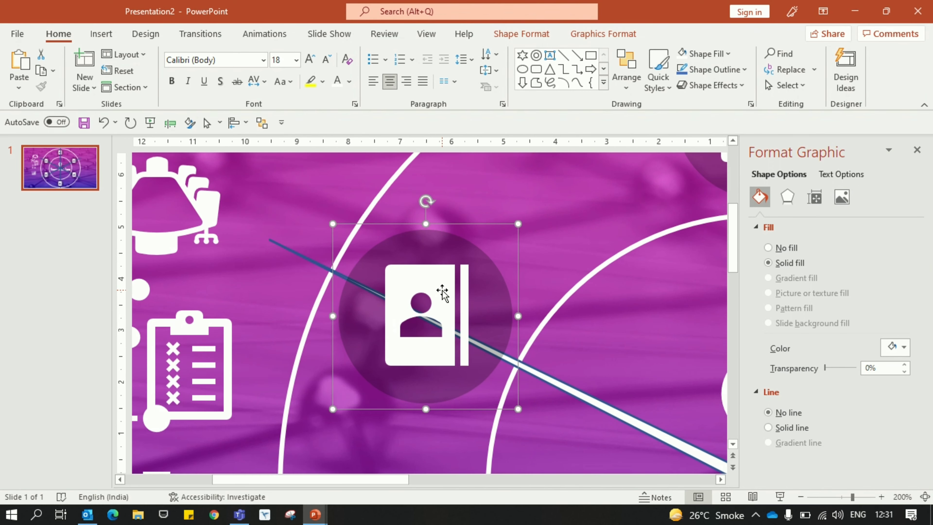
scroll(447, 290, down, 5)
Step: Select the reference star and show the Selection pane listing all slide objects
click(429, 317)
click(220, 122)
click(223, 181)
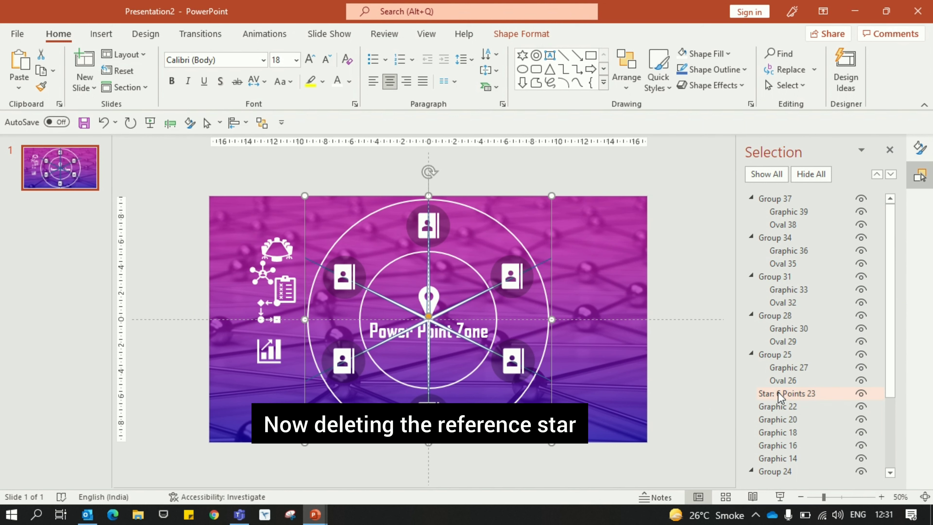
Step: Delete the star guide and replace the upper-right ring icon with the meeting-table icon
key(Delete)
scroll(474, 349, up, 2)
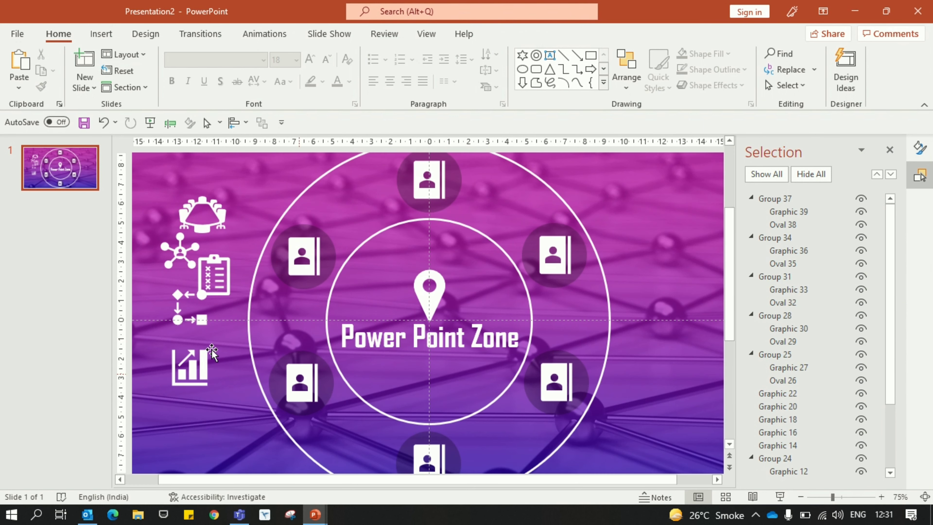
click(200, 201)
right_click(198, 195)
click(231, 208)
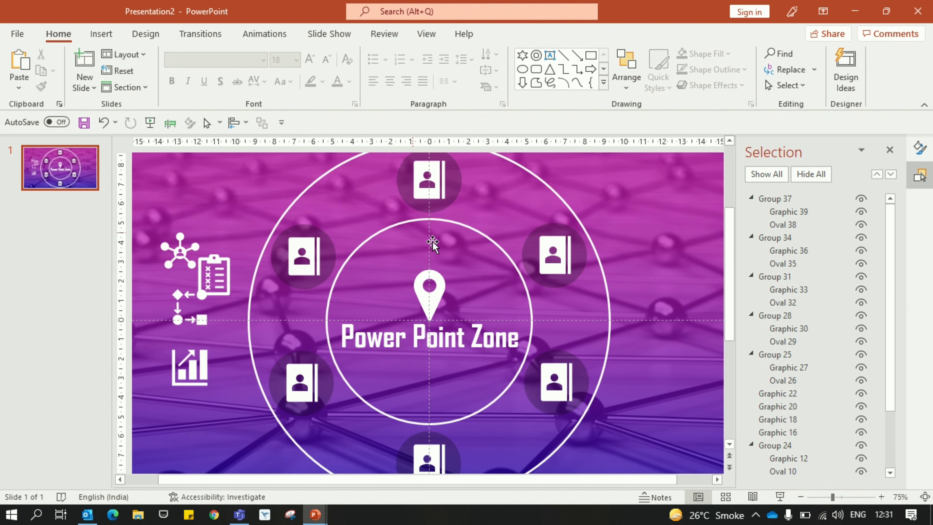
click(563, 259)
click(563, 259)
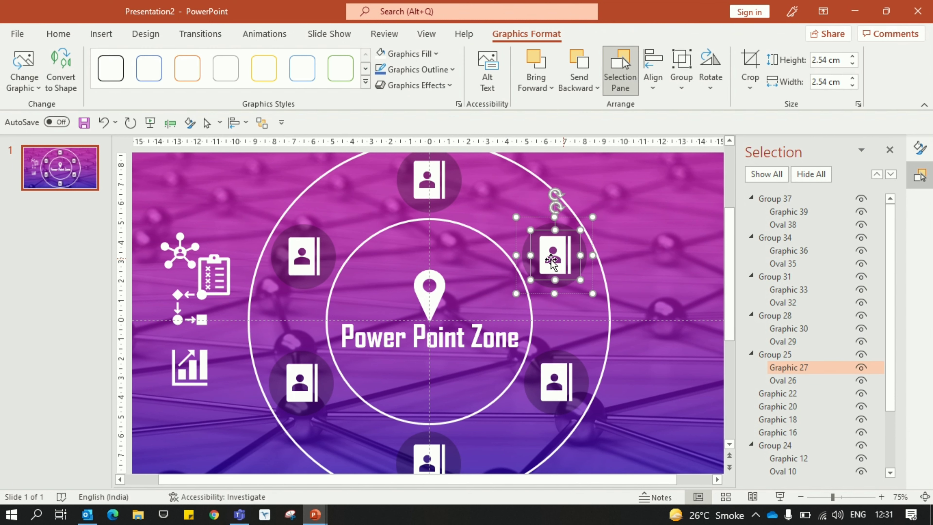
click(27, 83)
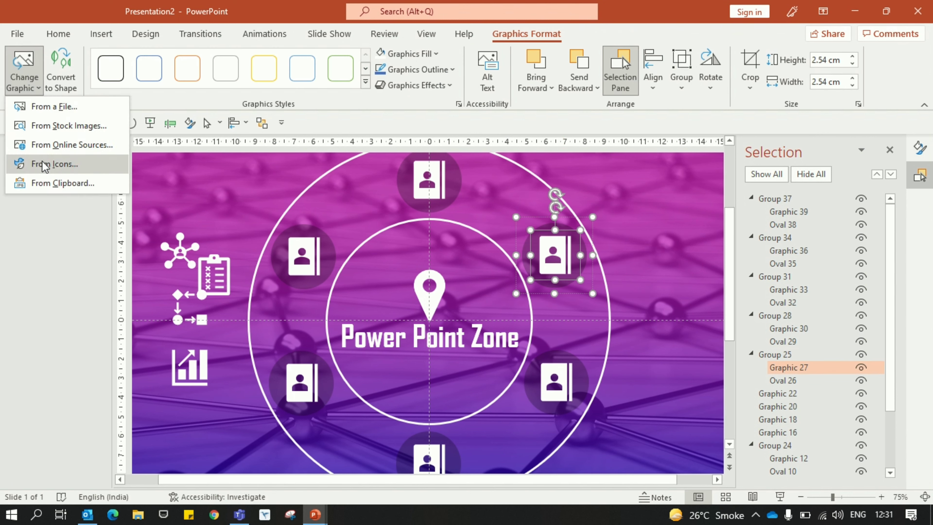
click(43, 182)
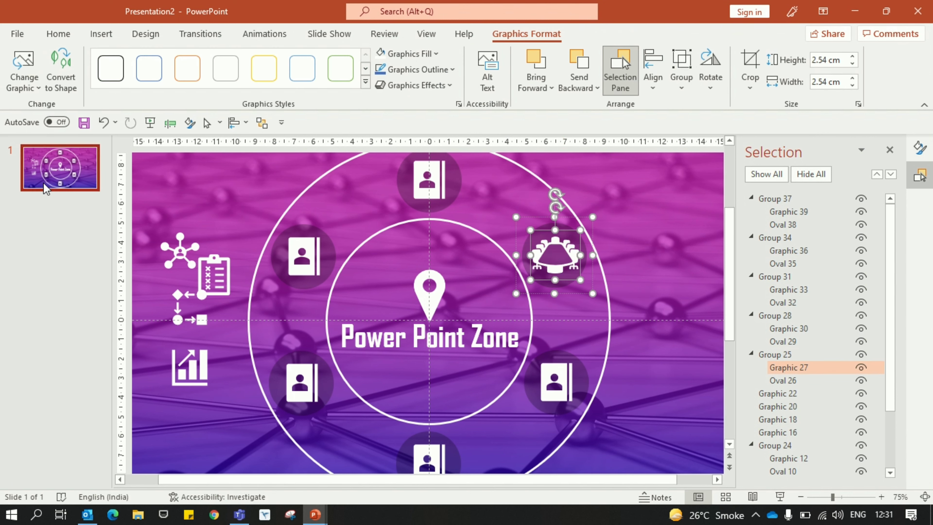
Step: Replace the lower-right ring icon with the network icon
right_click(183, 251)
click(216, 205)
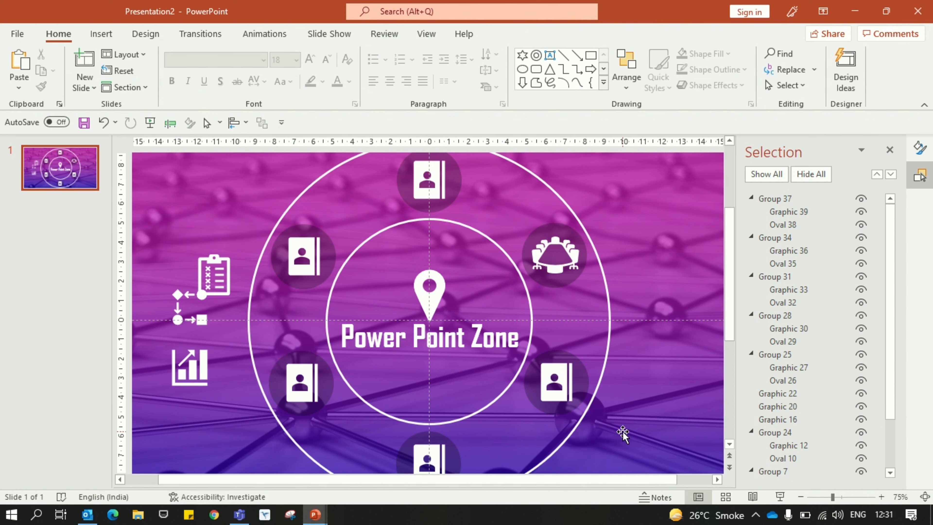
double_click(556, 386)
click(24, 83)
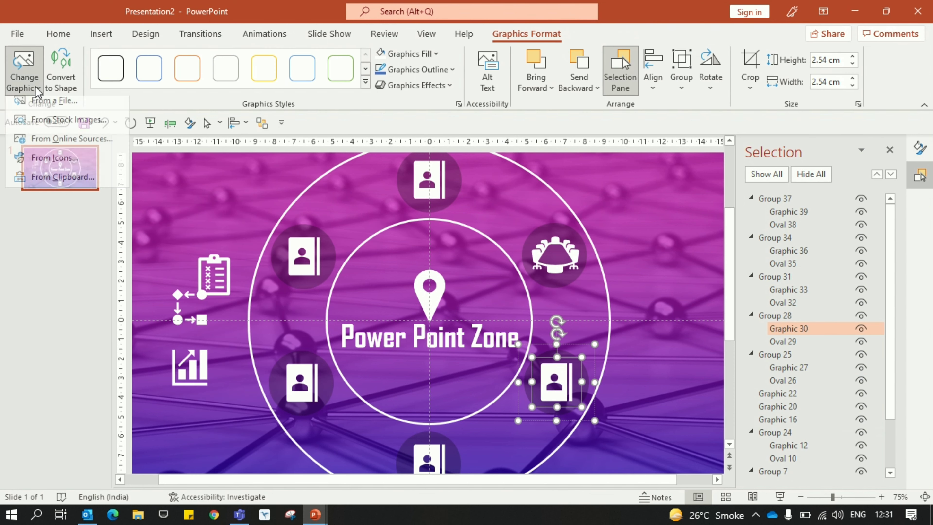
click(43, 180)
Step: Replace the bottom ring icon with the checklist and the lower-left one with the flowchart icon
click(216, 273)
right_click(216, 274)
click(243, 206)
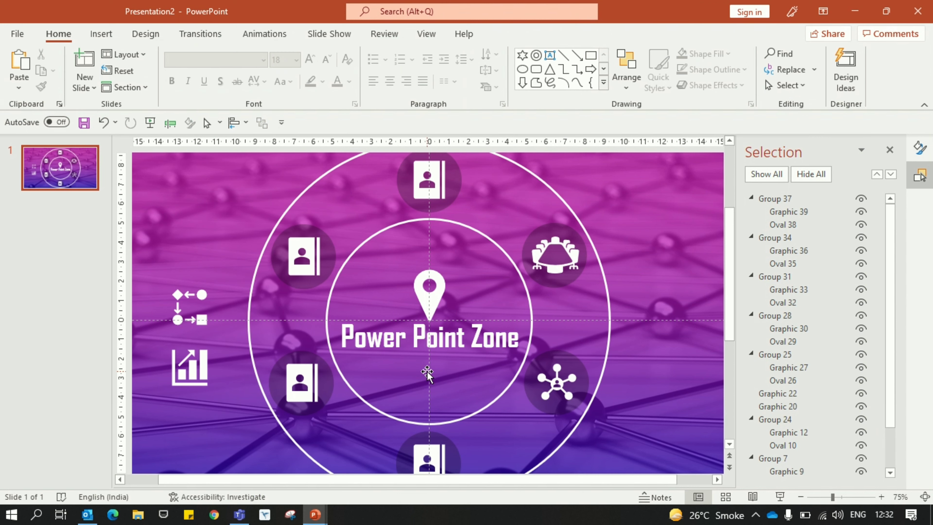
double_click(429, 452)
click(24, 82)
click(43, 180)
click(32, 88)
Step: Replace the upper-left ring icon with the bar-chart icon
click(189, 349)
key(ctrl+x)
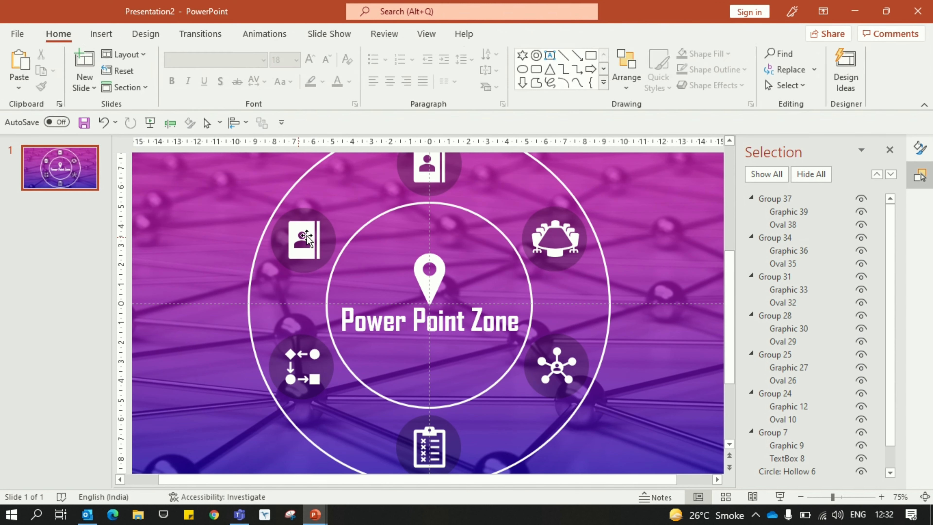
double_click(302, 239)
click(24, 83)
click(43, 180)
Step: Preview the slide full screen with F5, then return to editing
scroll(260, 320, up, 5)
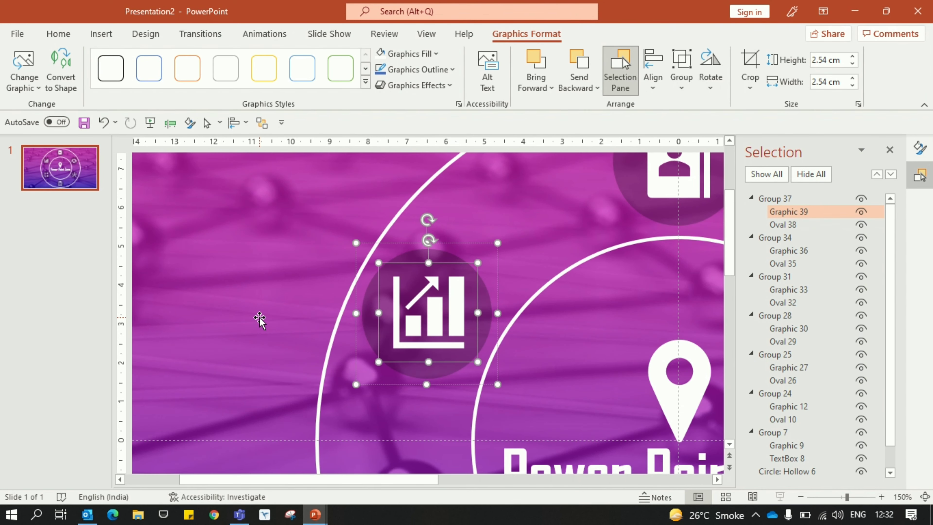
scroll(260, 320, down, 5)
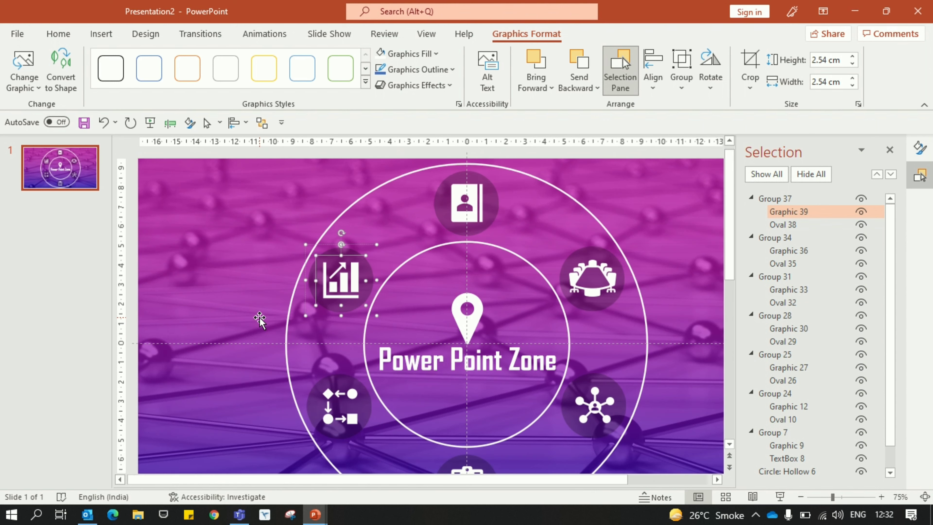
scroll(259, 319, down, 2)
scroll(253, 302, down, 2)
key(F5)
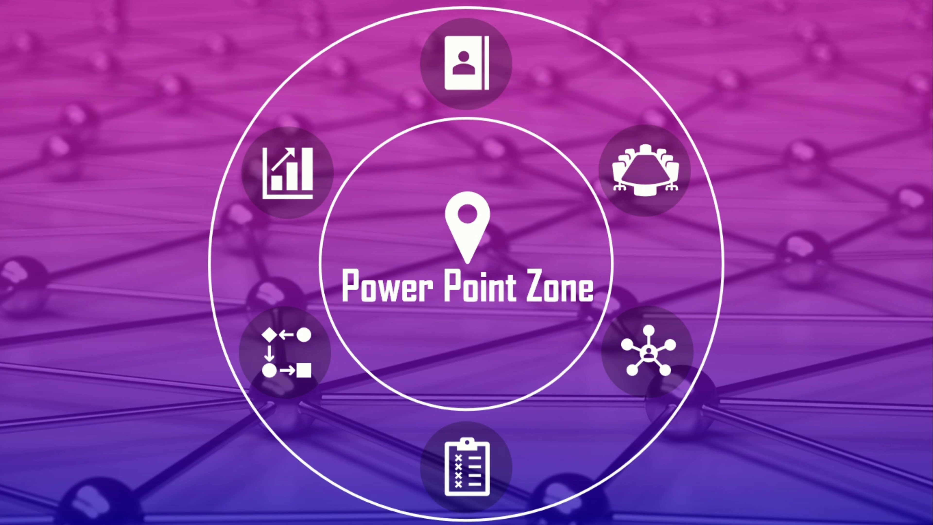
key(Escape)
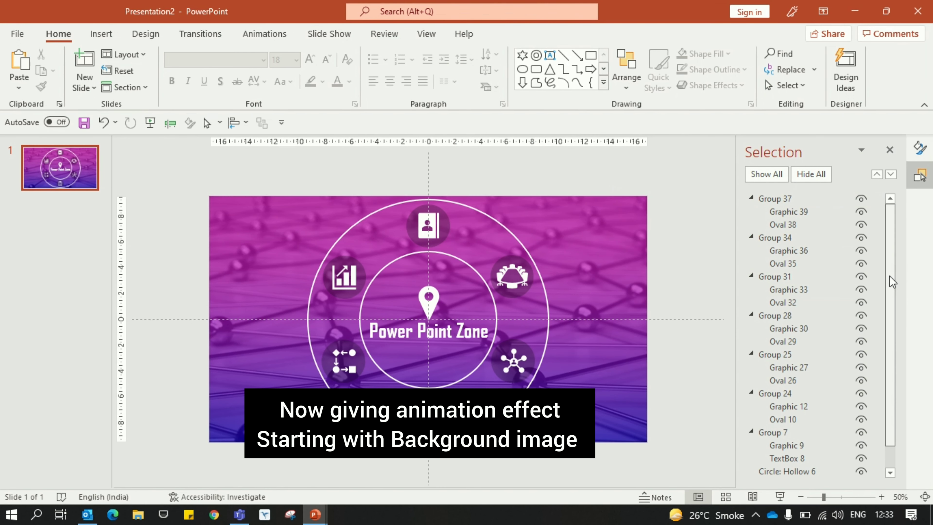
Step: Select the background network photo in the Selection pane, briefly toggling its visibility
scroll(892, 257, down, 2)
click(786, 473)
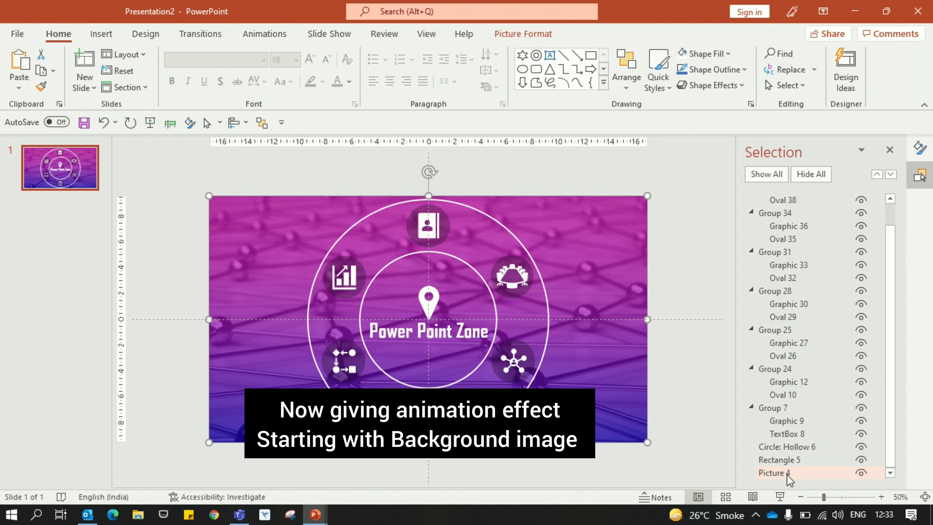
click(861, 473)
click(862, 472)
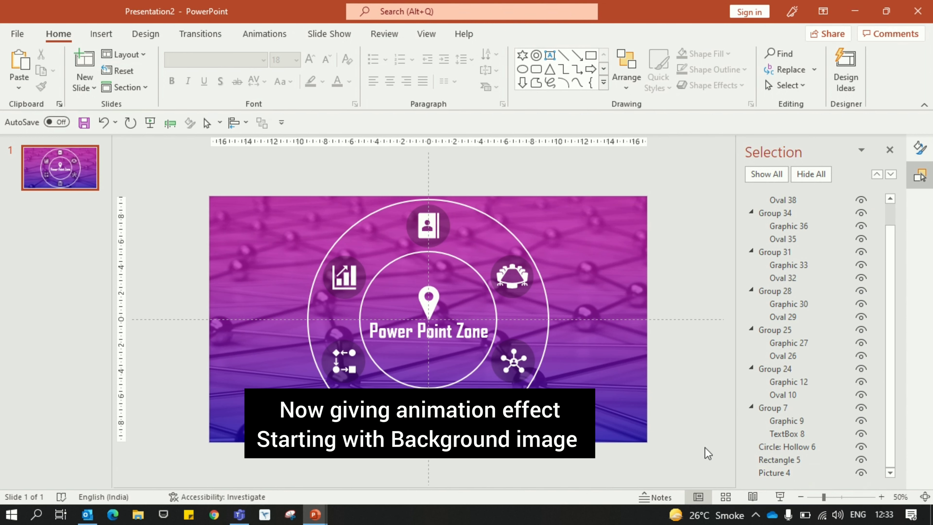
click(773, 473)
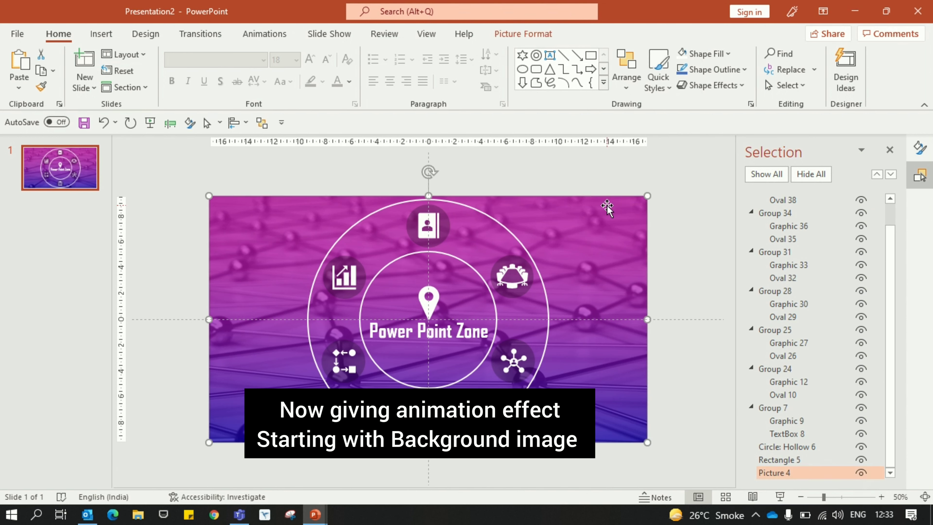
Step: Apply a Grow/Shrink emphasis to the photo and show the Animation Pane
click(264, 34)
click(503, 68)
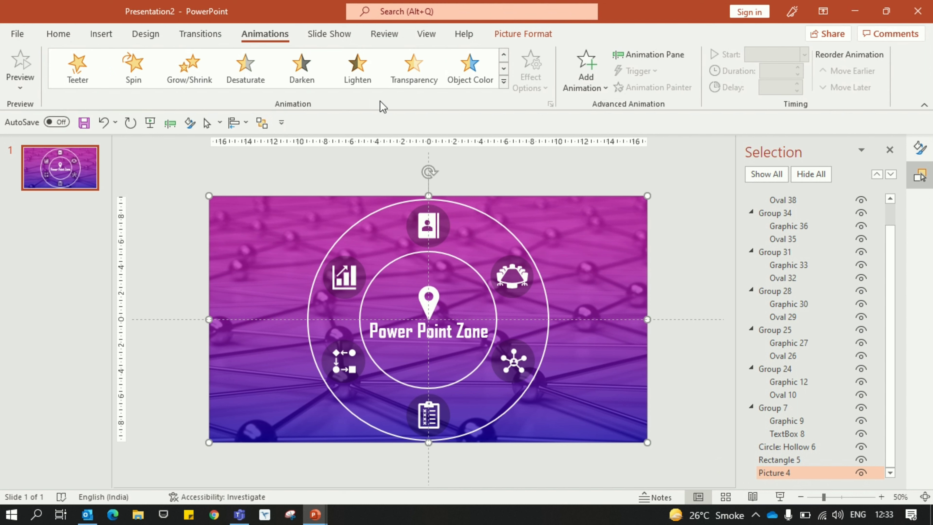
click(186, 71)
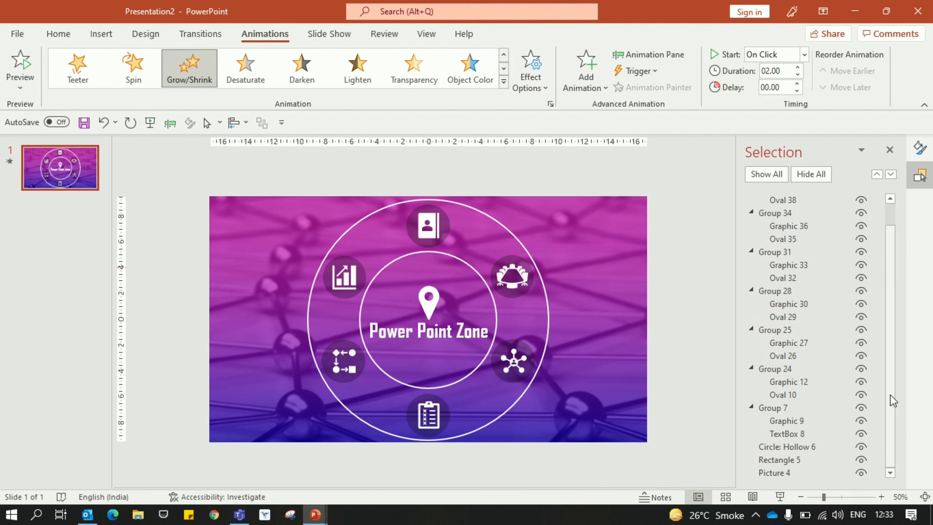
click(170, 123)
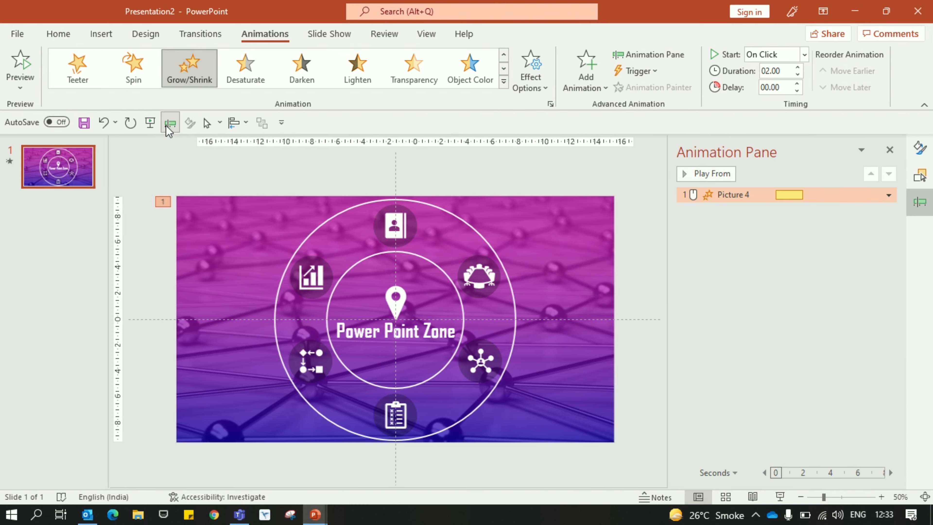
Step: Set the Grow/Shrink effect to 120% size with smooth start and end
double_click(730, 196)
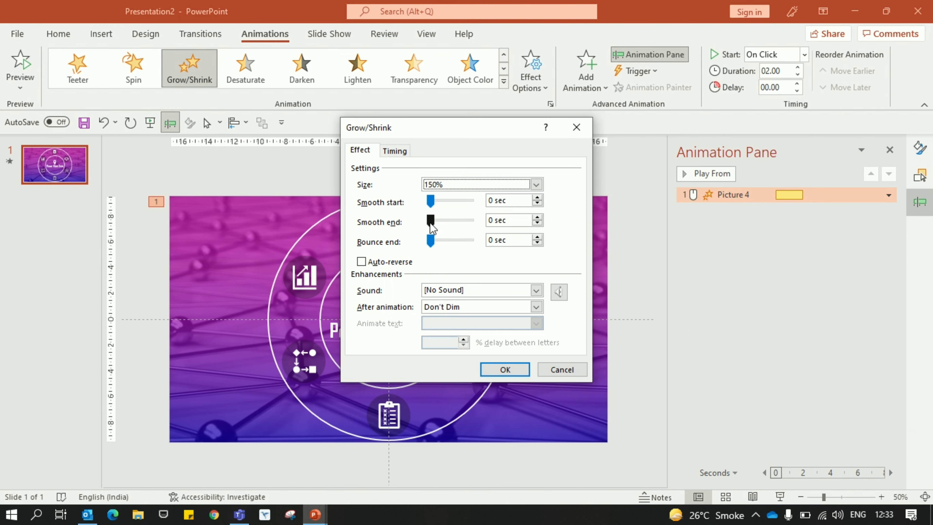
mouse_move(431, 223)
mouse_down()
mouse_move(446, 223)
mouse_move(446, 201)
mouse_up()
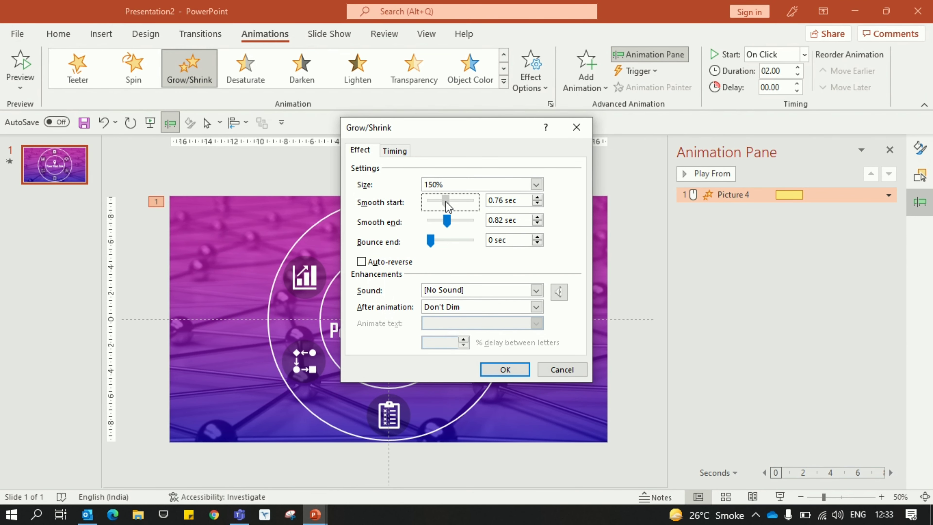
click(535, 185)
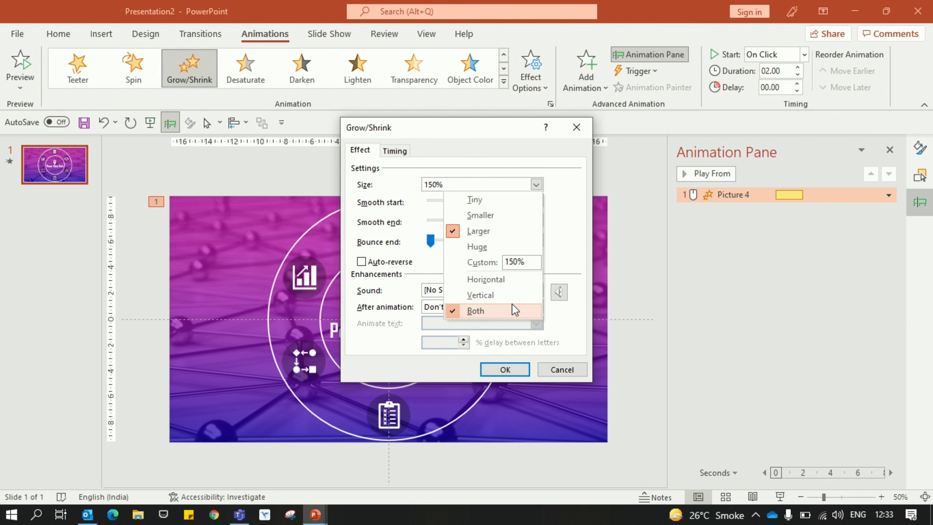
text(2)
key(Return)
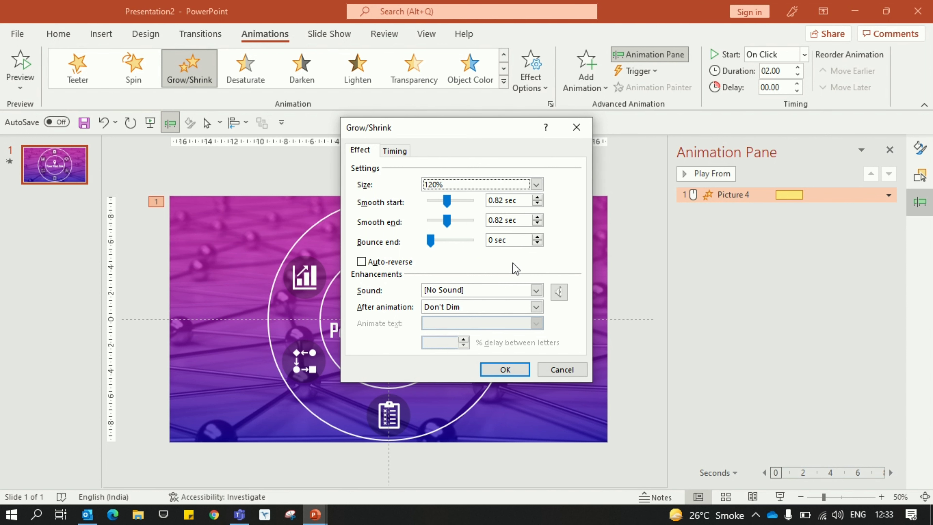
Step: Time it to start With Previous, last 10 seconds and repeat until end of slide
click(394, 151)
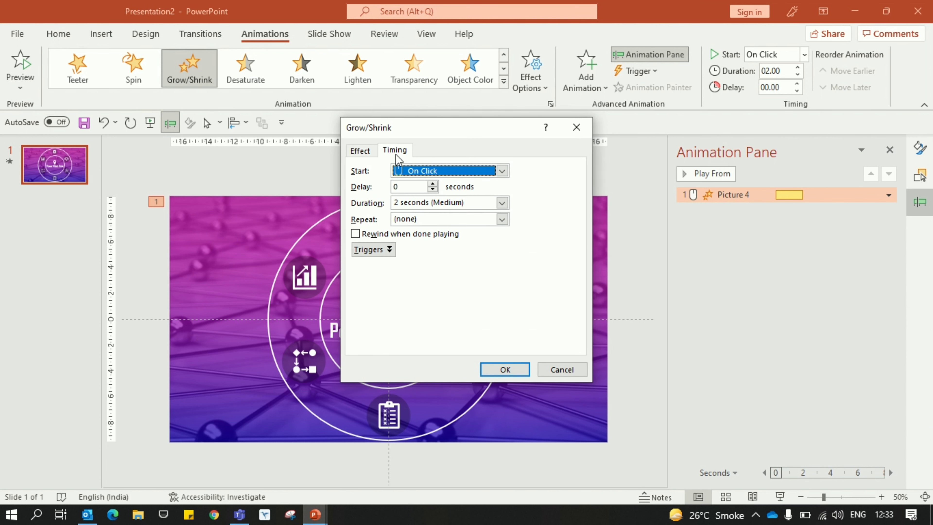
click(467, 176)
click(448, 194)
click(458, 203)
text(10)
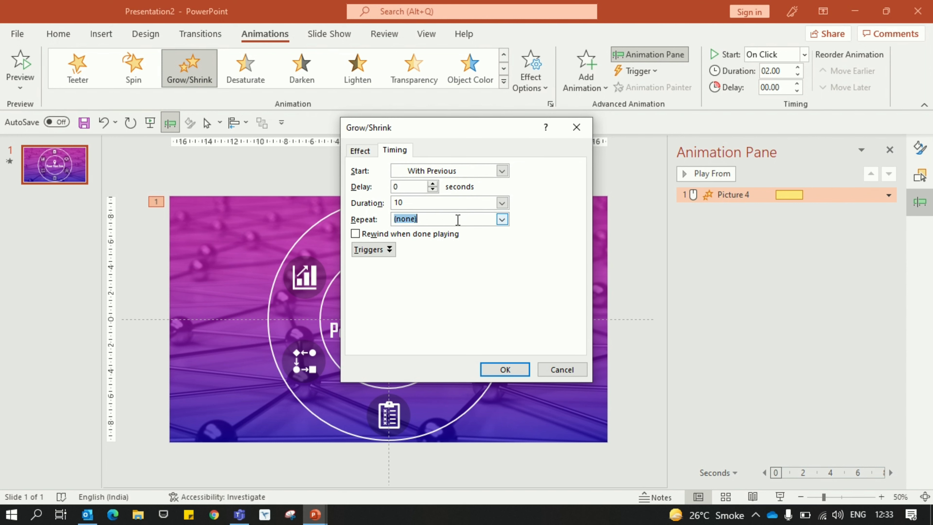
click(501, 219)
click(441, 292)
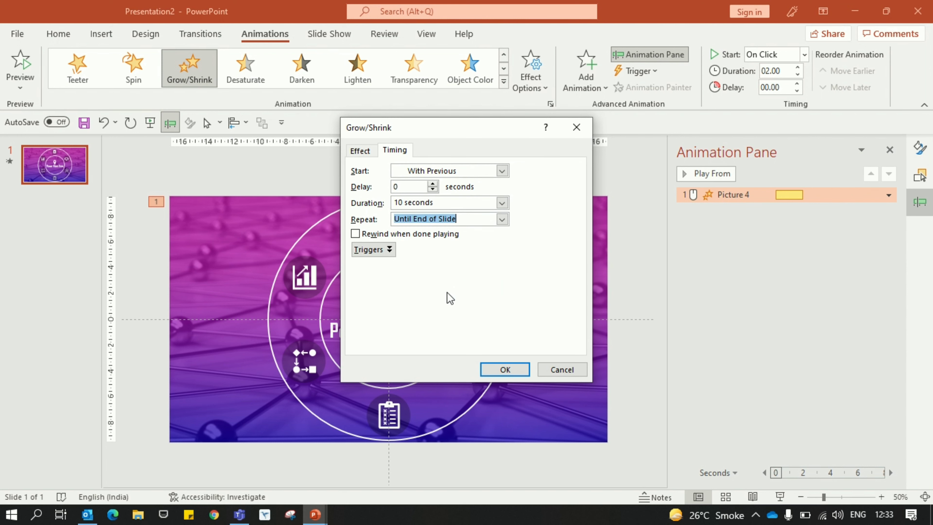
click(515, 376)
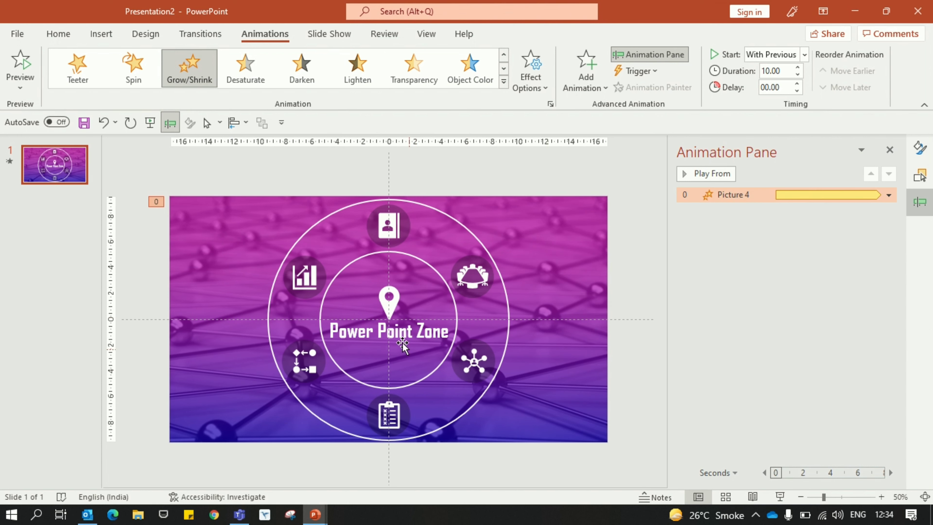
Step: Apply a Fade entrance to the central pin-and-title group and to the two hollow ring circles
click(402, 324)
click(189, 70)
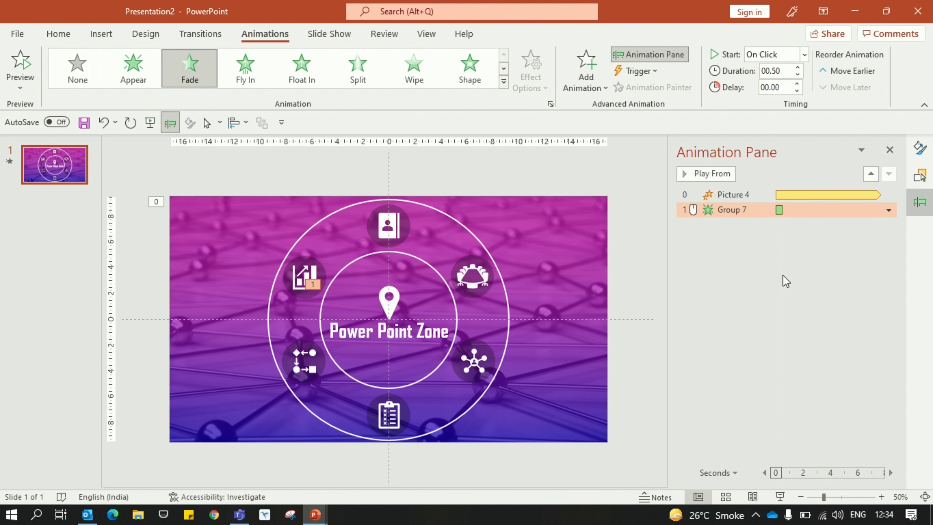
click(785, 281)
click(920, 176)
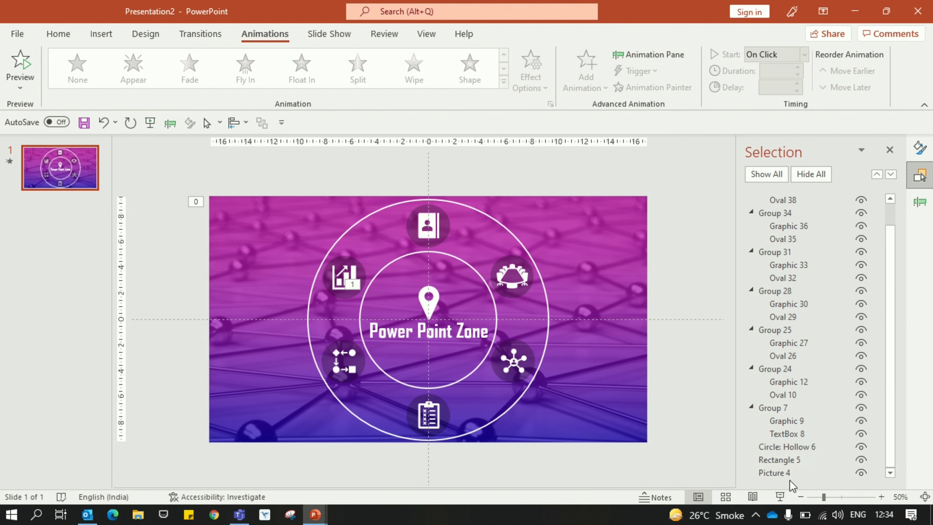
click(786, 473)
click(783, 446)
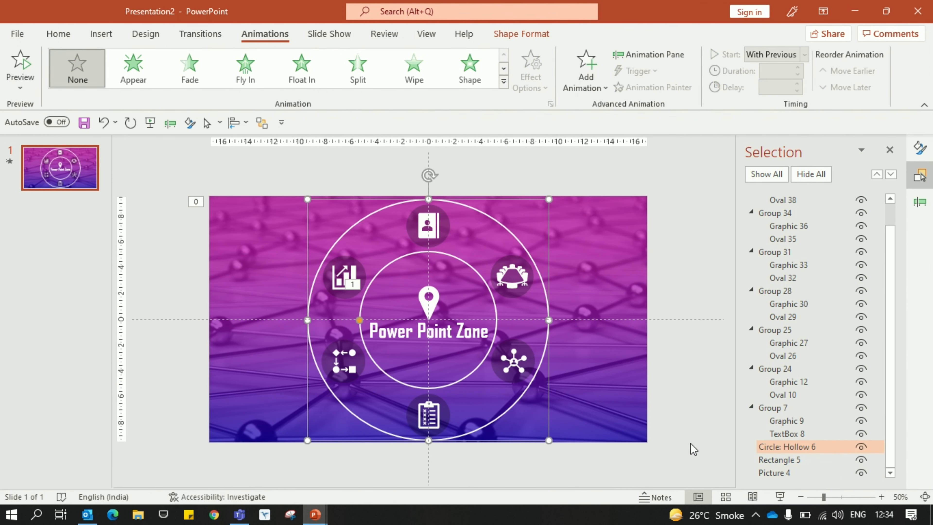
click(860, 446)
click(860, 446)
click(791, 447)
click(190, 80)
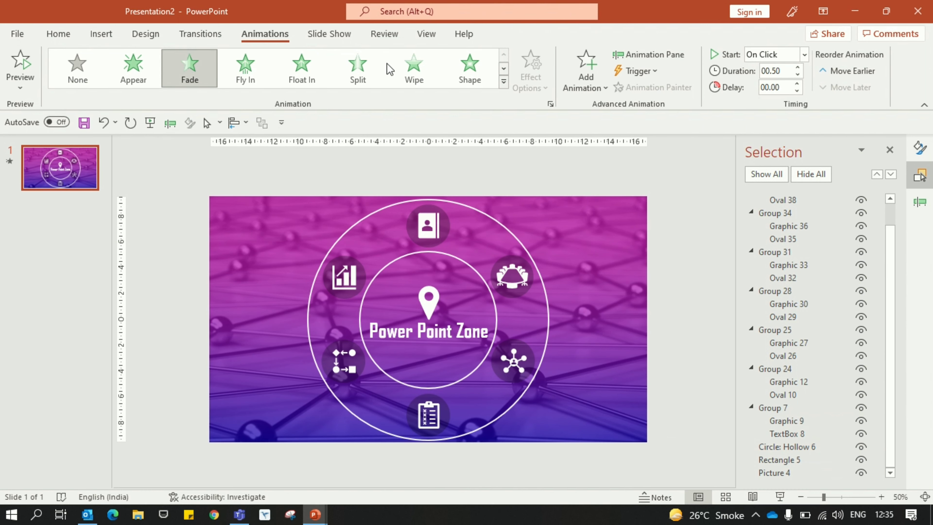
Step: Set the ring circles' Fade to start After Previous
click(920, 202)
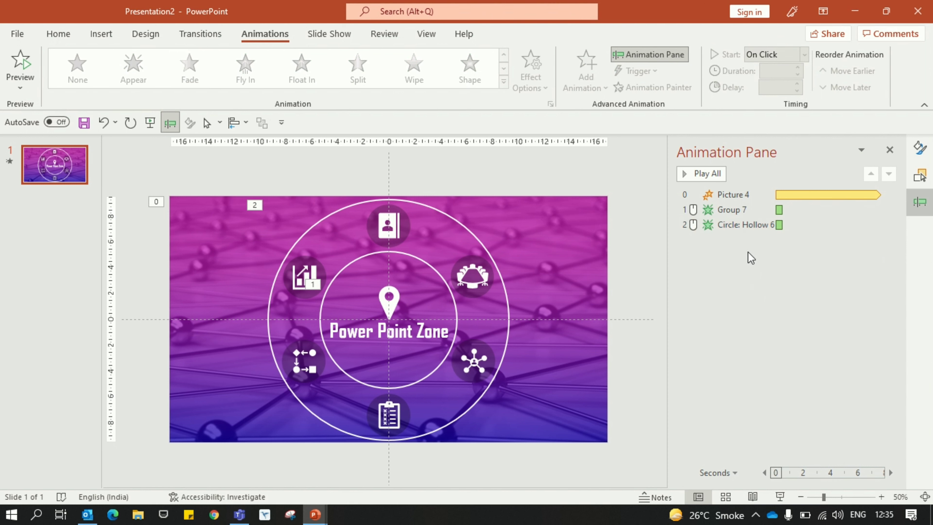
click(741, 225)
click(800, 242)
click(756, 225)
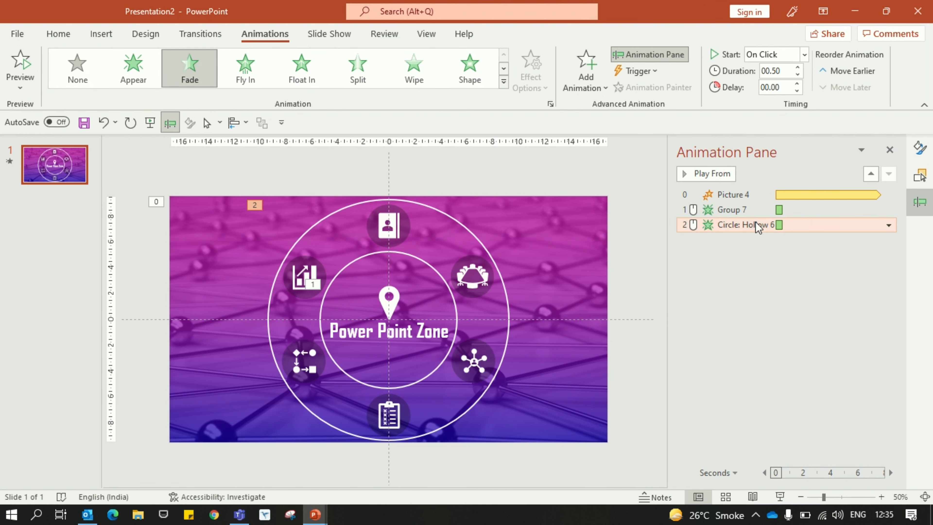
click(804, 55)
click(785, 104)
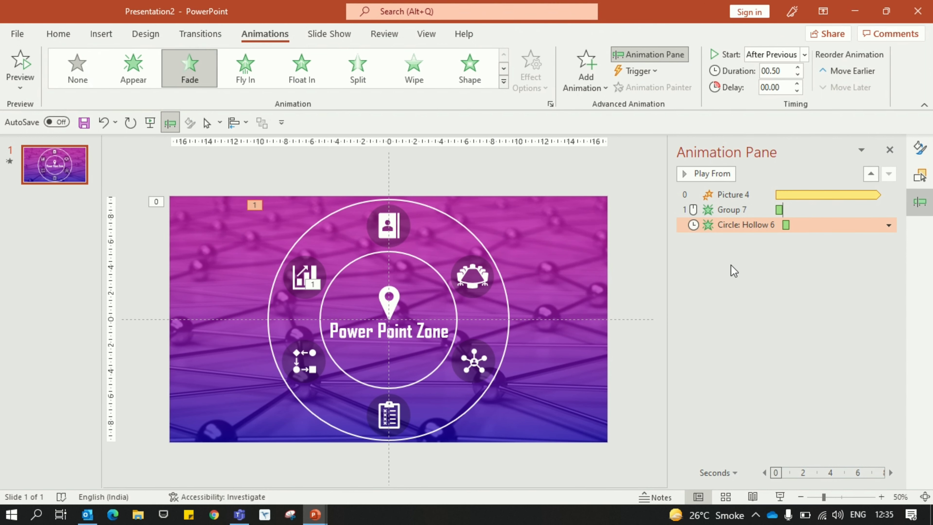
Step: Select all six icon groups around the ring
click(394, 241)
shift+click(479, 277)
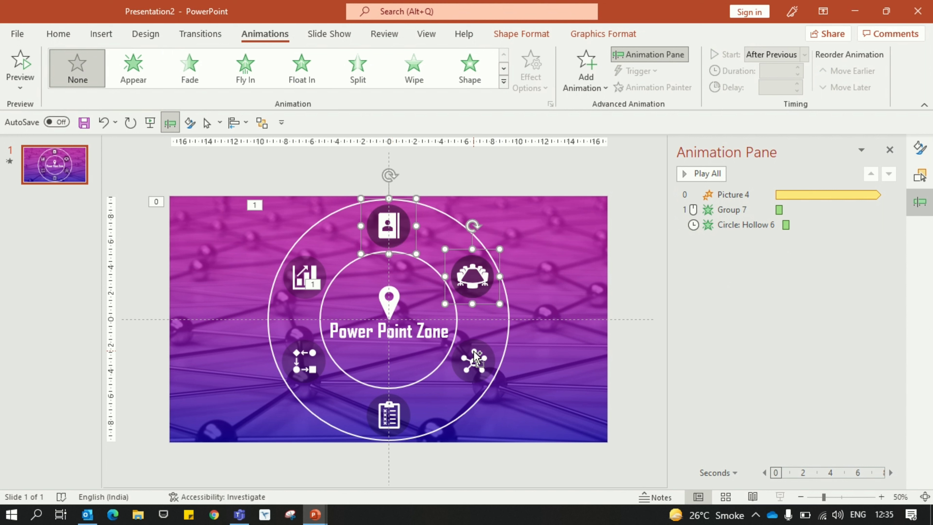
shift+click(477, 358)
shift+click(393, 406)
shift+click(304, 362)
shift+click(299, 278)
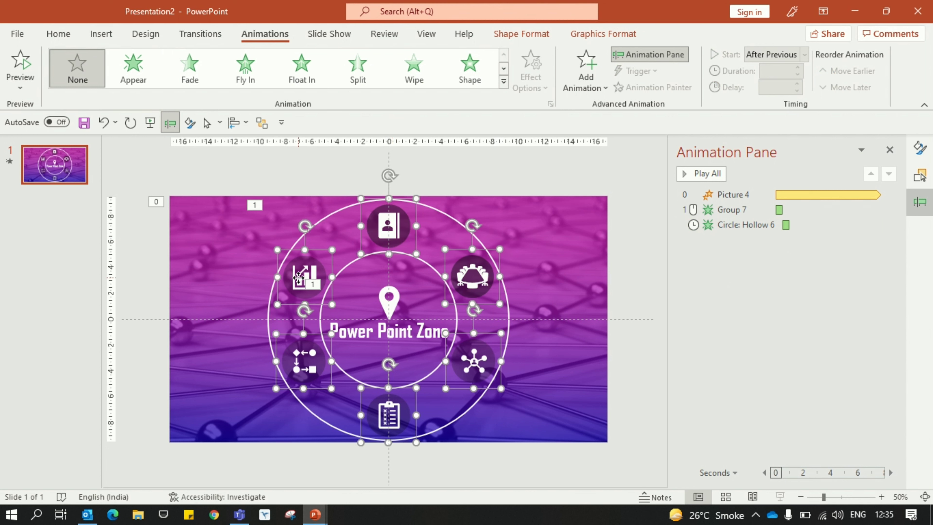
Step: Give the six icons a Fade entrance, each starting After Previous
click(196, 81)
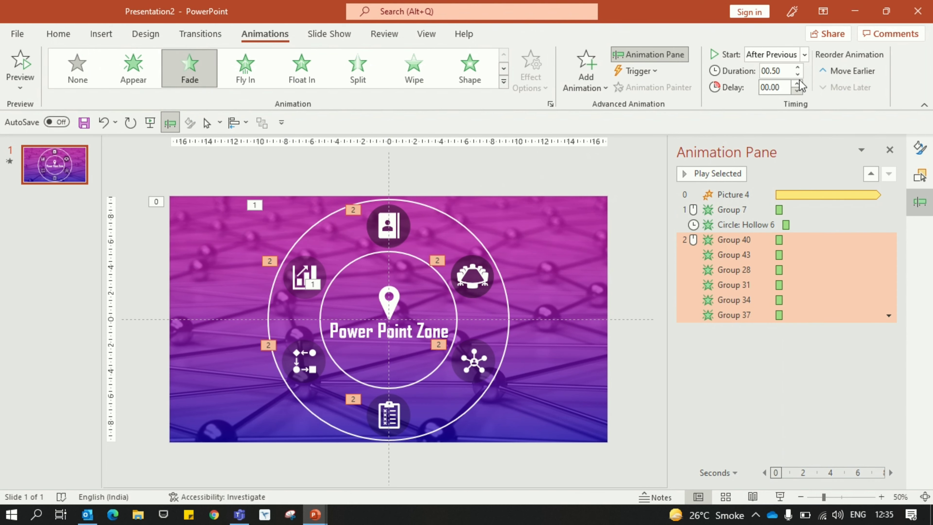
click(804, 55)
click(778, 103)
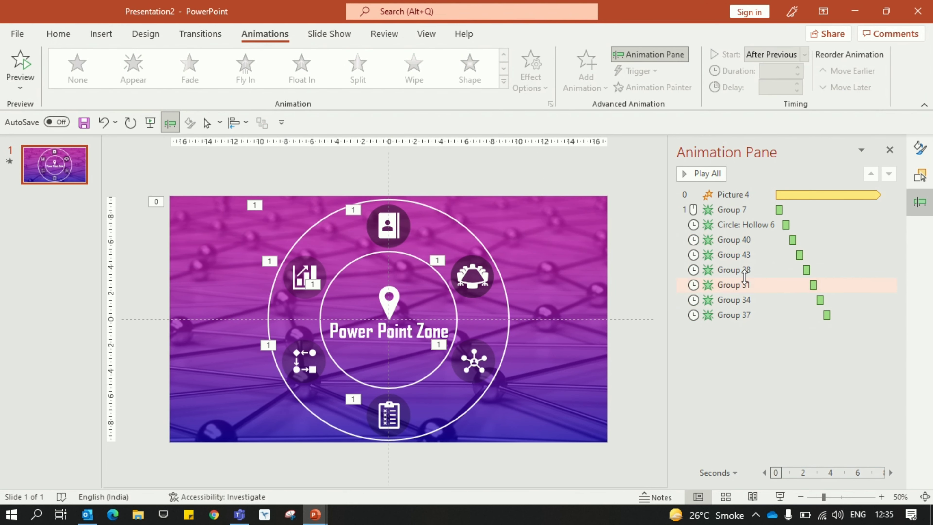
Step: Make the first icon's fade start With Previous with a 0.25 s delay, then run the slide show
click(743, 241)
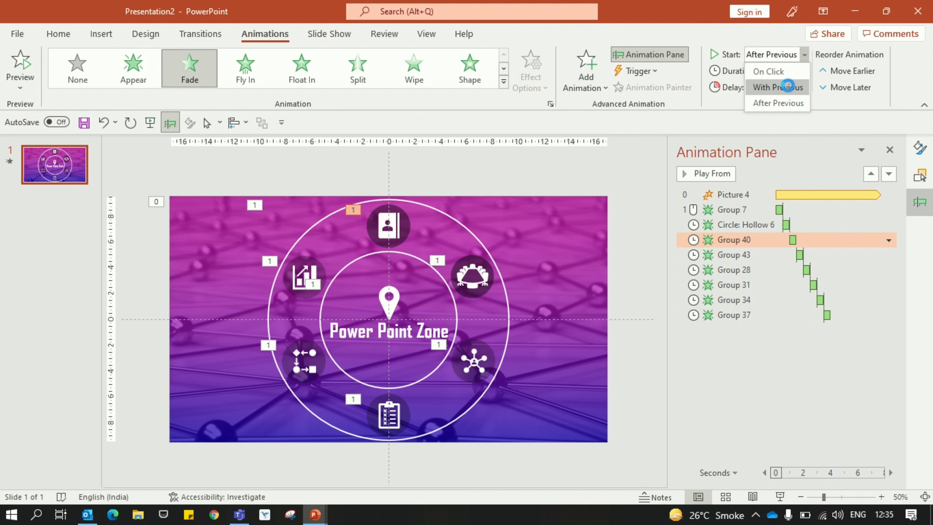
click(779, 87)
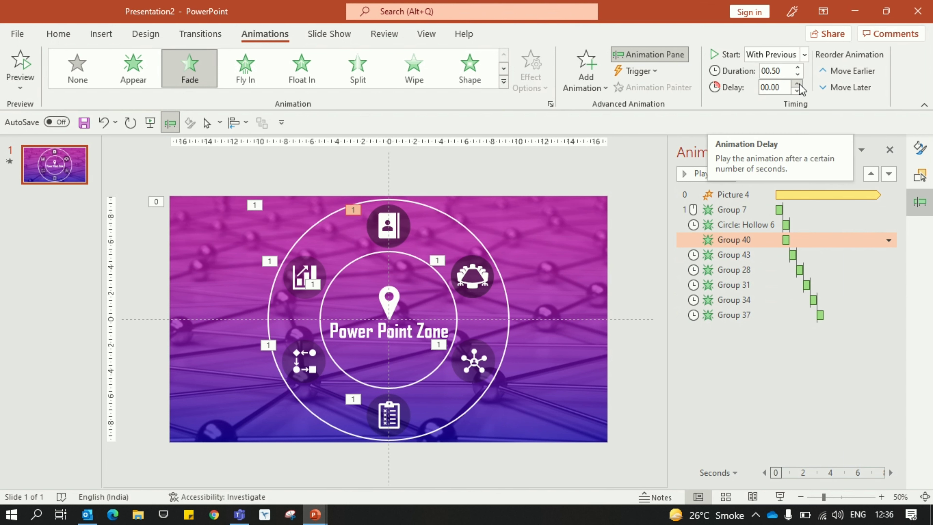
click(798, 84)
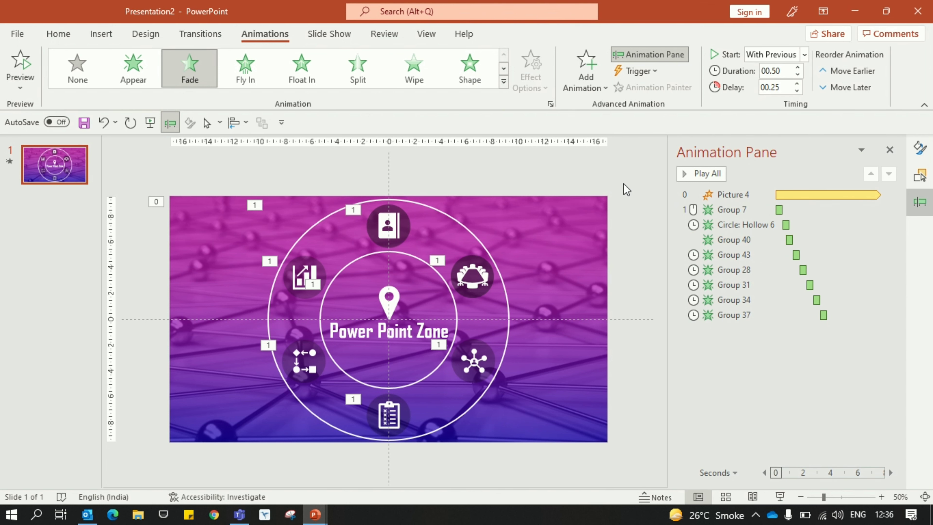
click(139, 170)
key(F5)
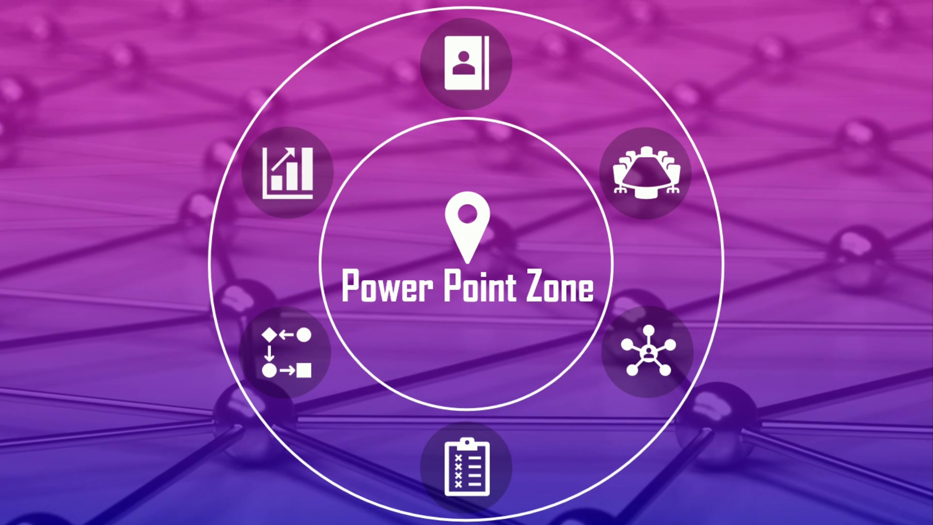
Step: Zoom out on the first slide and leave nothing selected
ctrl+scroll(456, 288, down, 3)
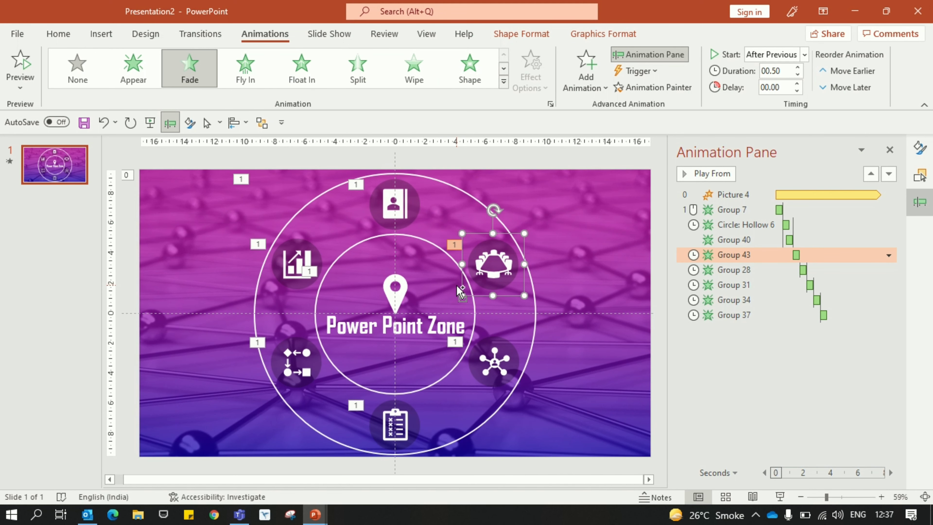
ctrl+scroll(434, 165, down, 2)
click(462, 175)
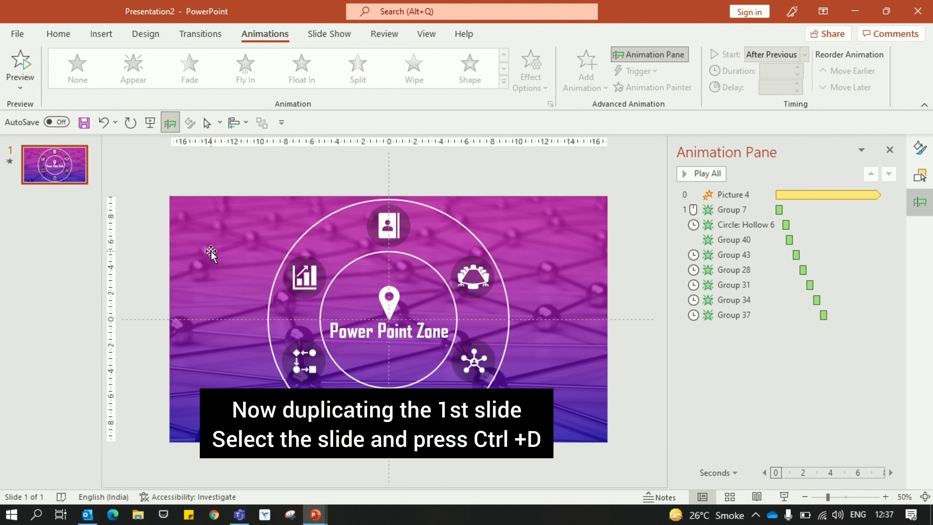
Step: Duplicate slide 1 and remove all animations from every object on the new slide 2
click(55, 165)
key(ctrl+d)
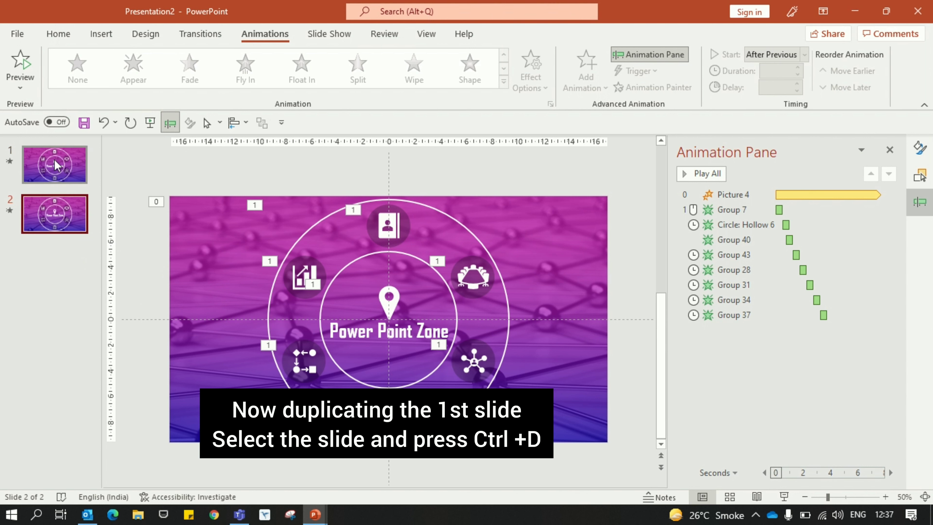
click(185, 266)
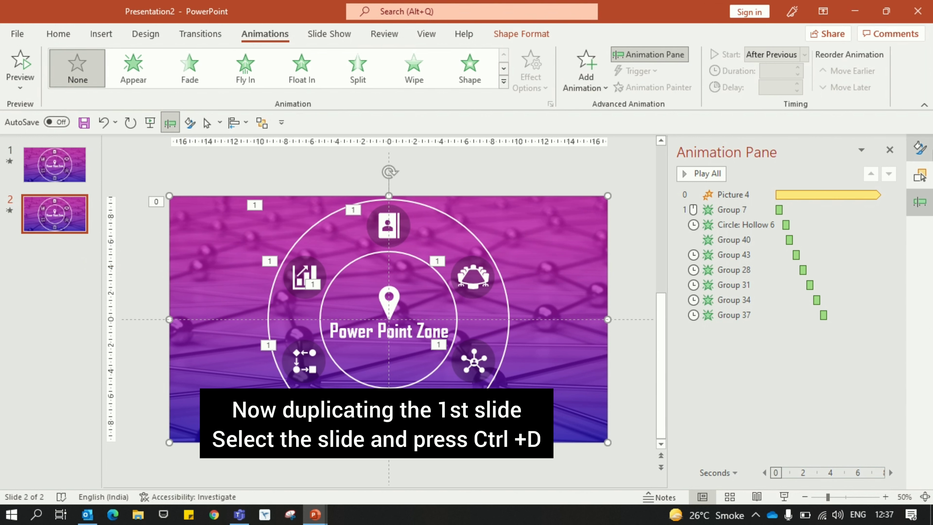
click(177, 166)
scroll(177, 167, down, 3)
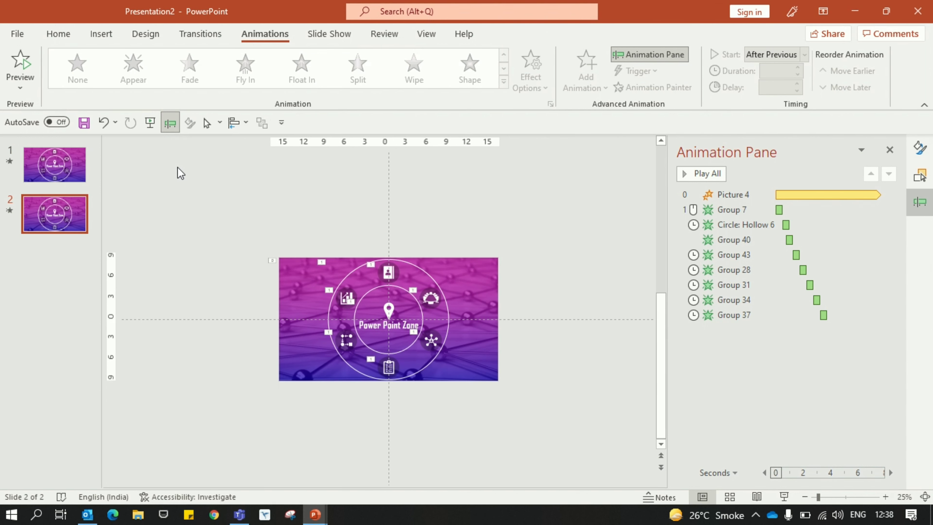
drag(200, 183, 543, 426)
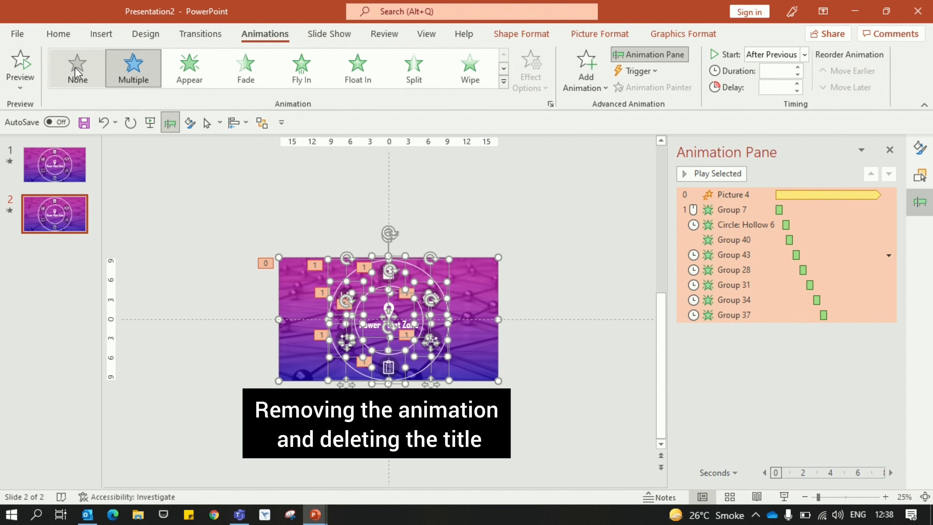
click(75, 67)
click(400, 330)
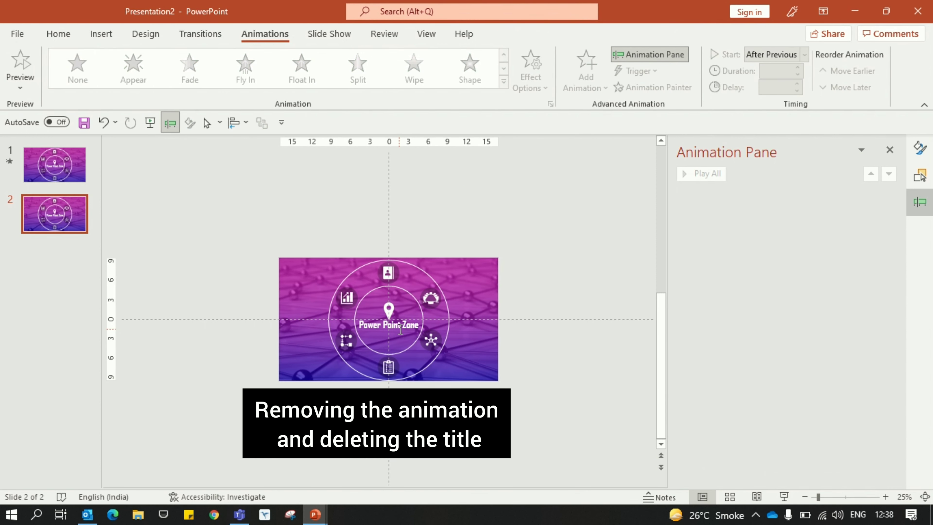
Step: Delete the Power Point Zone title from slide 2 and select the background picture
scroll(401, 331, up, 3)
click(400, 330)
key(Delete)
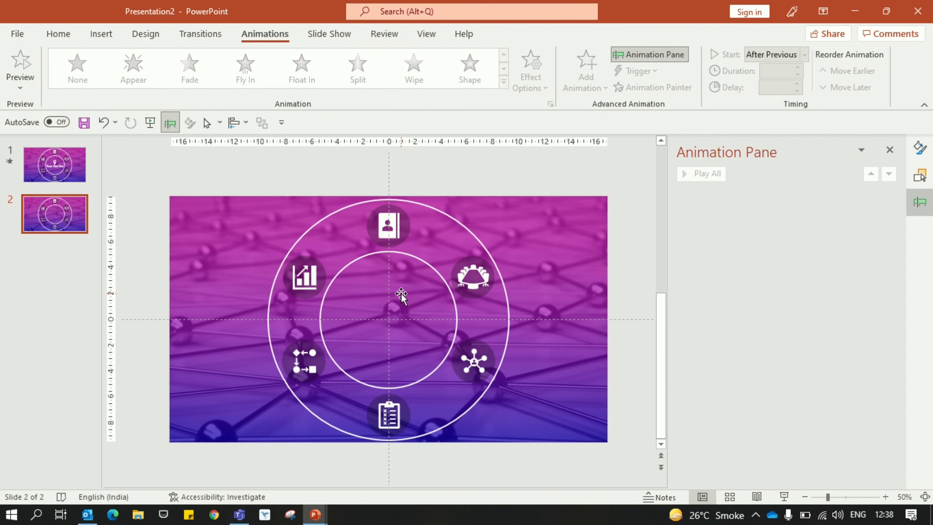
scroll(402, 296, down, 2)
click(290, 266)
Step: Swap the picture's gradient stops so blue is at the top and pink at the bottom
click(920, 149)
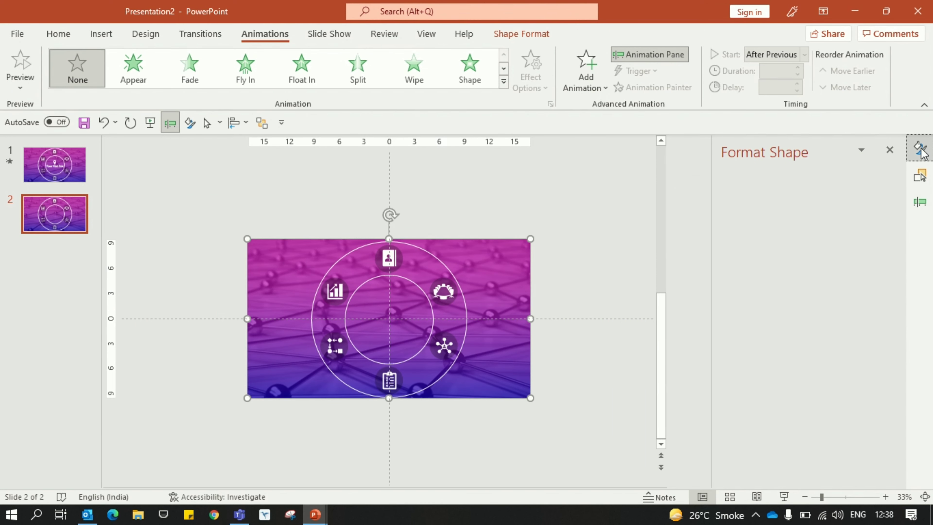
scroll(891, 348, down, 3)
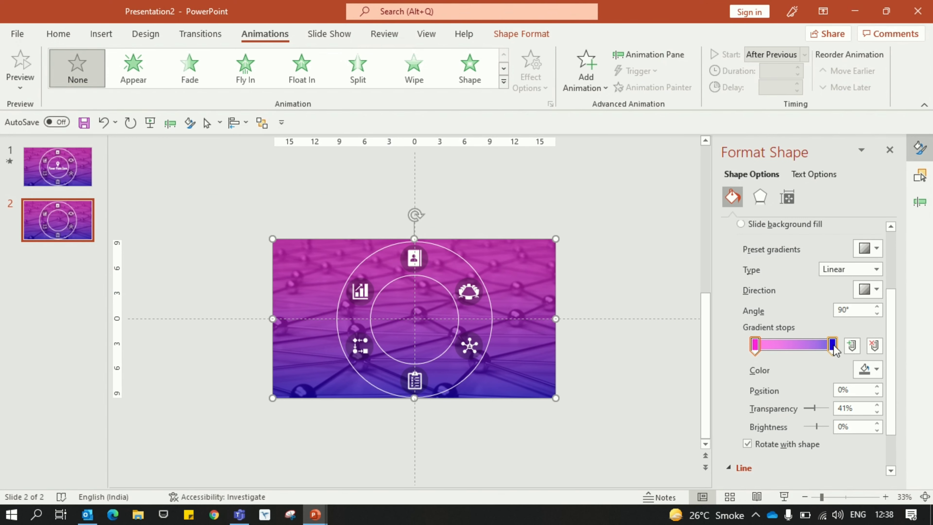
drag(833, 346, 733, 347)
click(612, 399)
Step: Group the ring circles and the six icons into a single graphic
scroll(483, 371, up, 3)
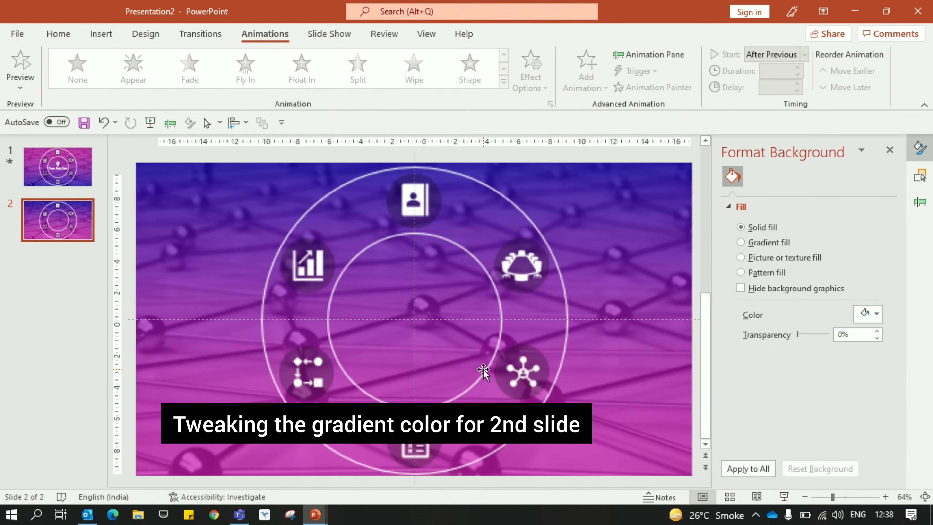
scroll(483, 371, down, 2)
scroll(483, 371, down, 1)
mouse_move(311, 211)
mouse_down()
mouse_move(503, 387)
mouse_move(519, 425)
mouse_up()
key(ctrl+g)
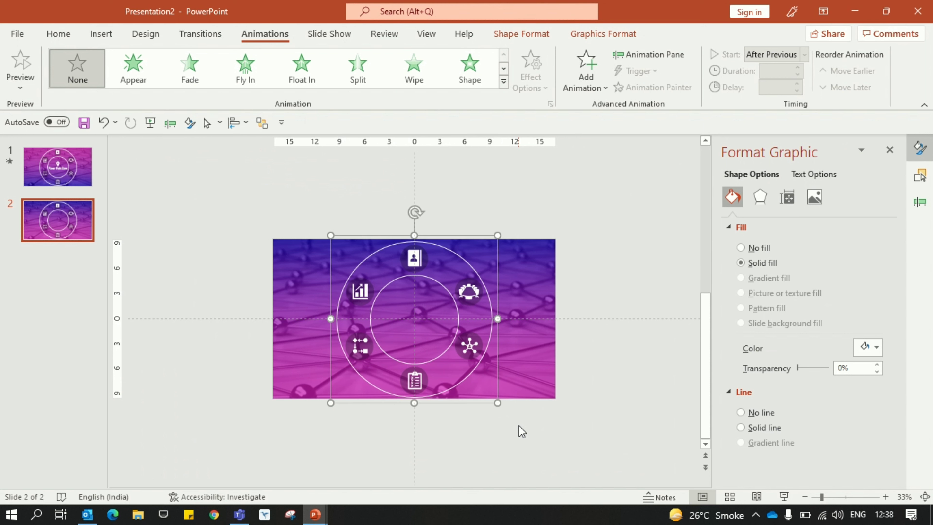
key(ctrl+z)
right_click(423, 249)
mouse_move(462, 328)
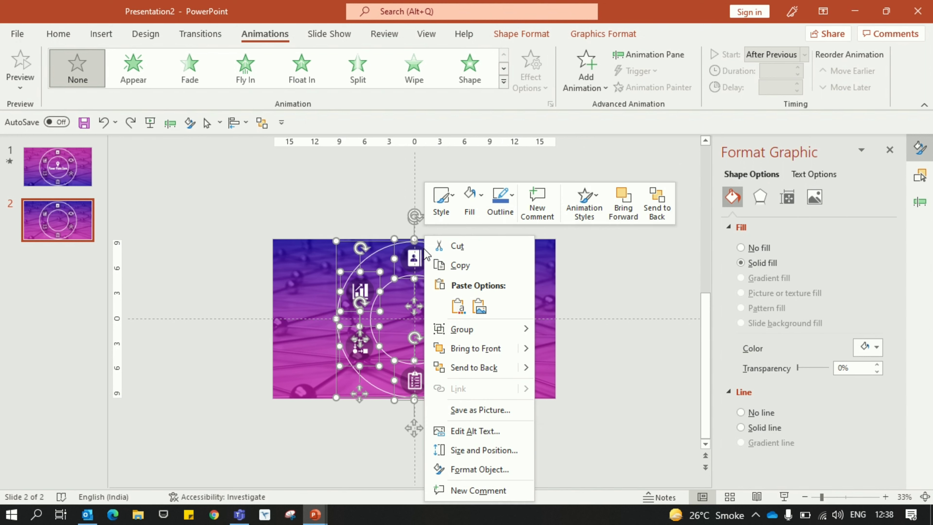
click(571, 331)
click(519, 453)
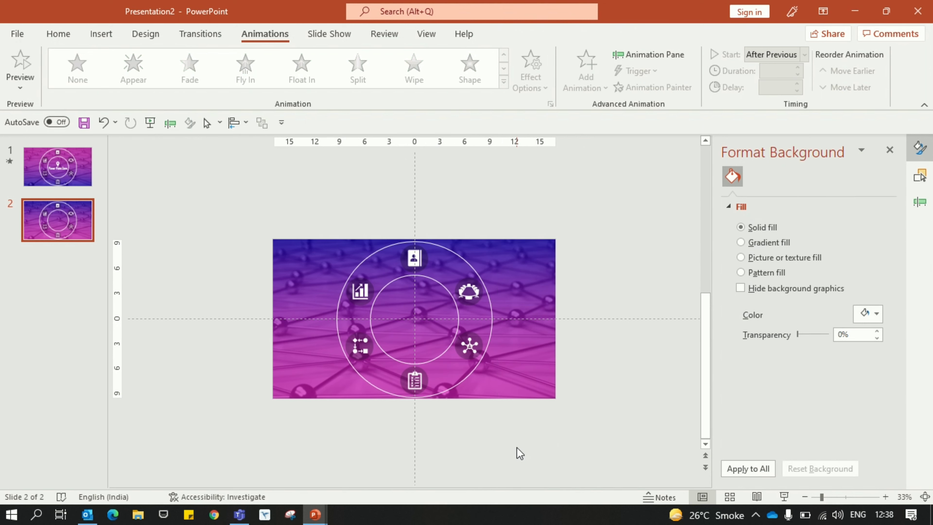
Step: Move the icon ring group up-left into slide 2's top-left corner and tilt it slightly
drag(470, 375, 292, 292)
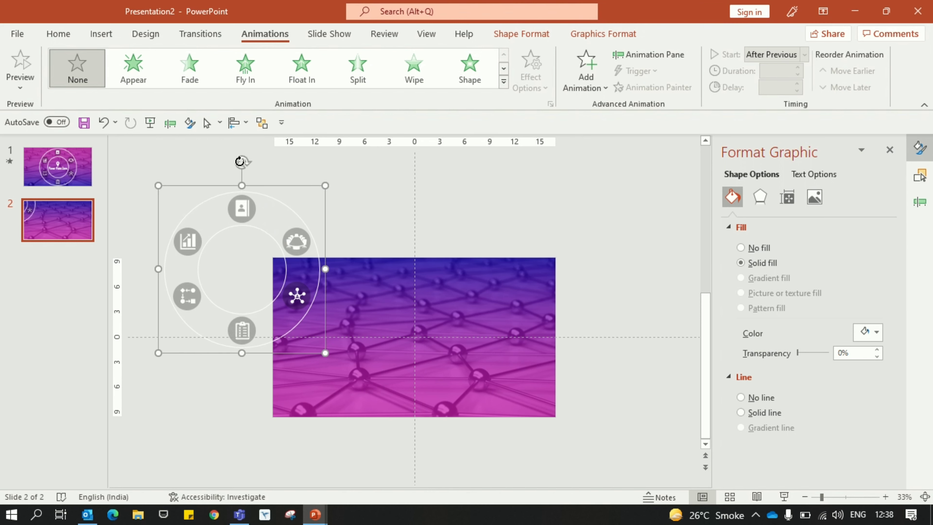
ctrl+scroll(432, 280, up, 3)
drag(432, 280, 362, 290)
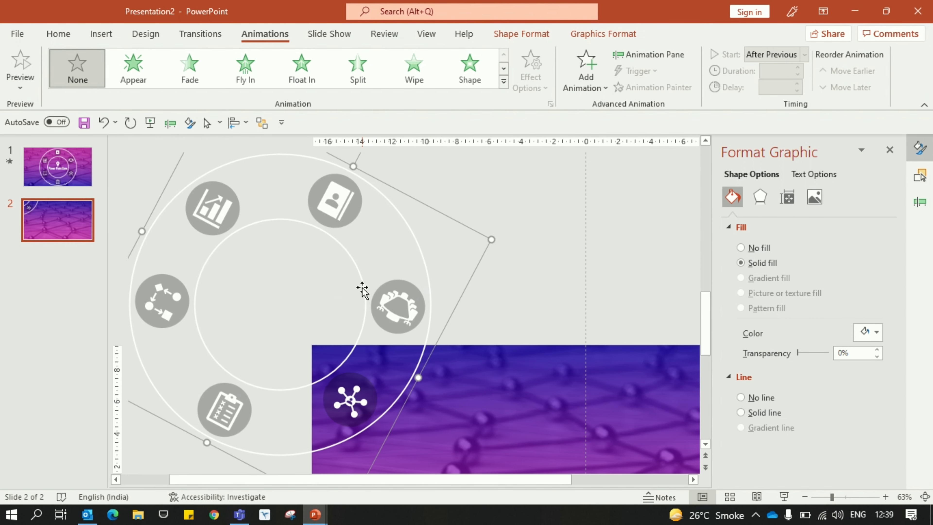
ctrl+scroll(362, 289, down, 1)
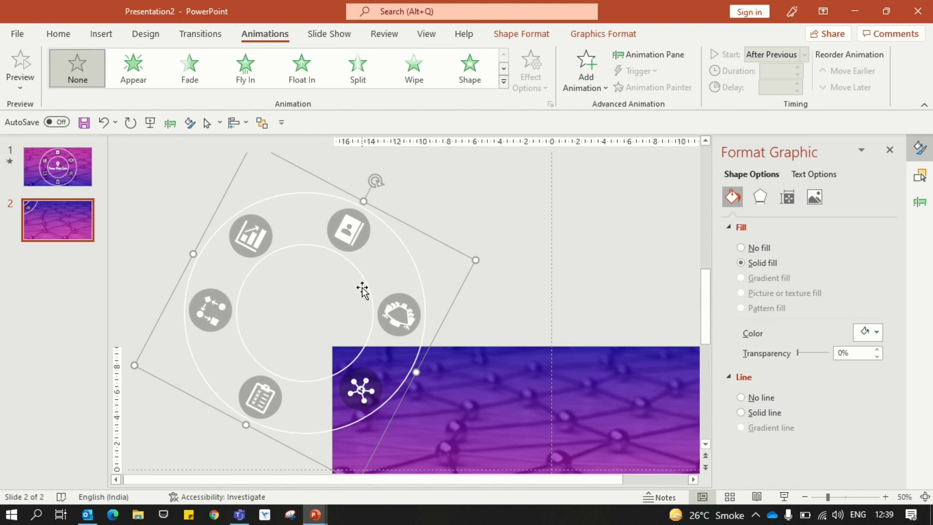
drag(377, 179, 313, 142)
click(453, 303)
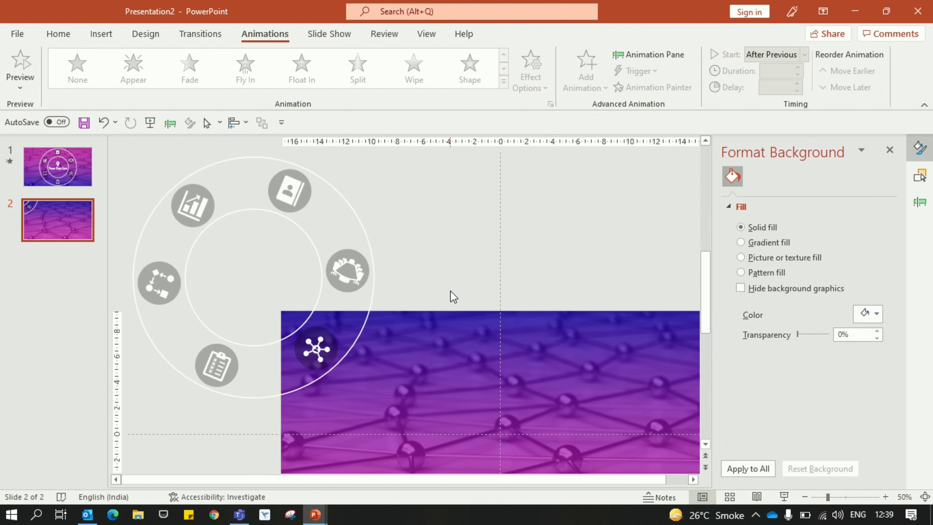
ctrl+scroll(344, 353, up, 1)
ctrl+scroll(345, 353, up, 1)
ctrl+scroll(317, 364, up, 1)
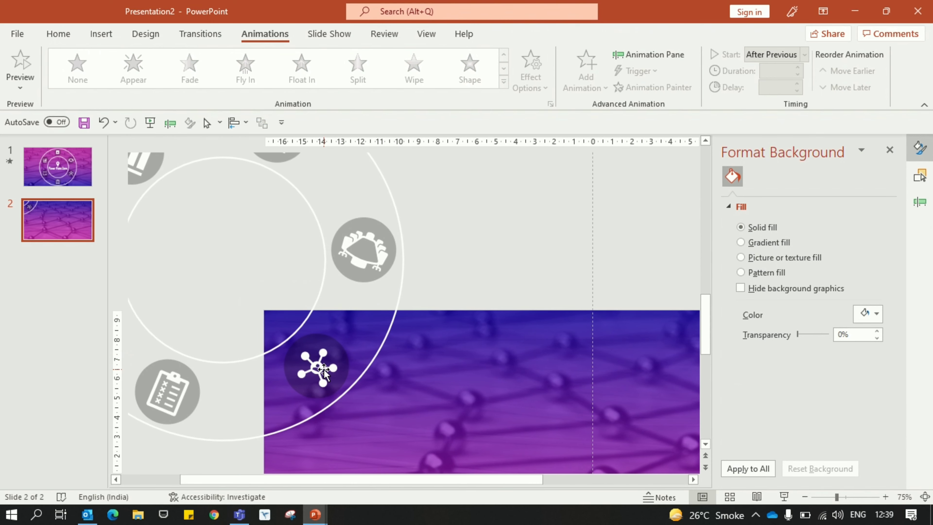
Step: Turn the network icon upright and rotate the whole ring counter-clockwise
double_click(320, 368)
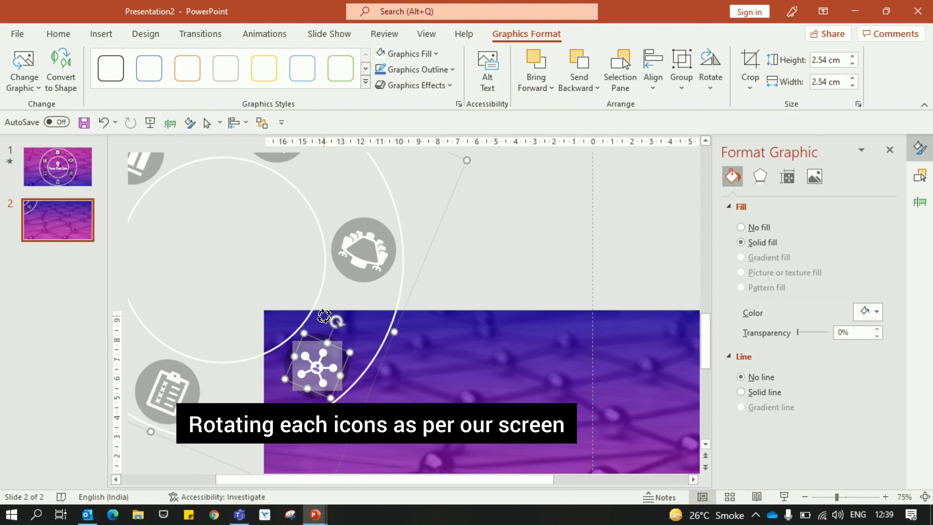
drag(324, 316, 324, 319)
click(414, 310)
ctrl+scroll(350, 325, up, 1)
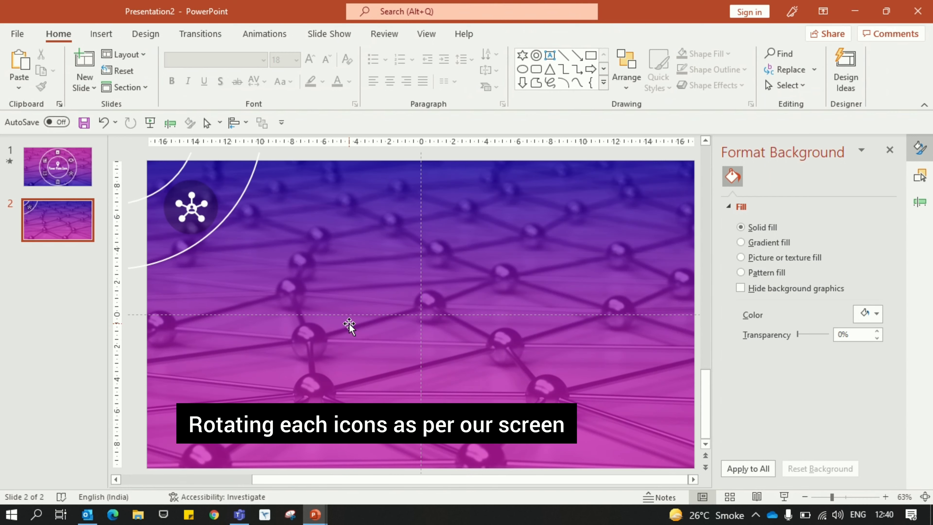
ctrl+scroll(329, 317, down, 3)
click(308, 177)
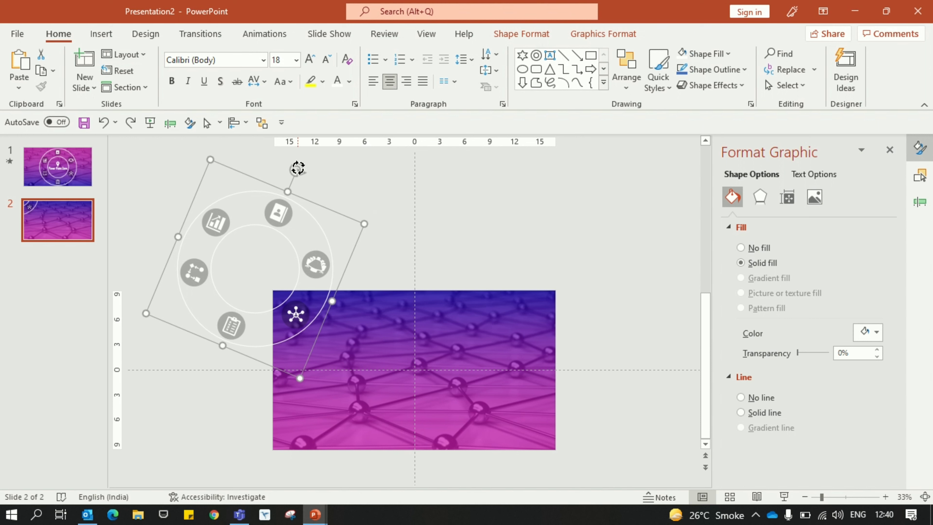
drag(297, 169, 200, 171)
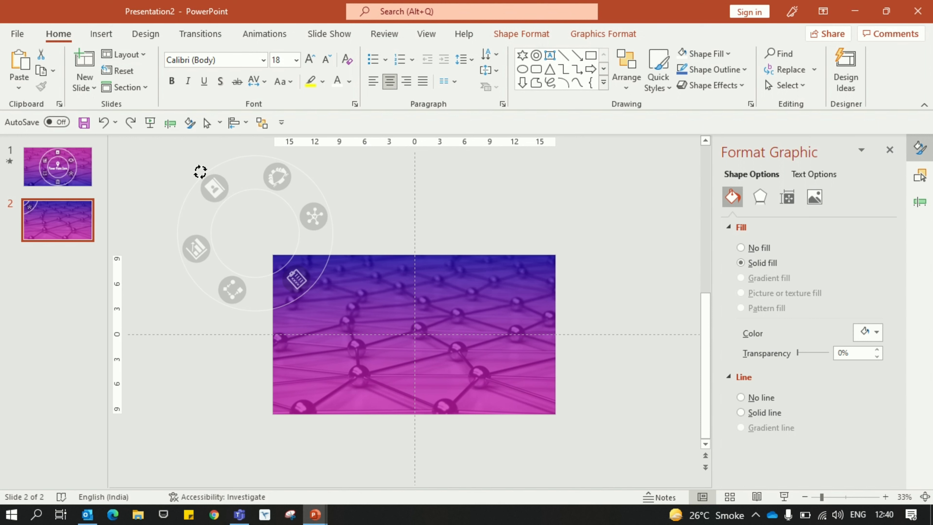
ctrl+scroll(256, 321, up, 5)
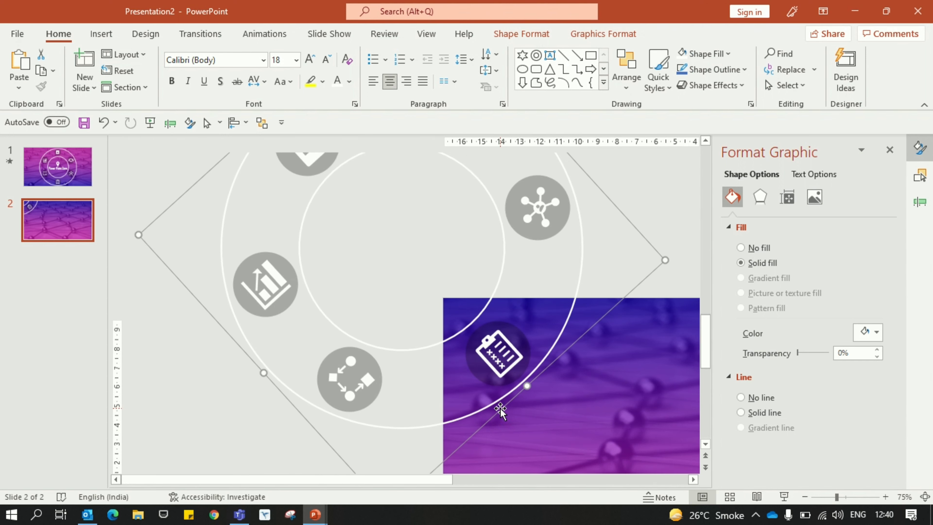
ctrl+scroll(383, 375, down, 2)
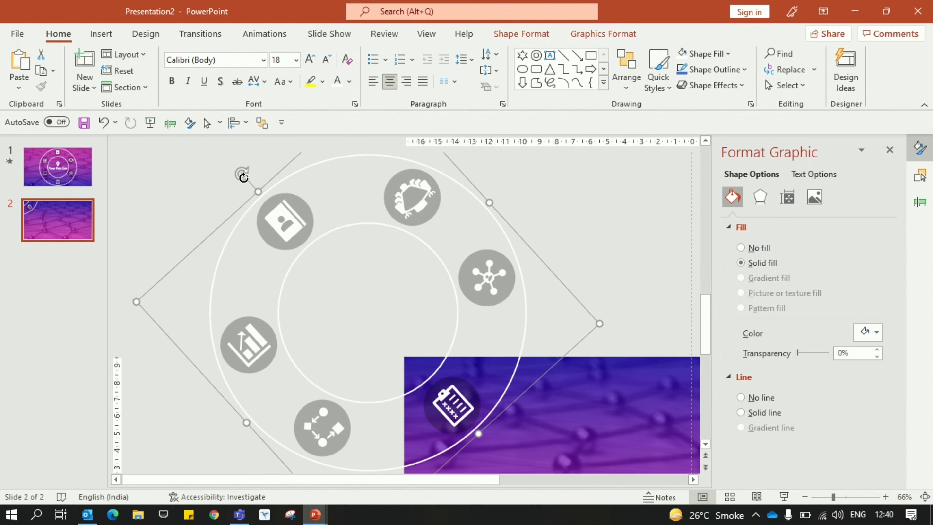
drag(242, 175, 195, 208)
Step: Undo a clipboard-icon tweak and rotate the ring until another icon lands in the corner
click(381, 404)
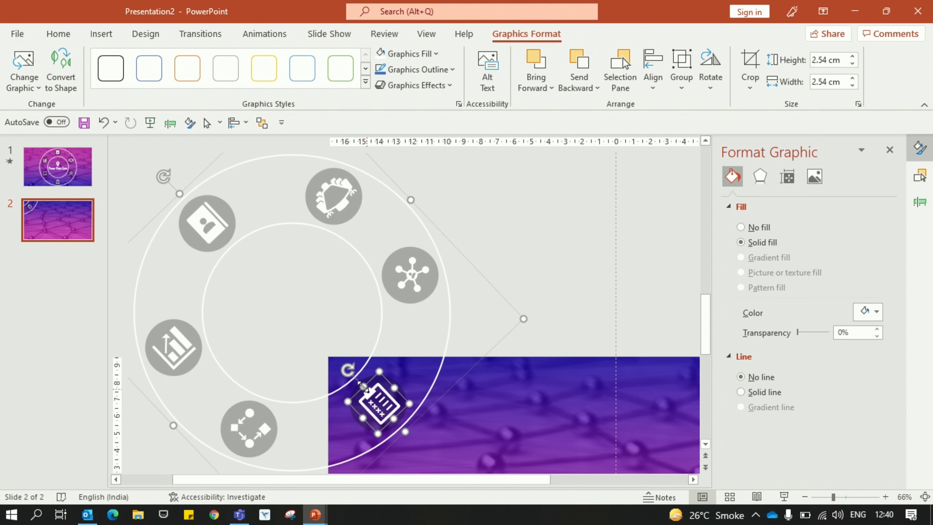
drag(351, 369, 379, 355)
click(562, 245)
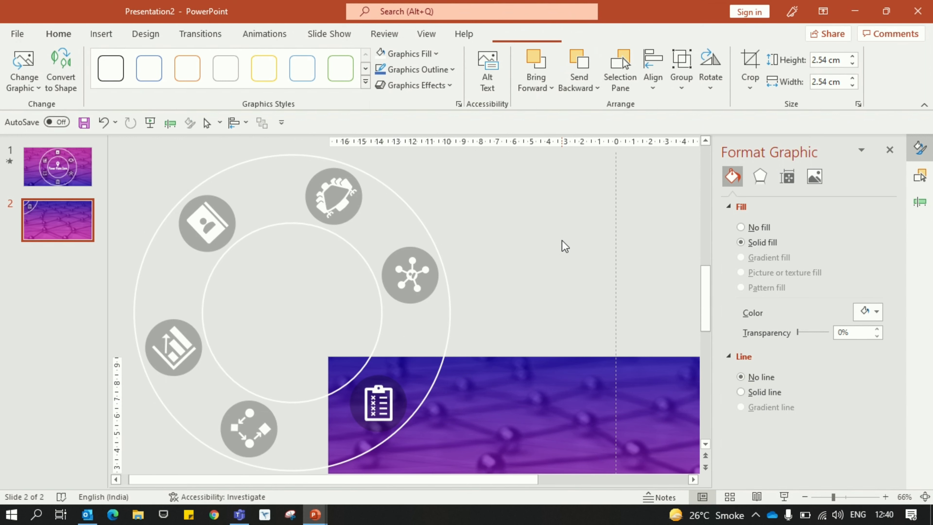
key(ctrl+z)
key(ctrl+z)
key(ctrl+z)
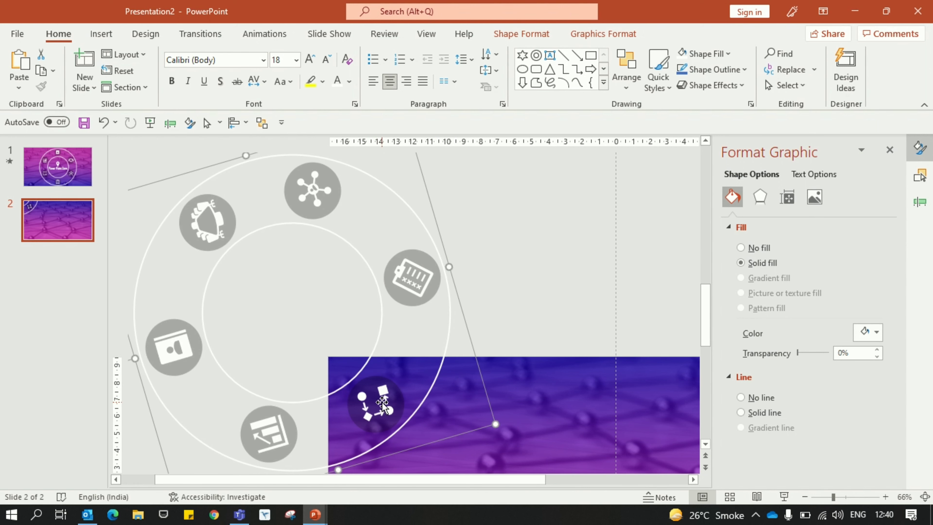
key(ctrl+z)
drag(157, 358, 209, 438)
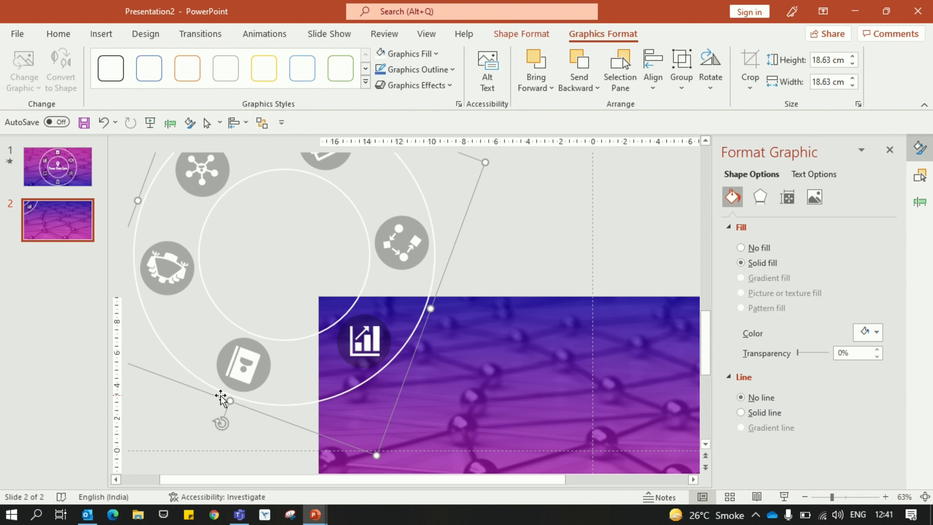
mouse_move(223, 395)
mouse_down()
mouse_move(393, 375)
mouse_move(491, 169)
mouse_up()
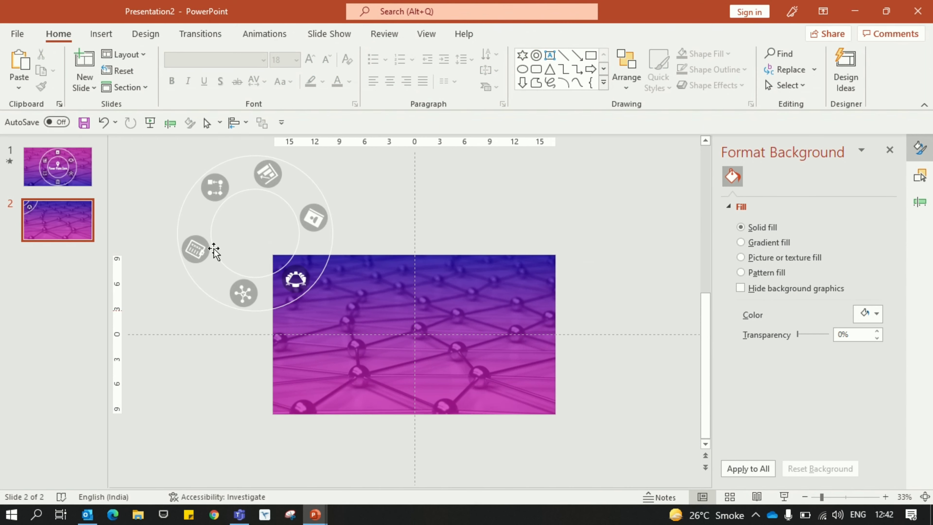
click(287, 200)
mouse_move(360, 234)
mouse_down()
mouse_move(276, 166)
mouse_move(191, 146)
mouse_move(298, 180)
mouse_move(344, 267)
mouse_move(332, 329)
mouse_move(254, 373)
mouse_move(191, 352)
mouse_move(119, 231)
mouse_move(139, 150)
mouse_move(164, 138)
mouse_up()
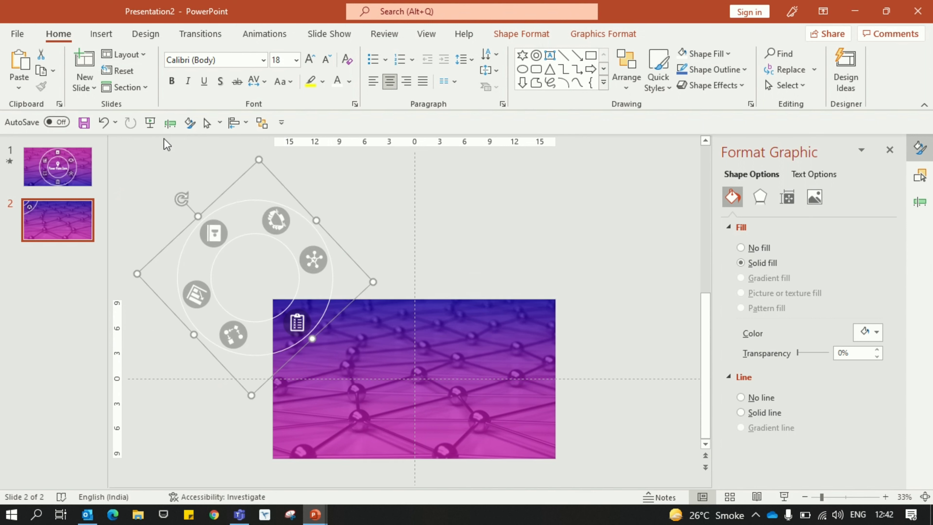
Step: Copy slide 1's Power Point Zone heading and paste it at the top centre of slide 2
click(64, 176)
click(434, 332)
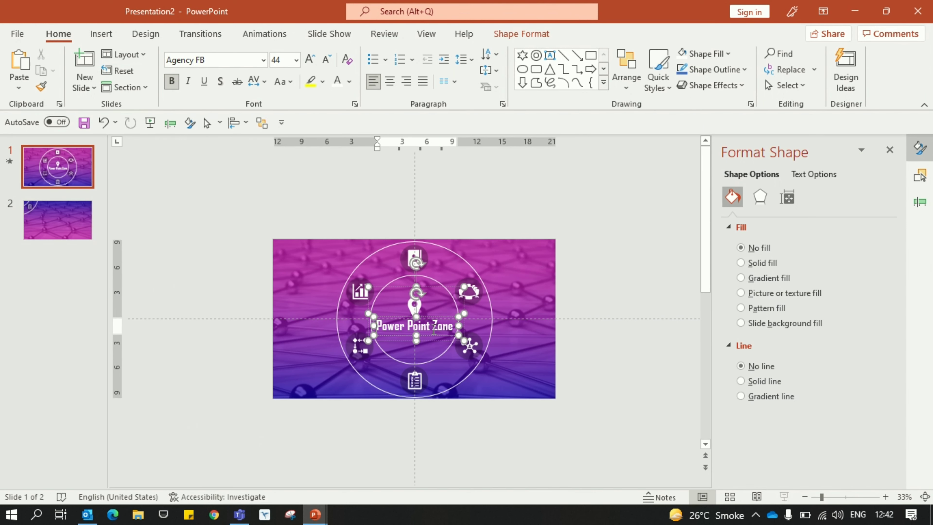
click(54, 226)
key(ctrl+v)
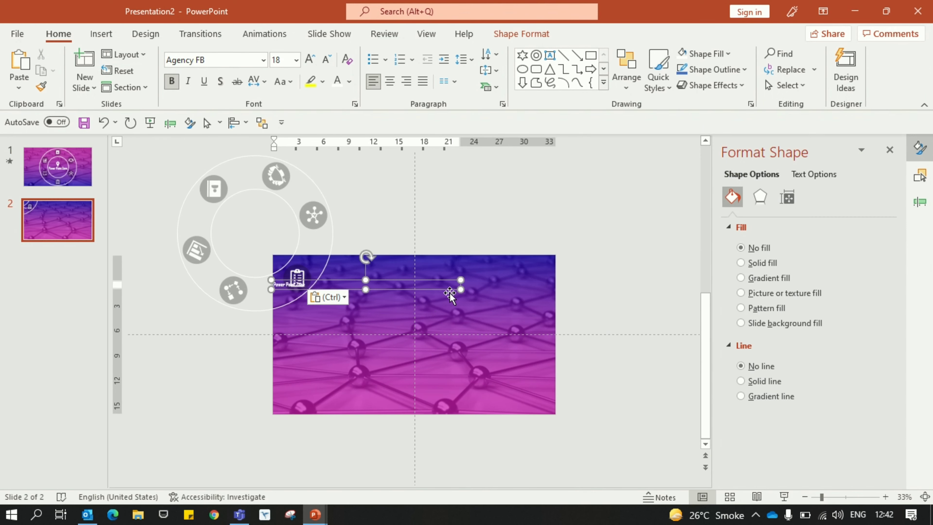
scroll(411, 313, up, 2)
double_click(290, 328)
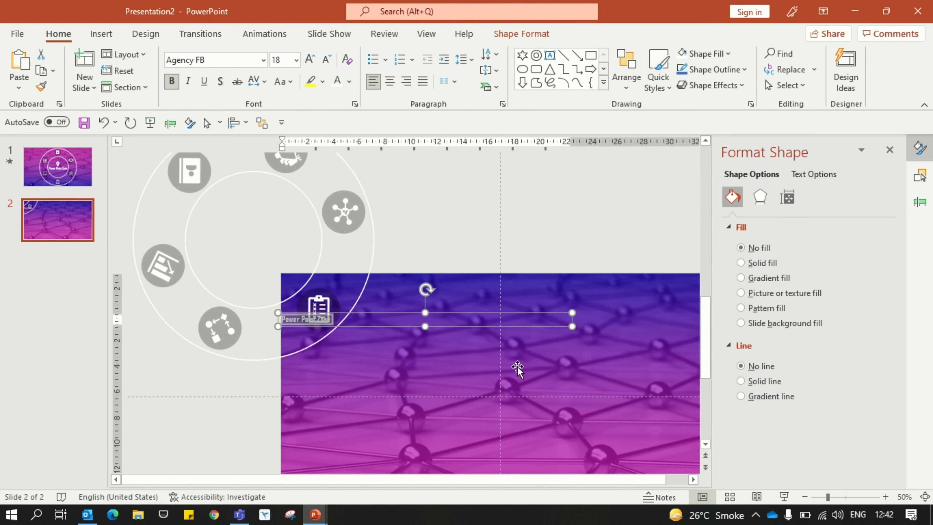
mouse_move(572, 327)
mouse_down()
mouse_move(333, 326)
mouse_move(524, 296)
mouse_up()
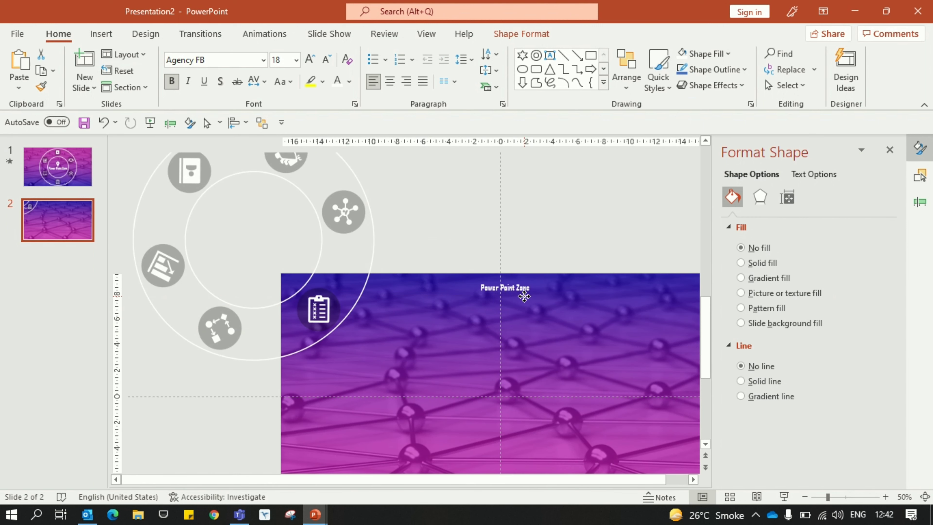
Step: Retype the heading as 'Slide 1 Name' at 36 pt, widen it to one line, and nudge it into place
triple_click(518, 300)
text(Slide 1 N)
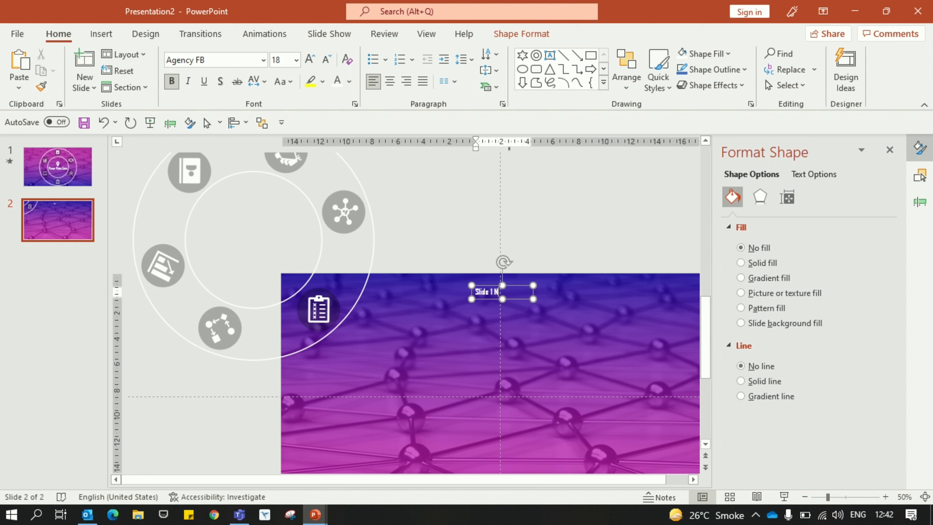
key(ctrl+shift+period)
key(ctrl+shift+period)
key(ctrl+shift+period)
key(ctrl+shift+period)
key(ctrl+shift+period)
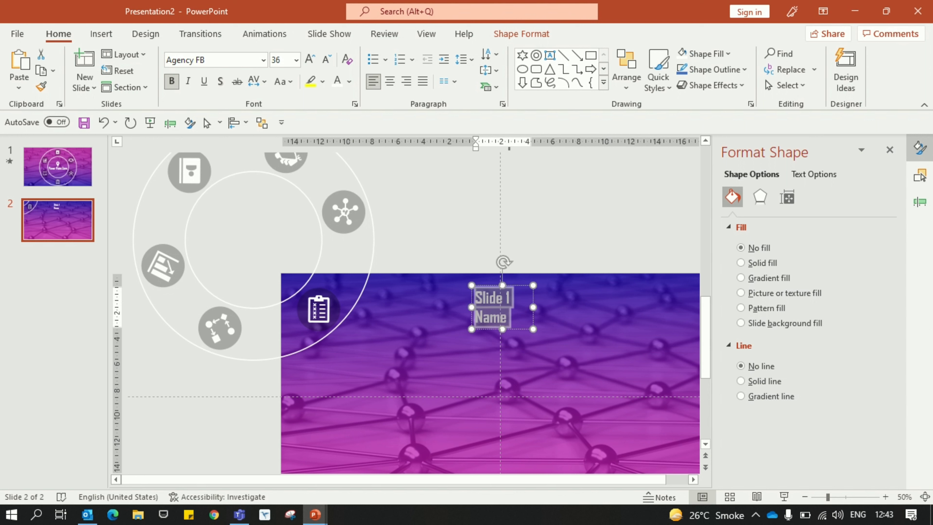
drag(533, 307, 577, 296)
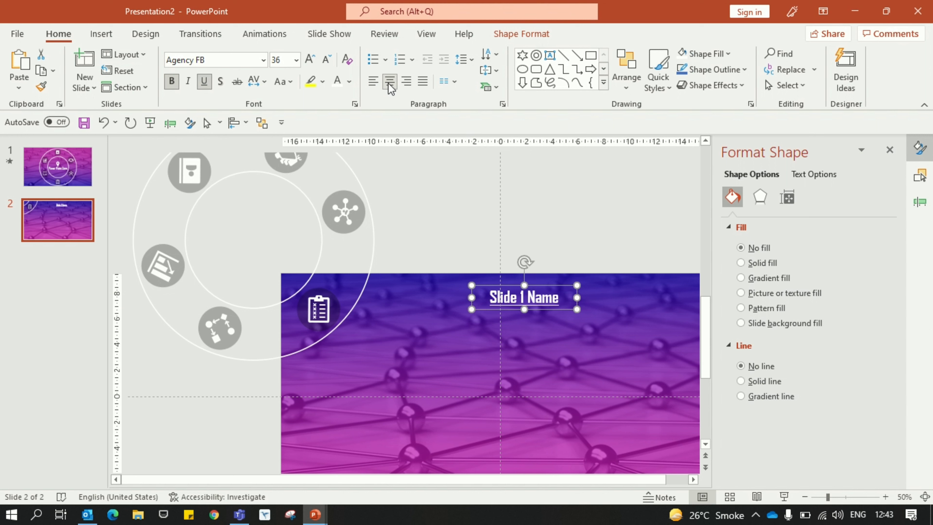
key(Left)
key(Left)
key(Left)
key(Up)
key(Left)
key(Left)
key(Left)
key(Up)
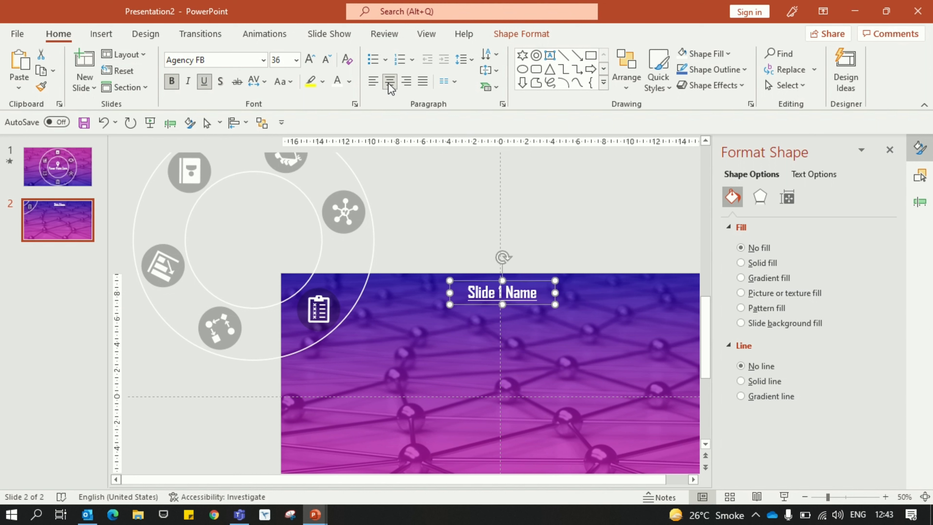
key(Up)
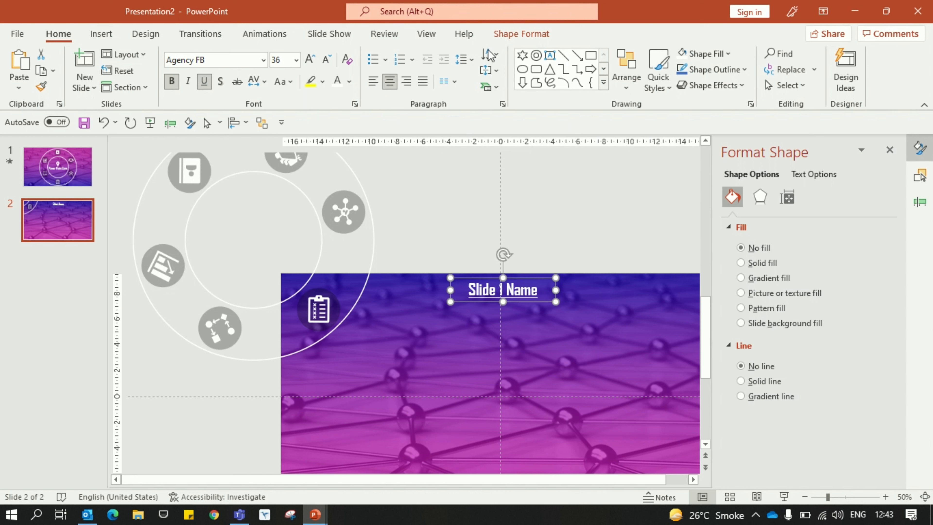
click(552, 202)
scroll(553, 203, down, 2)
Step: Rotate slide 2's icon ring so the address-book icon sits in the top-left corner
scroll(517, 215, up, 2)
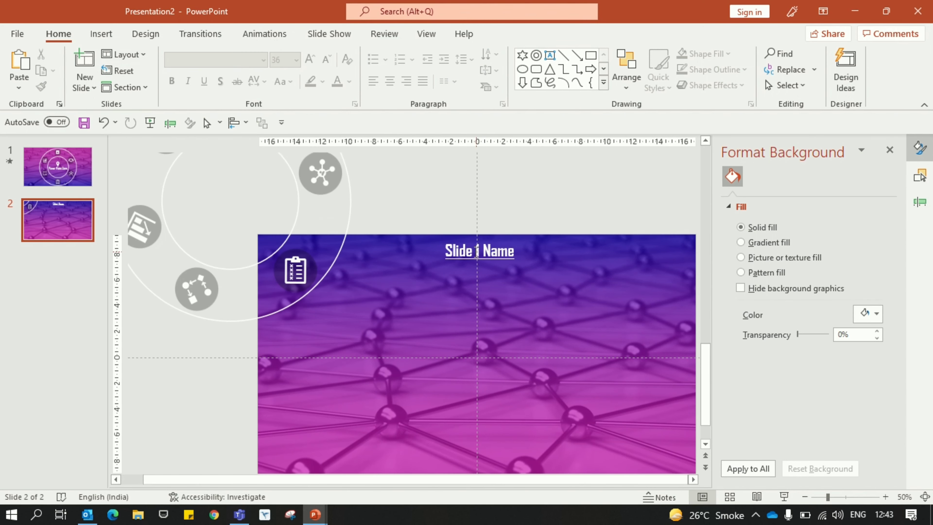
click(475, 254)
click(572, 210)
scroll(572, 210, down, 2)
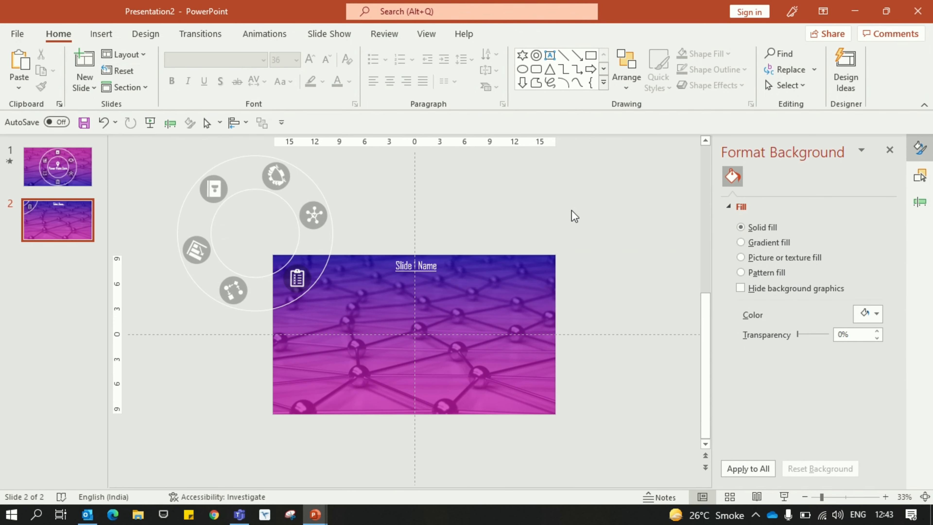
click(223, 292)
scroll(225, 296, up, 1)
scroll(257, 258, down, 1)
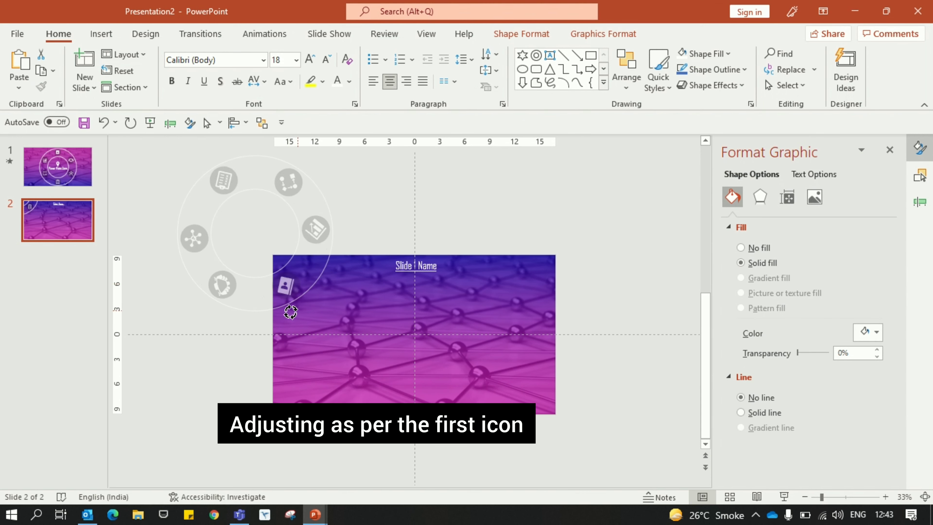
drag(181, 195, 312, 297)
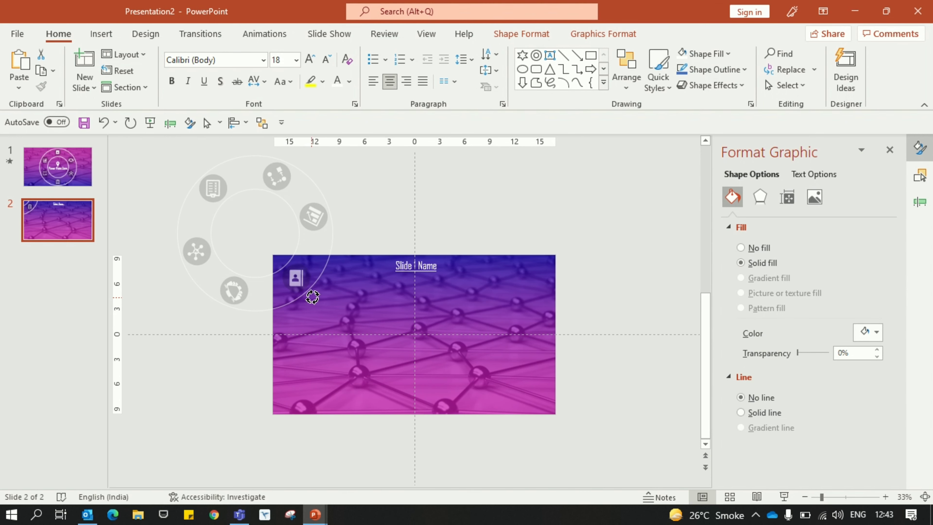
click(455, 234)
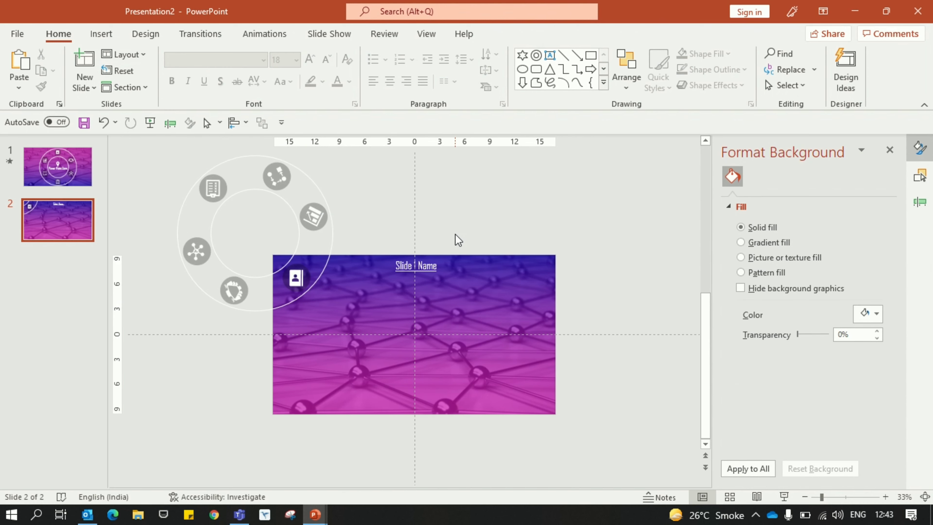
scroll(455, 234, up, 3)
Step: Preview slide 2 as a slide show, then end it and return to slide 2
key(shift+F5)
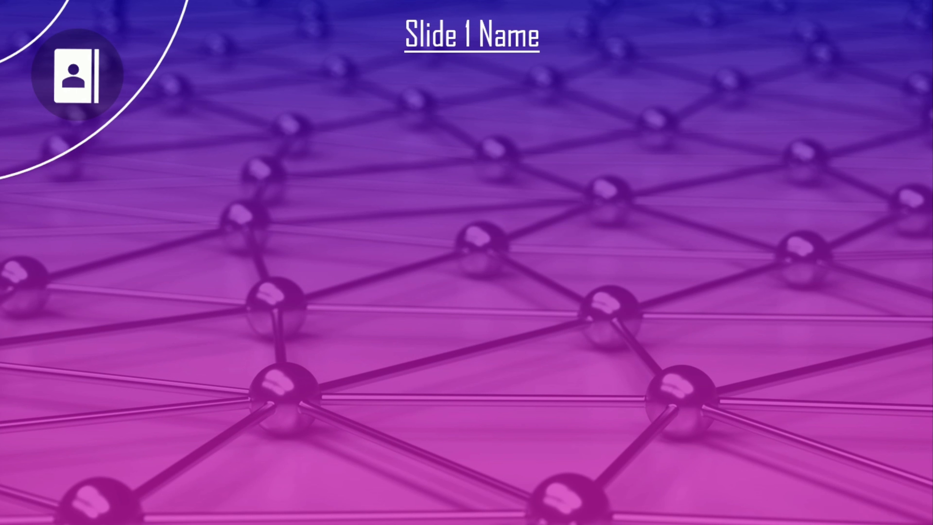
key(Right)
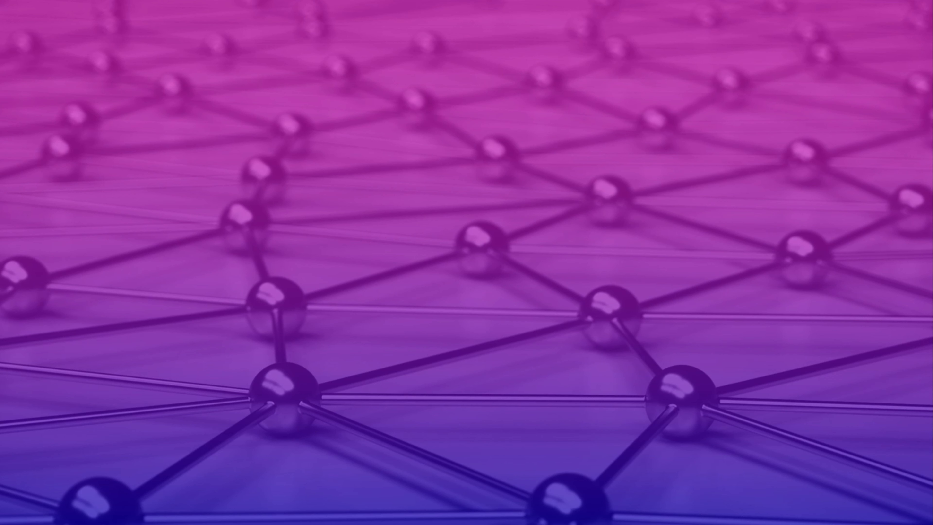
key(Escape)
click(68, 226)
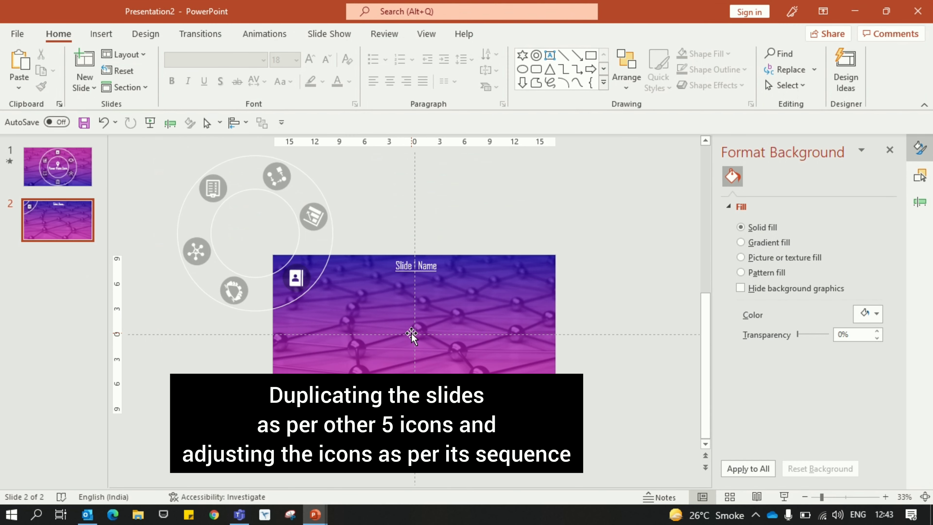
Step: Make several copies of slide 2 with Duplicate Slide and Ctrl+D
scroll(411, 333, down, 1)
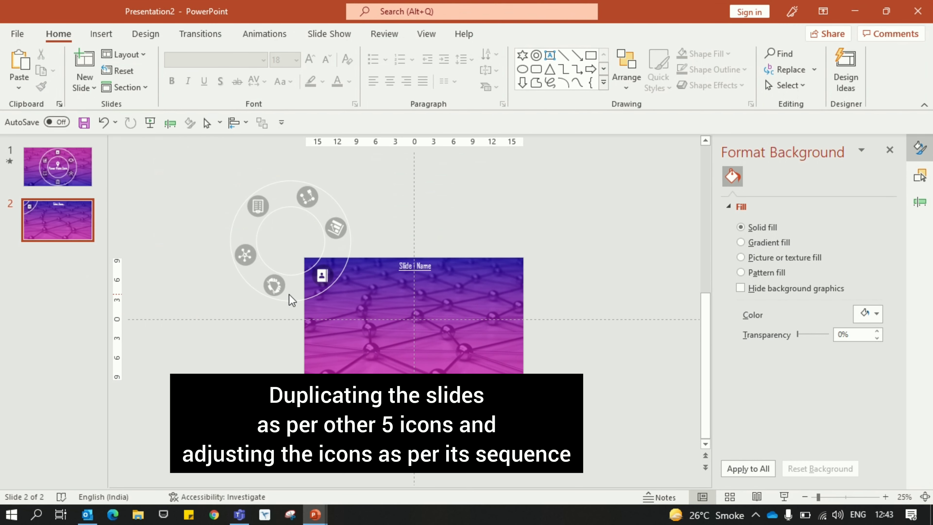
right_click(50, 227)
click(86, 308)
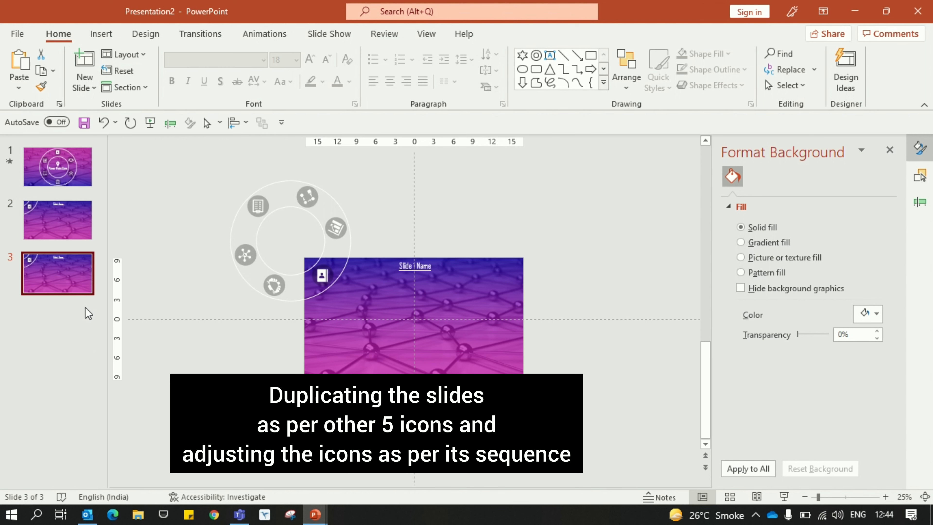
key(ctrl+d)
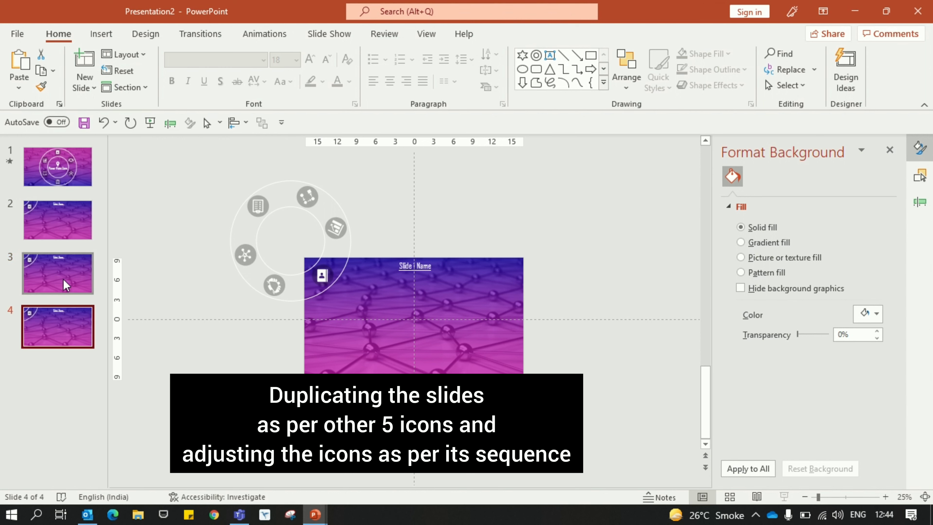
key(ctrl+d)
key(ctrl+d)
key(ctrl+d)
Step: Rotate slide 3's icon ring so the next icon reaches the top-left corner
click(37, 208)
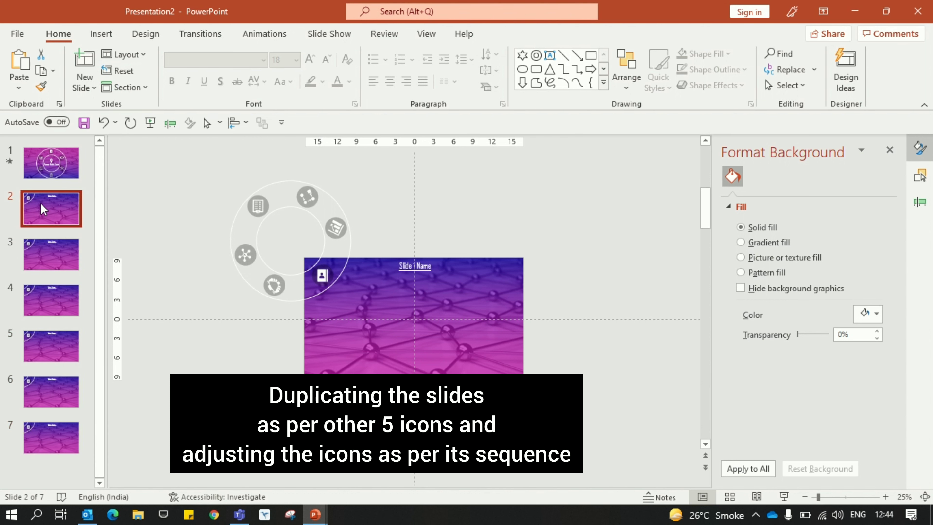
key(Down)
click(272, 309)
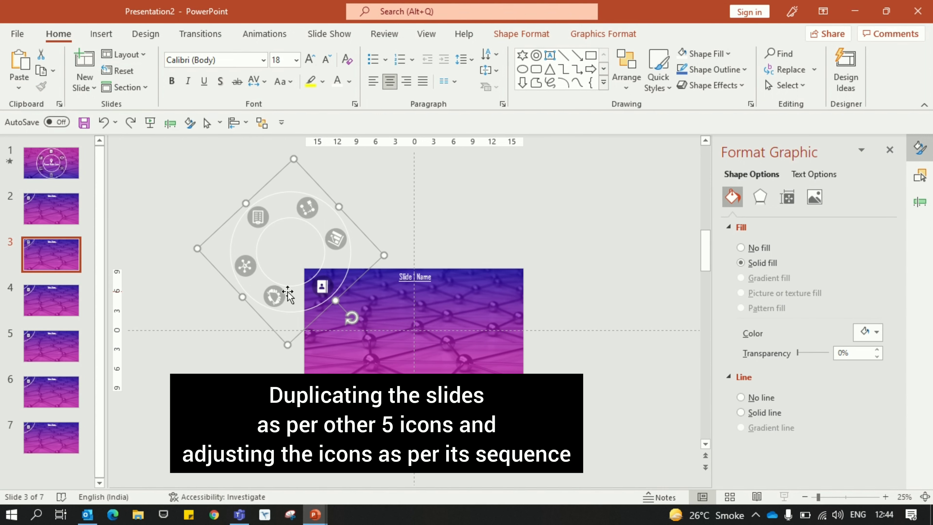
mouse_move(352, 318)
mouse_down()
mouse_move(380, 217)
mouse_move(370, 242)
mouse_up()
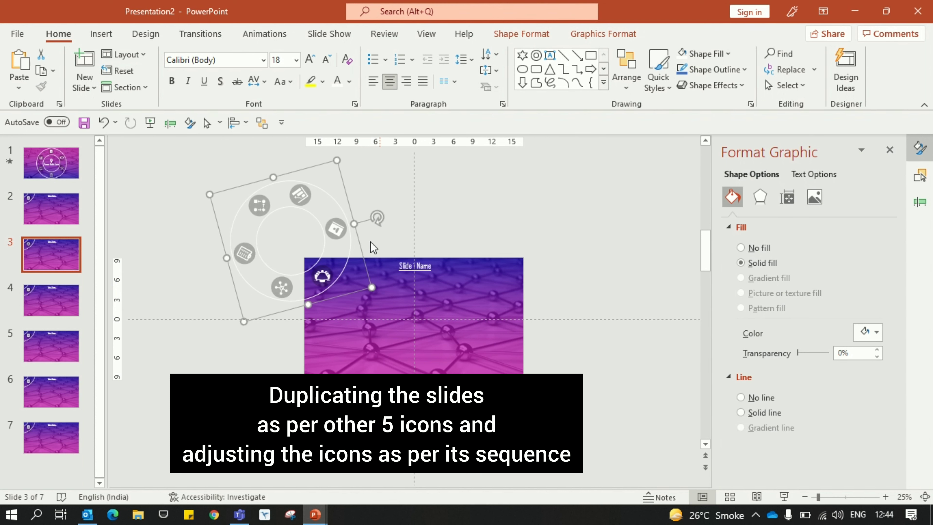
ctrl+scroll(378, 246, up, 1)
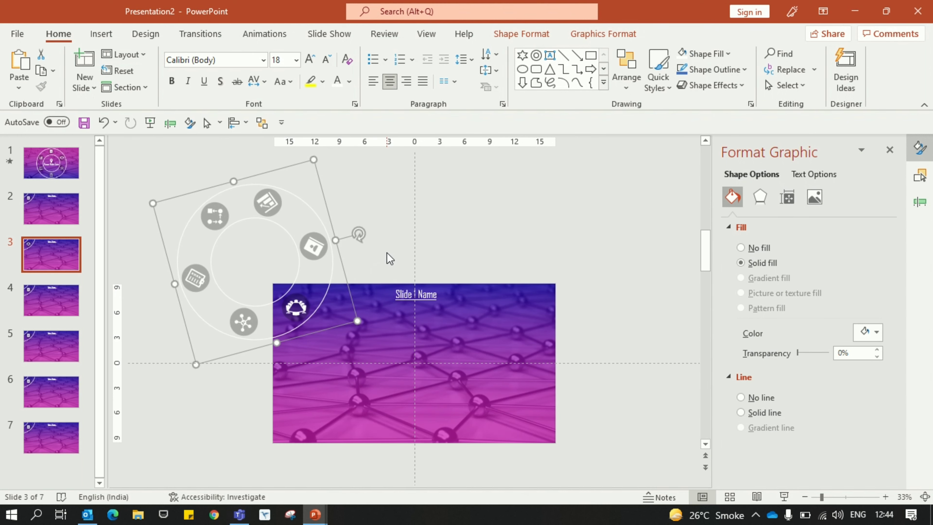
Step: Turn the icon rings on slides 4 and 5 to their next icons
key(Page_Down)
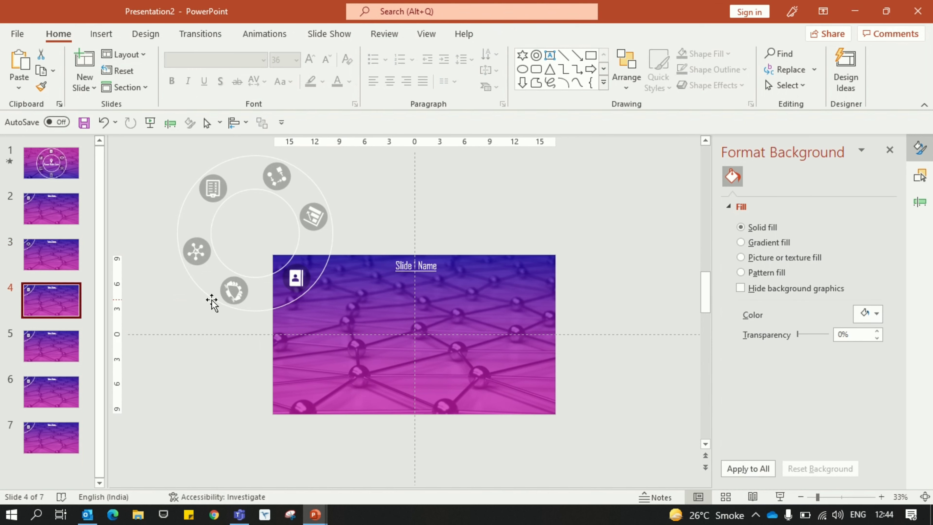
click(212, 301)
ctrl+scroll(314, 302, up, 2)
key(Tab)
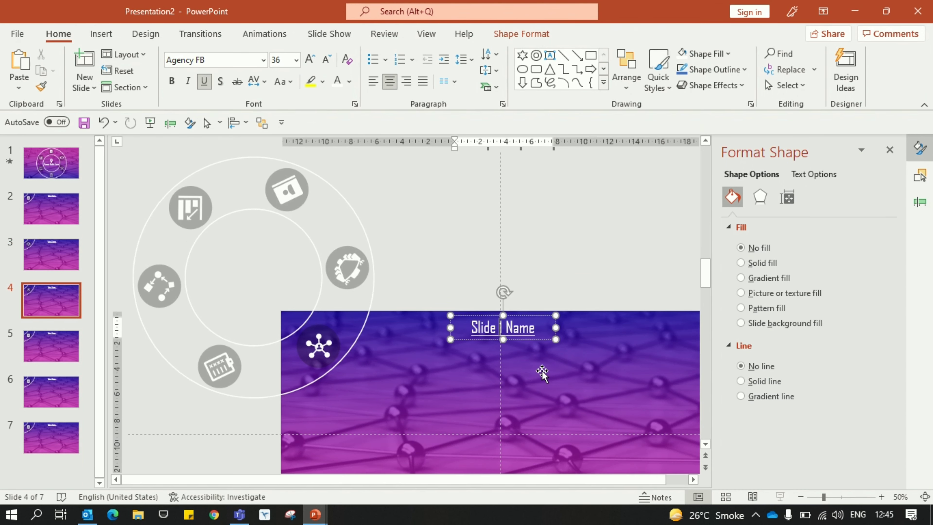
key(Page_Down)
click(331, 368)
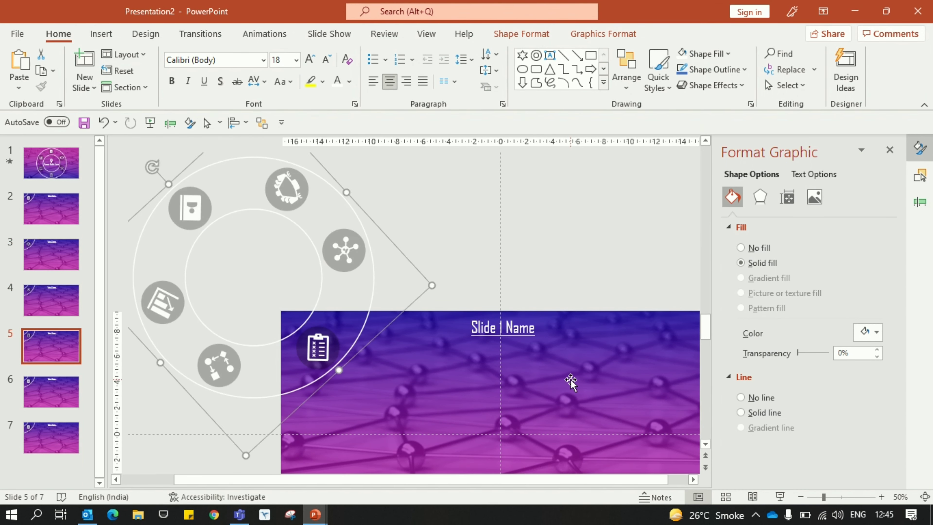
Step: Turn the icon rings on slides 6 and 7 to their next icons, then return to slide 2
key(Tab)
key(Page_Down)
click(353, 387)
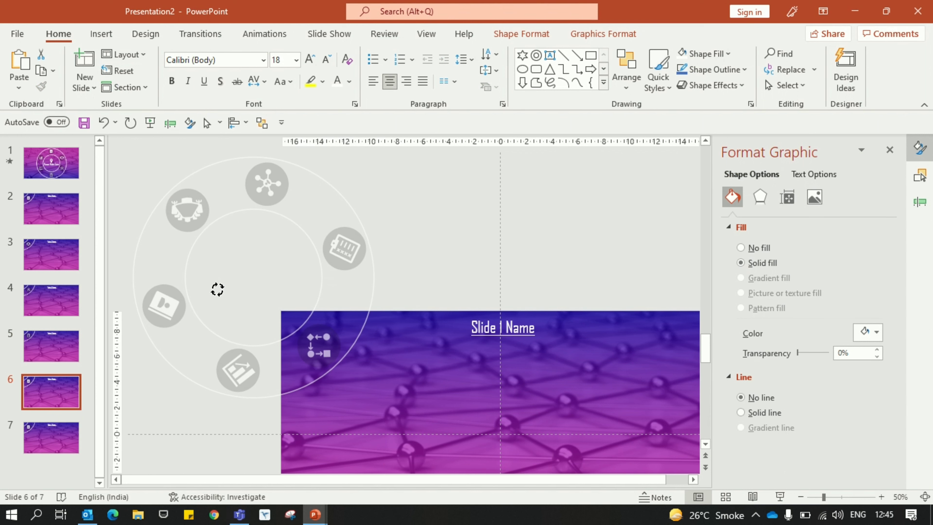
key(Tab)
key(Page_Down)
click(237, 338)
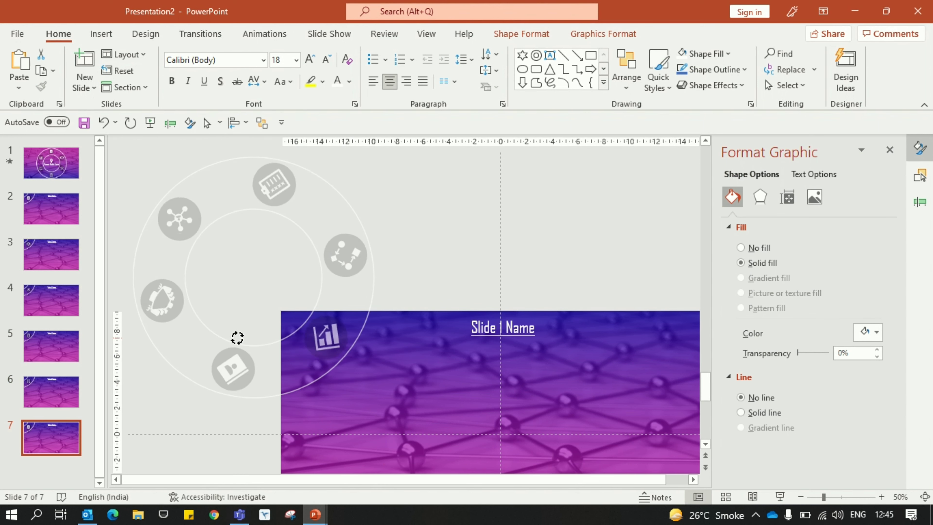
key(Tab)
click(163, 411)
scroll(164, 411, down, 2)
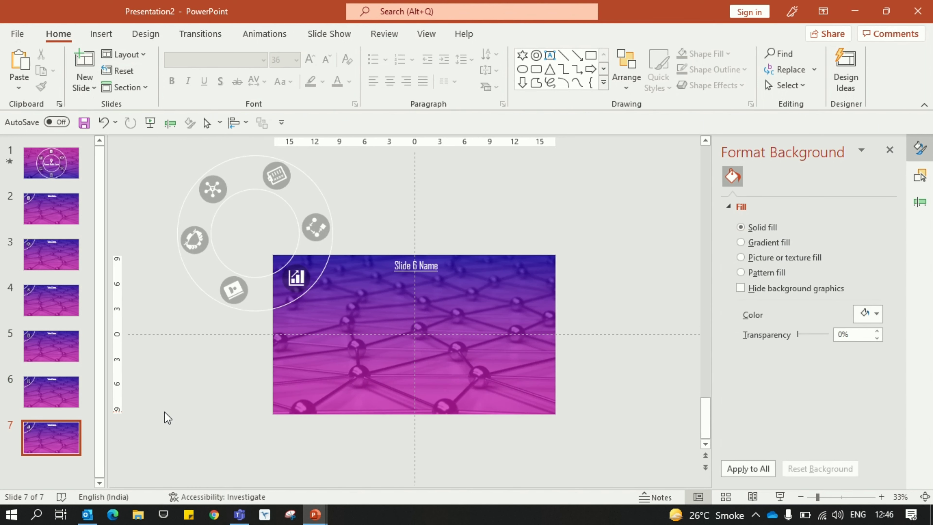
scroll(164, 411, down, 1)
click(51, 210)
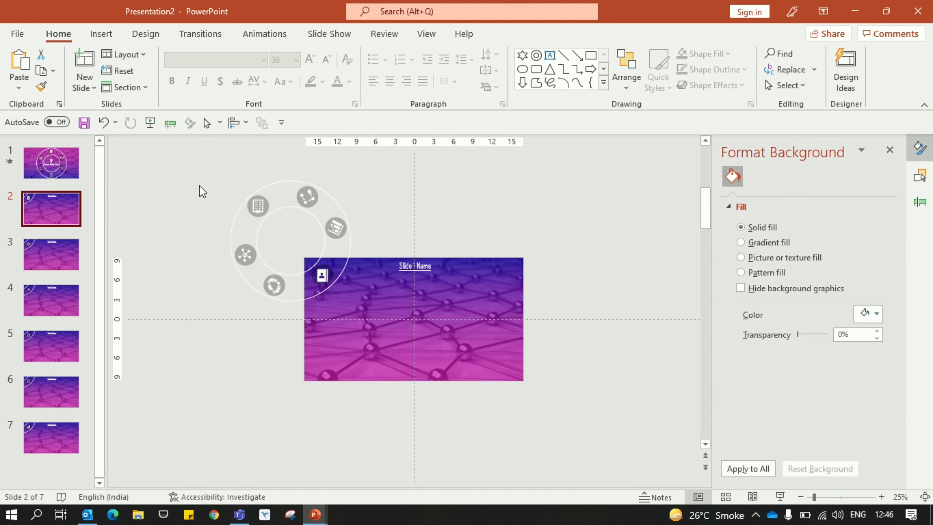
Step: Copy slide 1's whole icon ring and paste it onto slide 2, shifted right
click(59, 177)
drag(337, 236, 491, 423)
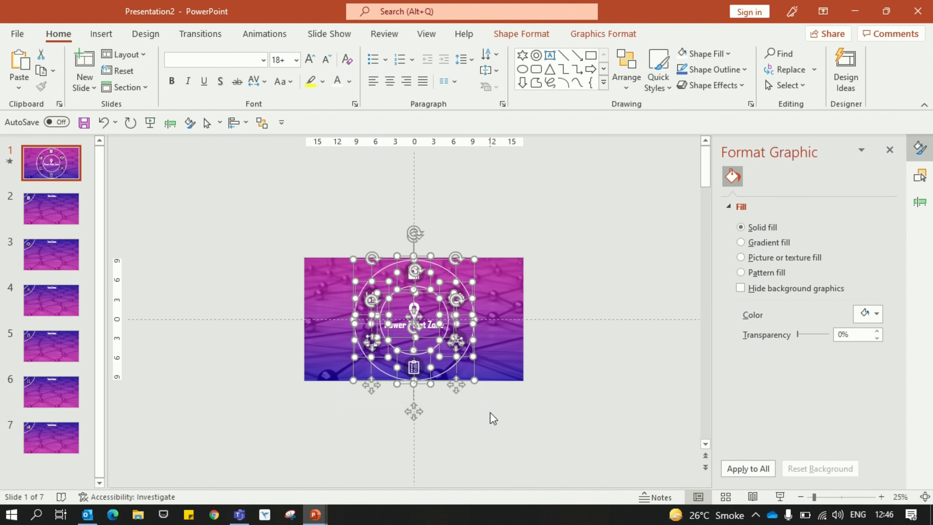
click(51, 217)
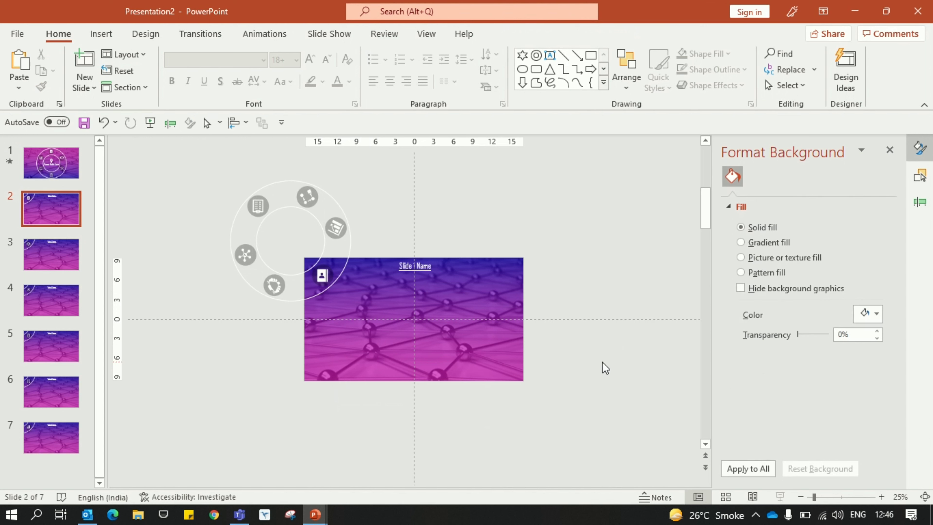
key(ctrl+v)
drag(424, 309, 477, 314)
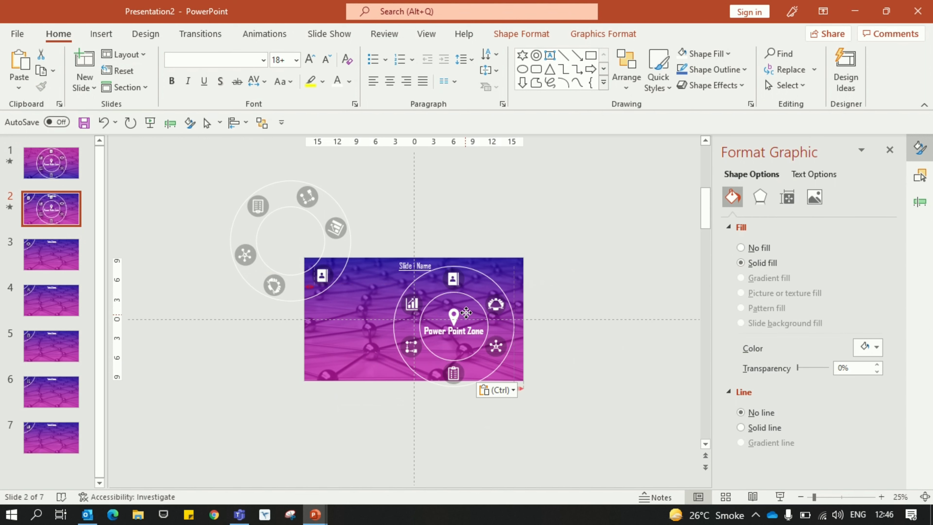
click(561, 369)
Step: Remove the centre label and outer circle, and drag the icons toward the right edge
click(467, 319)
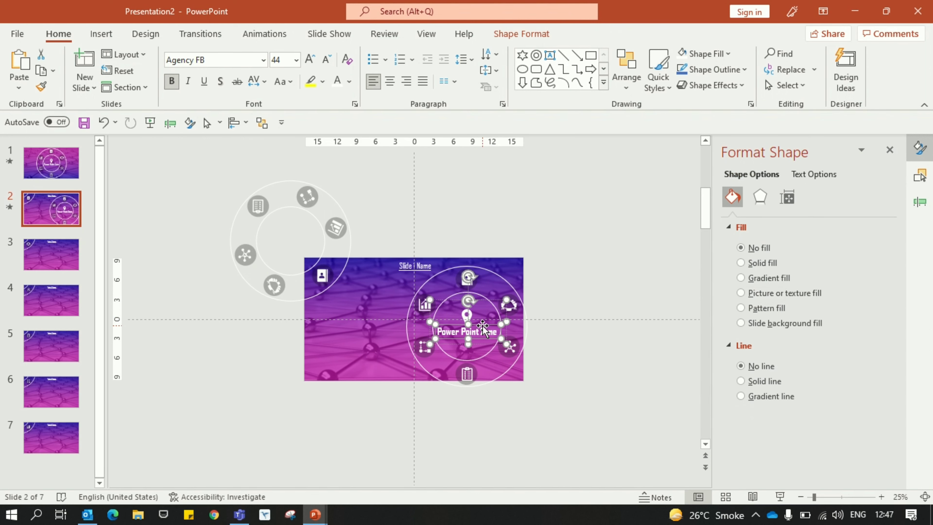
key(Escape)
click(467, 315)
ctrl+scroll(469, 318, up, 3)
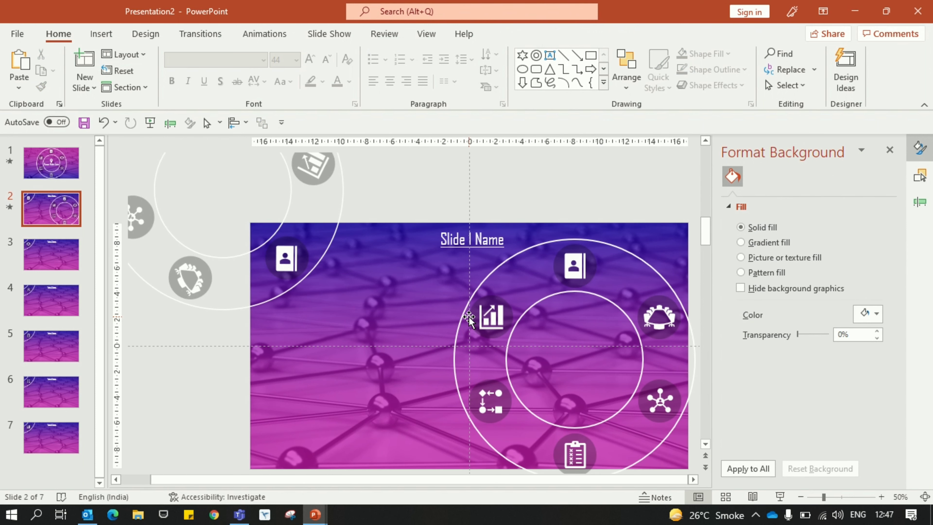
ctrl+scroll(469, 316, down, 3)
drag(472, 280, 512, 258)
drag(469, 372, 500, 373)
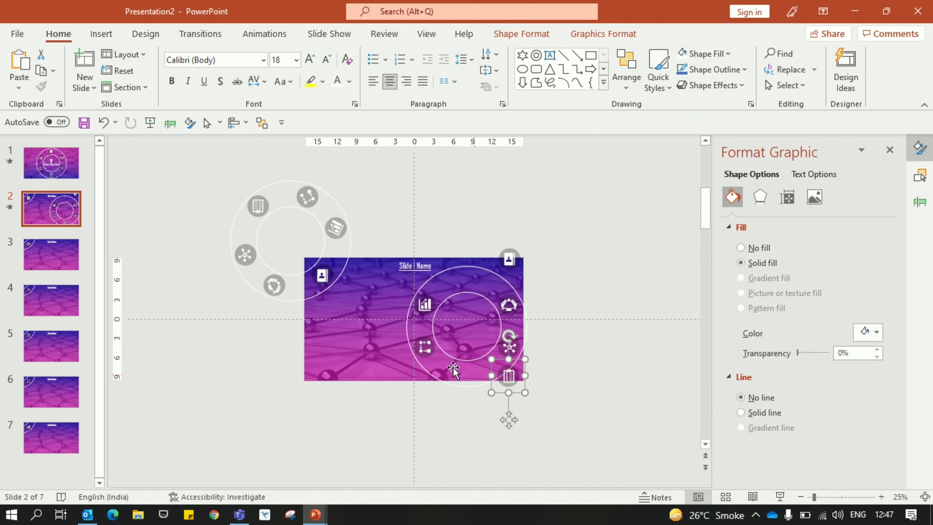
drag(430, 352, 505, 412)
drag(425, 304, 514, 440)
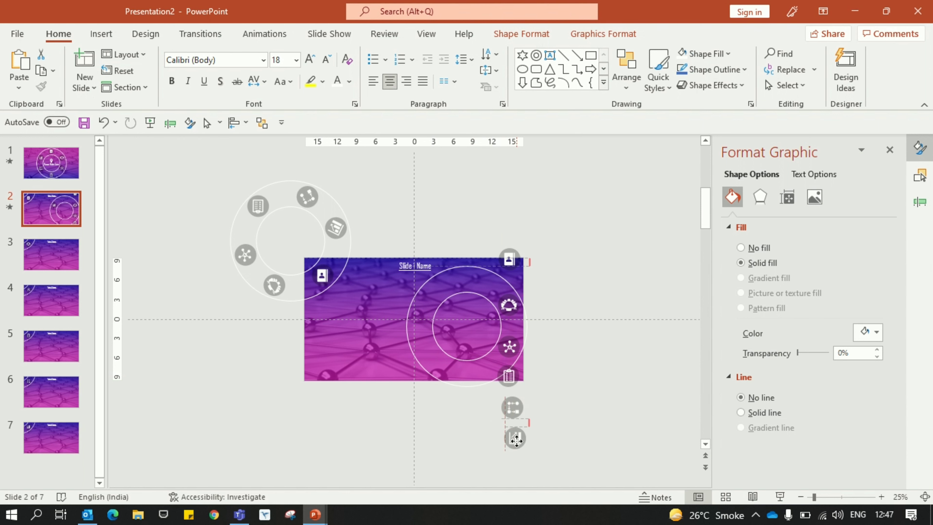
click(433, 368)
key(Delete)
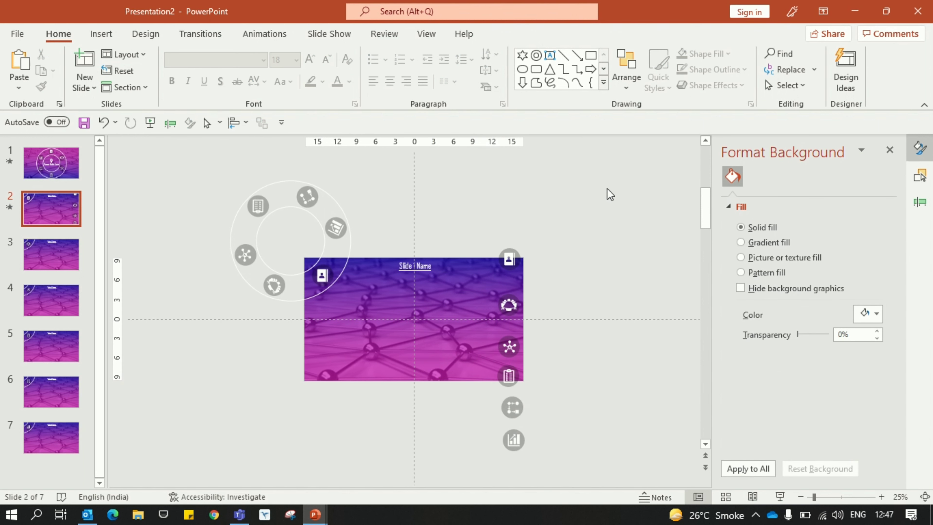
Step: Align the icons in one column and distribute them vertically
drag(610, 194, 506, 475)
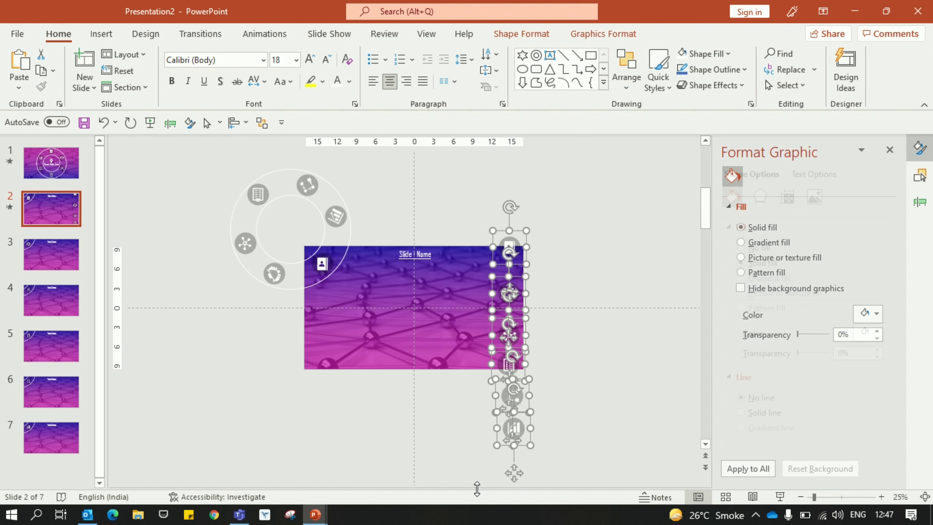
click(519, 37)
click(779, 59)
click(804, 76)
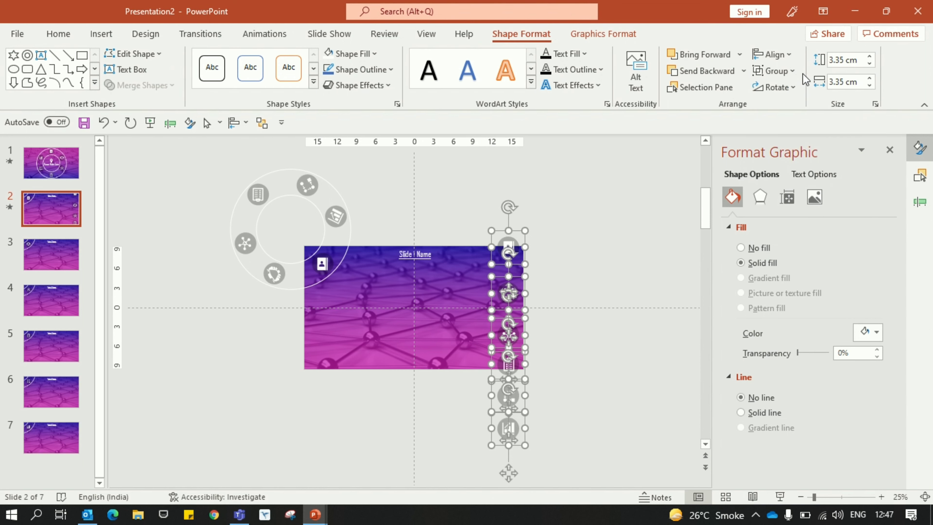
click(786, 57)
click(785, 206)
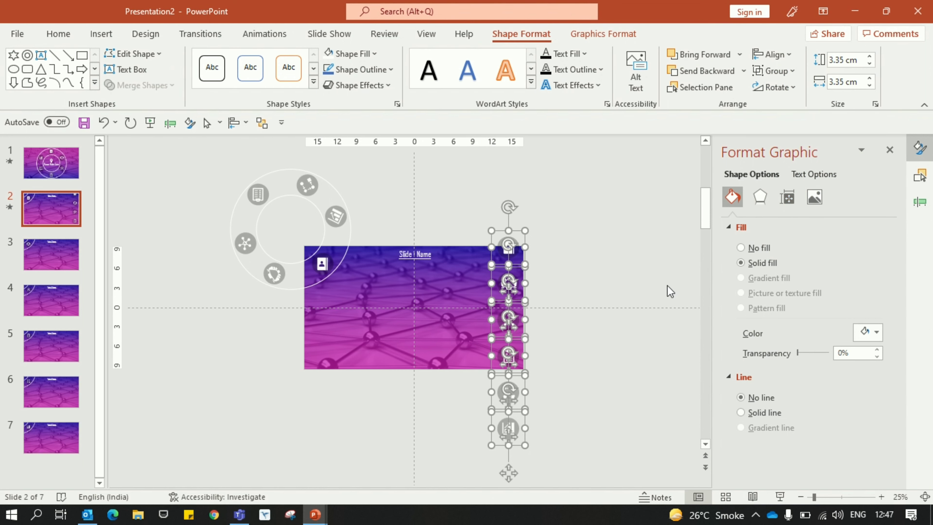
click(579, 388)
Step: Group the icons, shrink the column, and position it along the slide's right edge
drag(579, 196, 473, 476)
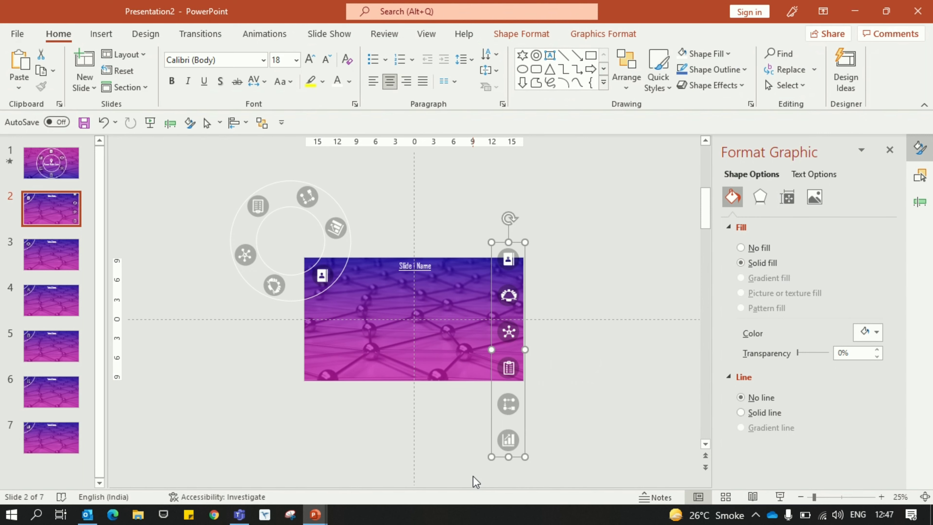
right_click(507, 364)
mouse_move(543, 189)
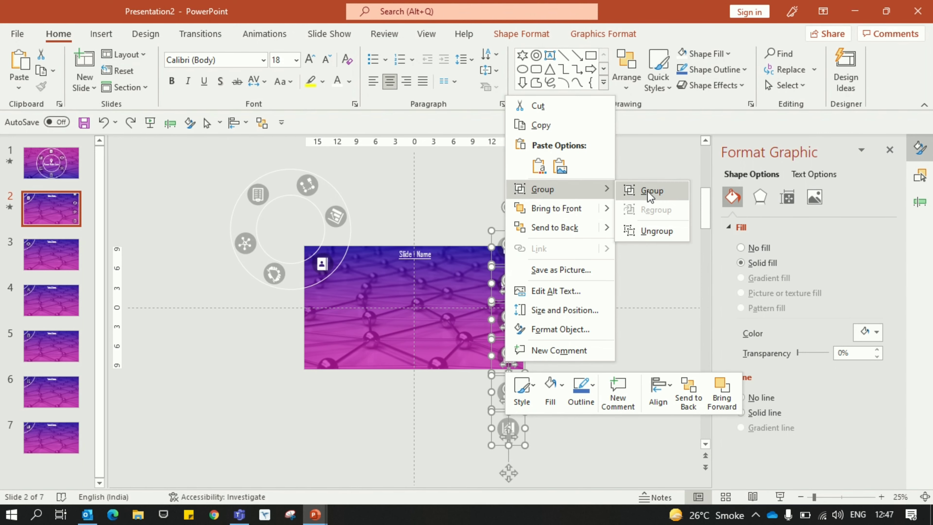
click(652, 190)
drag(516, 288, 519, 294)
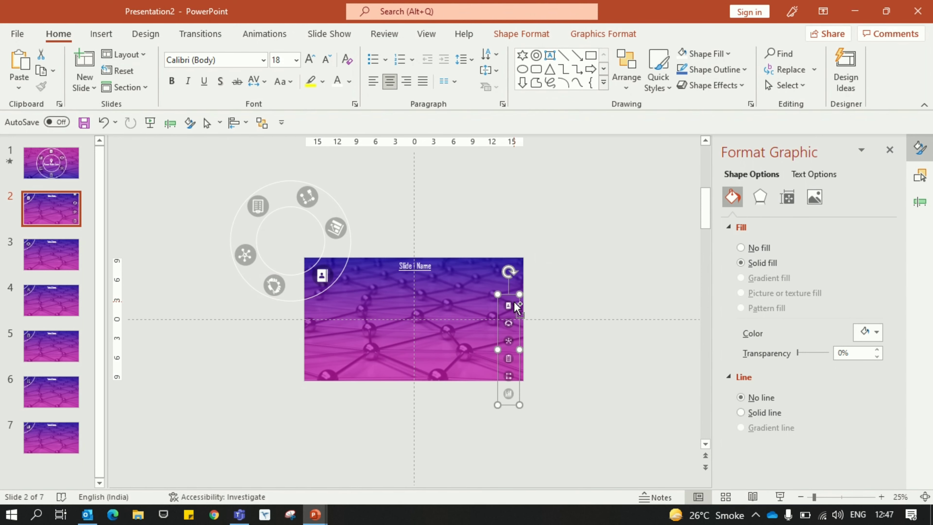
scroll(544, 379, up, 2)
scroll(545, 377, down, 1)
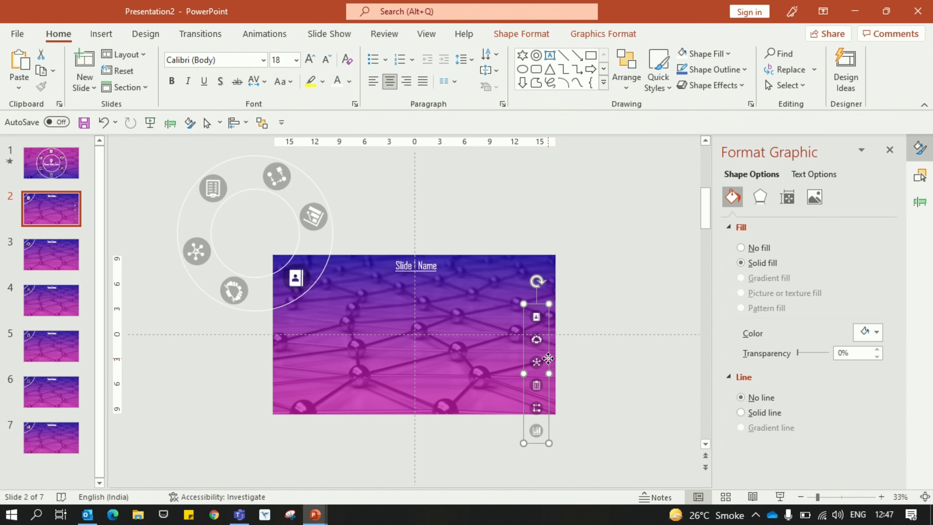
drag(548, 358, 554, 325)
scroll(557, 330, up, 3)
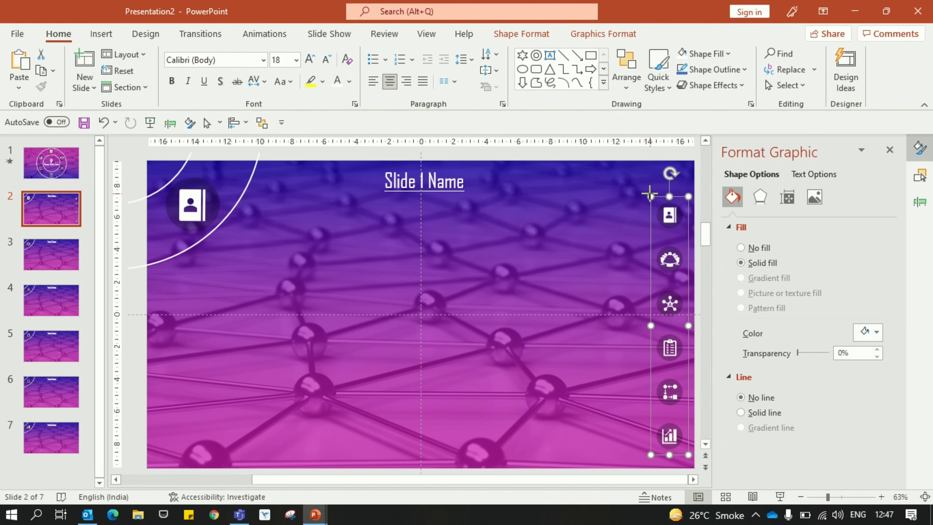
drag(649, 195, 657, 207)
scroll(661, 209, down, 2)
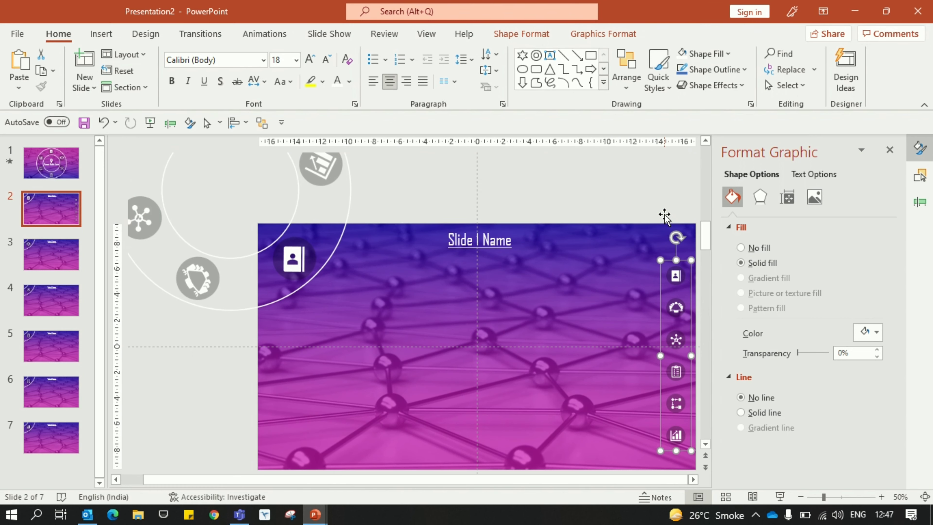
key(ctrl+Right)
key(ctrl+Right)
key(ctrl+Right)
key(ctrl+Right)
key(ctrl+Right)
key(ctrl+Right)
key(ctrl+Right)
key(ctrl+Right)
key(ctrl+Right)
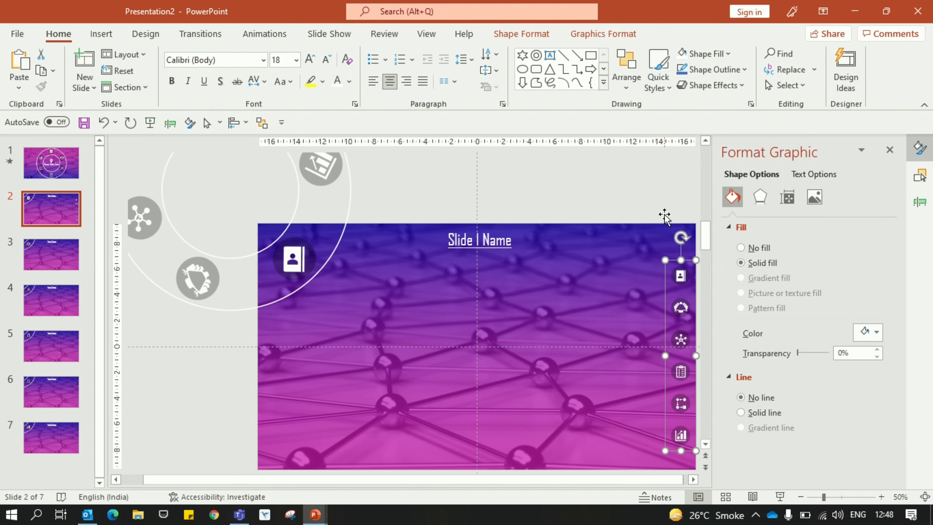
key(ctrl+Right)
key(ctrl+Right)
key(ctrl+Right)
click(612, 201)
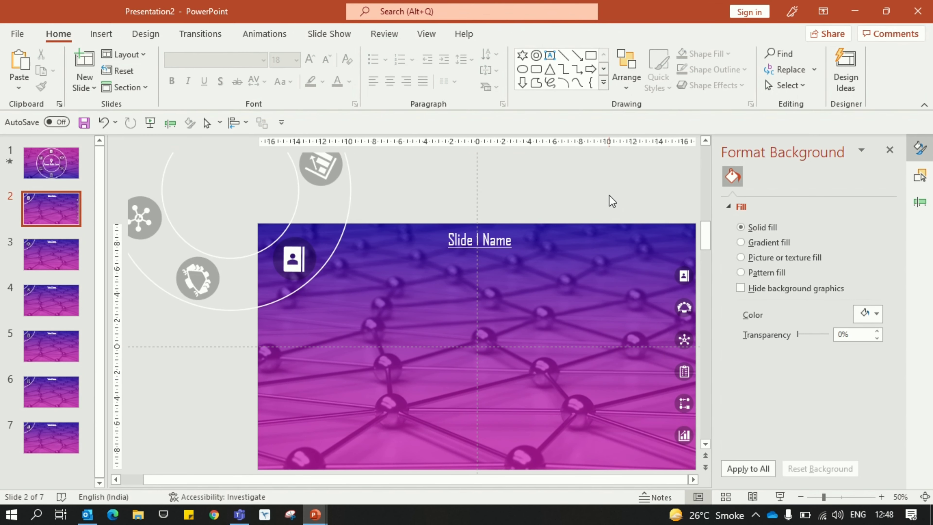
Step: Ungroup the column into separate icons and preview slide 2 in a slide show
click(690, 330)
right_click(685, 313)
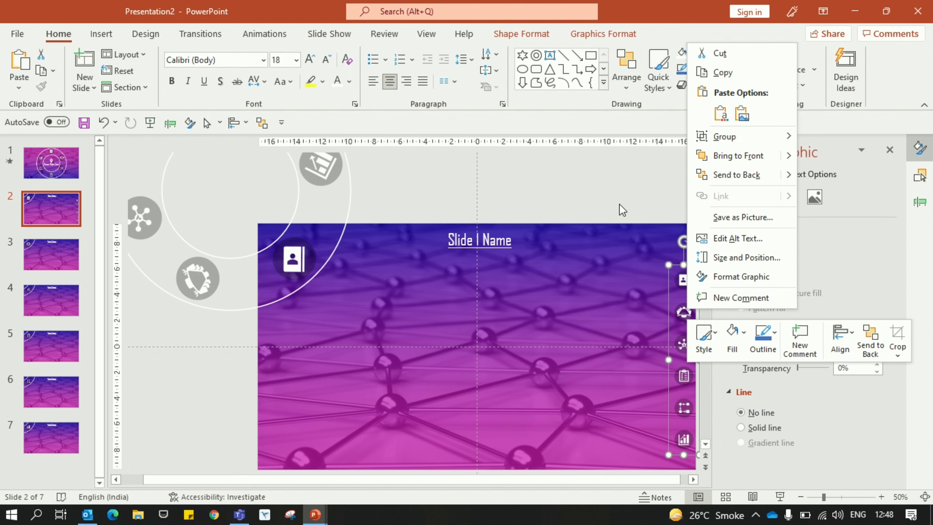
key(Escape)
right_click(682, 308)
mouse_move(735, 131)
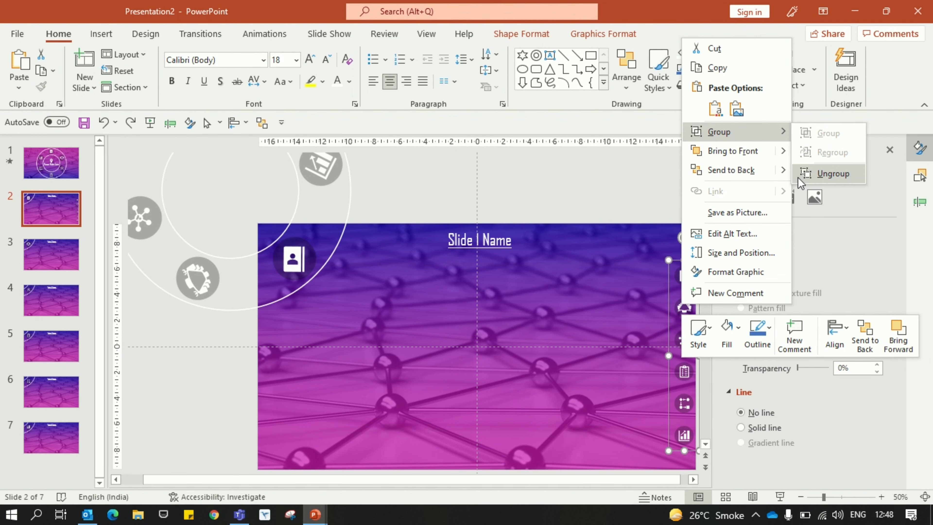
click(801, 176)
click(657, 180)
scroll(697, 355, down, 2)
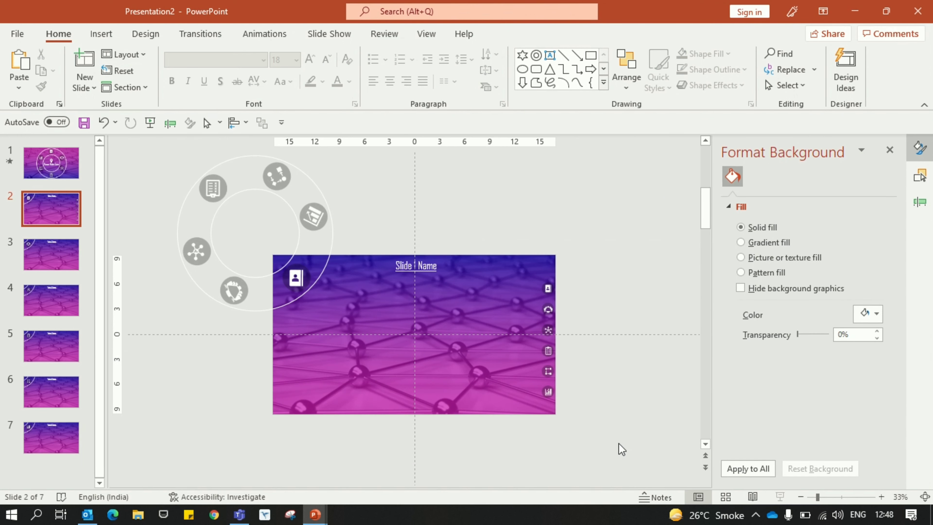
key(shift+F5)
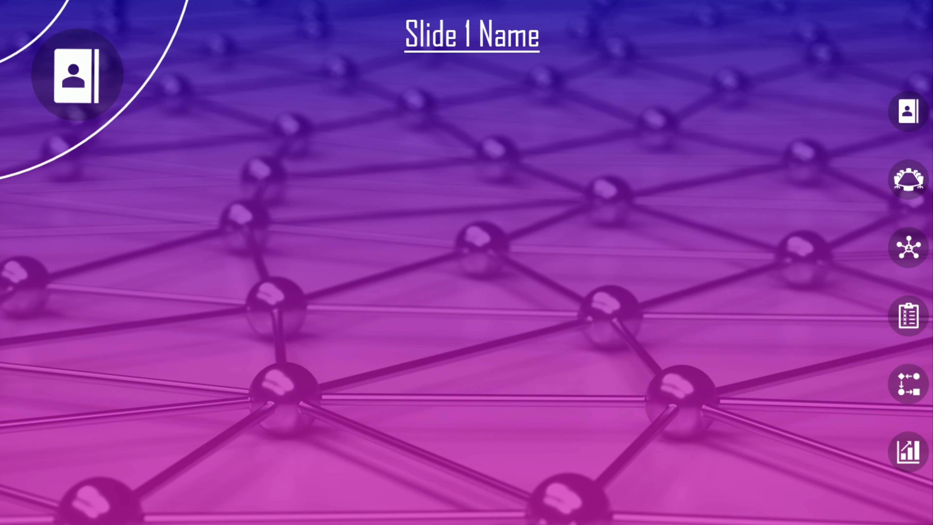
key(Escape)
ctrl+scroll(573, 369, up, 2)
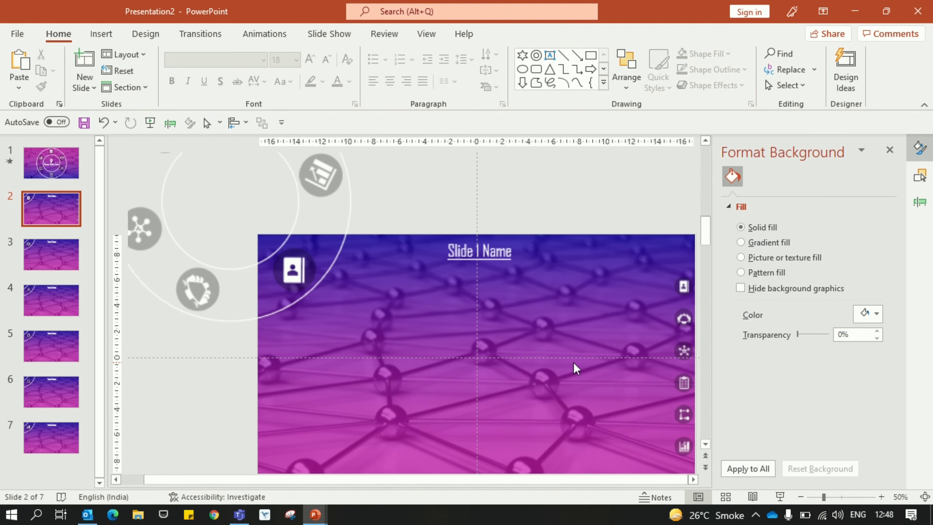
Step: Check the slide's object list and select the six right-side icons
click(890, 150)
click(890, 149)
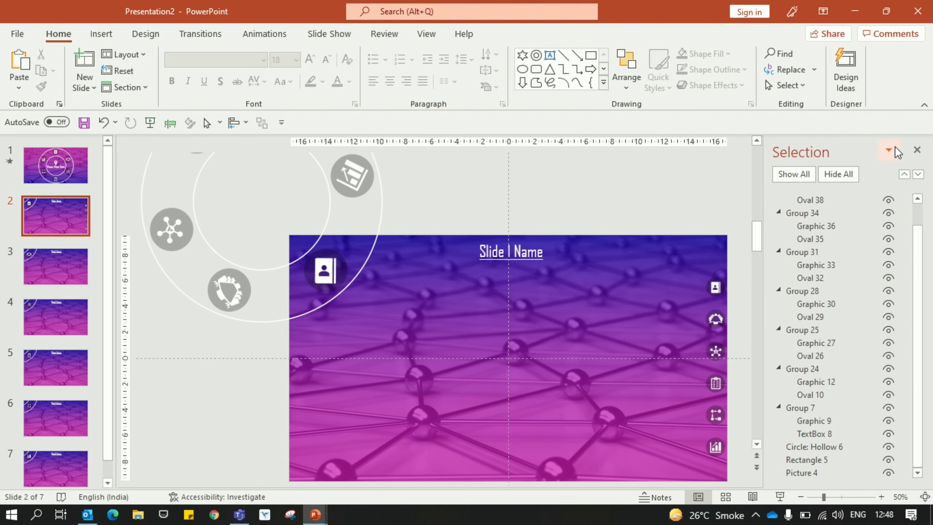
click(916, 151)
click(749, 289)
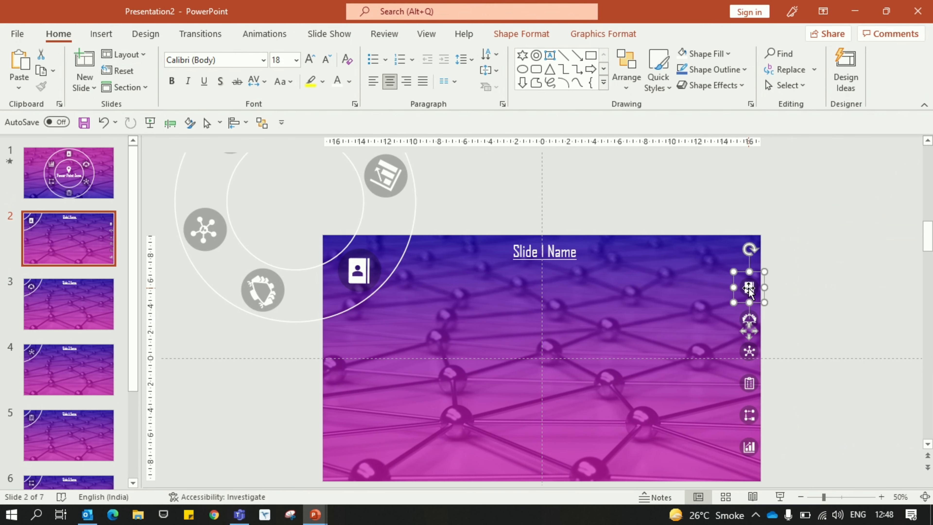
right_click(749, 289)
click(827, 302)
click(778, 328)
drag(830, 234, 701, 486)
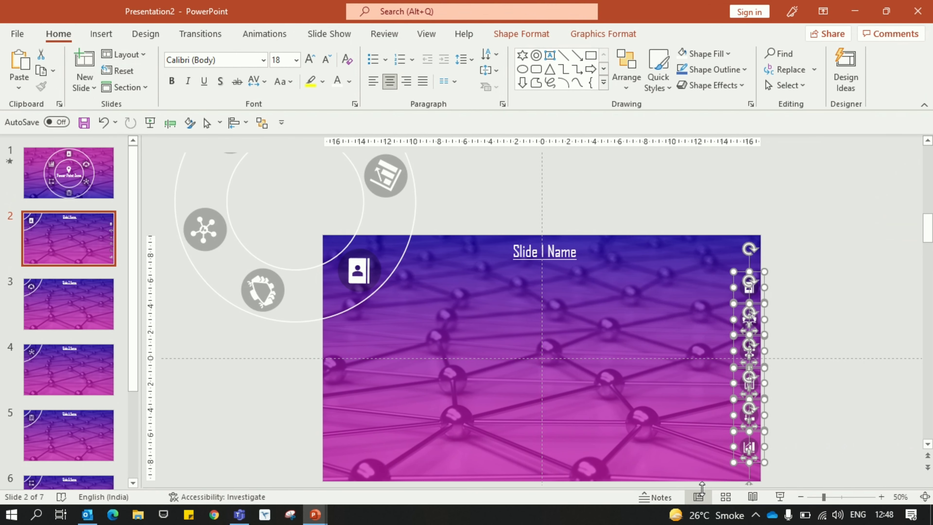
right_click(750, 289)
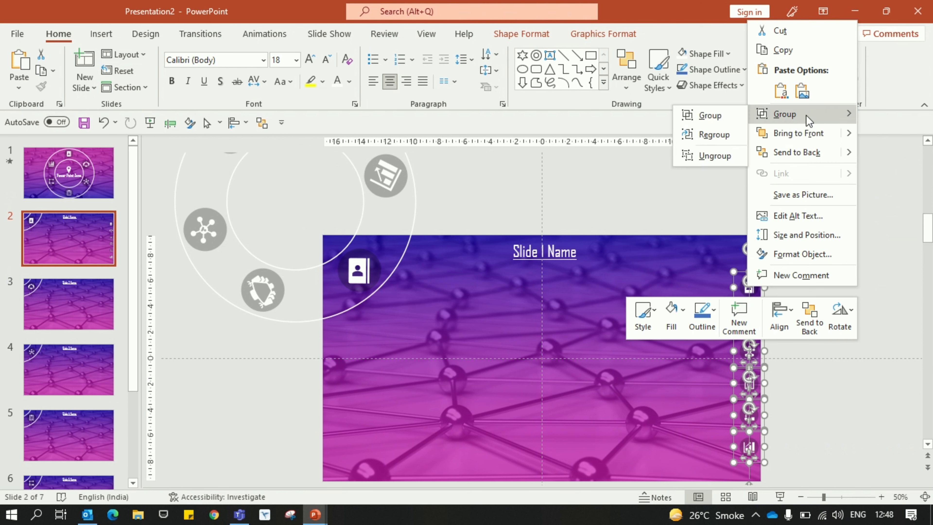
click(710, 160)
Step: Link the top icon to slide 2, then the next icon and chart icon to their matching slides
click(750, 289)
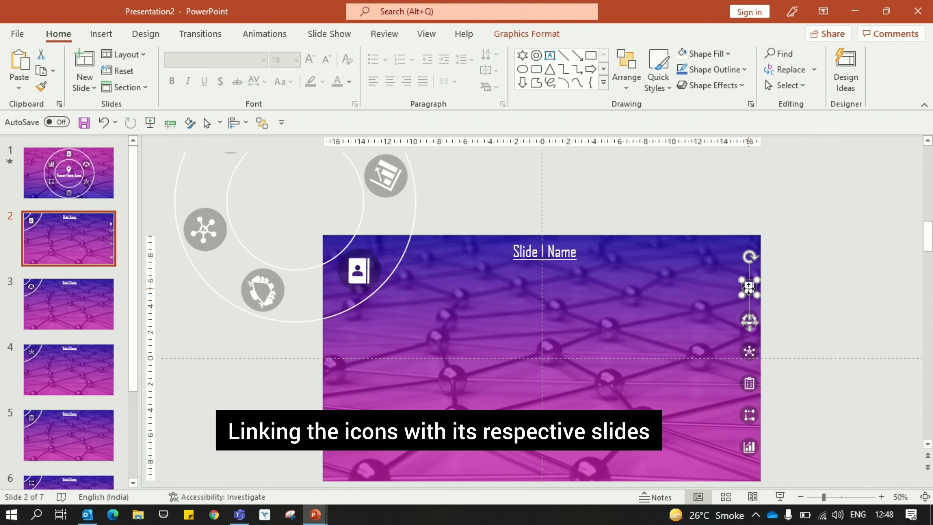
right_click(749, 289)
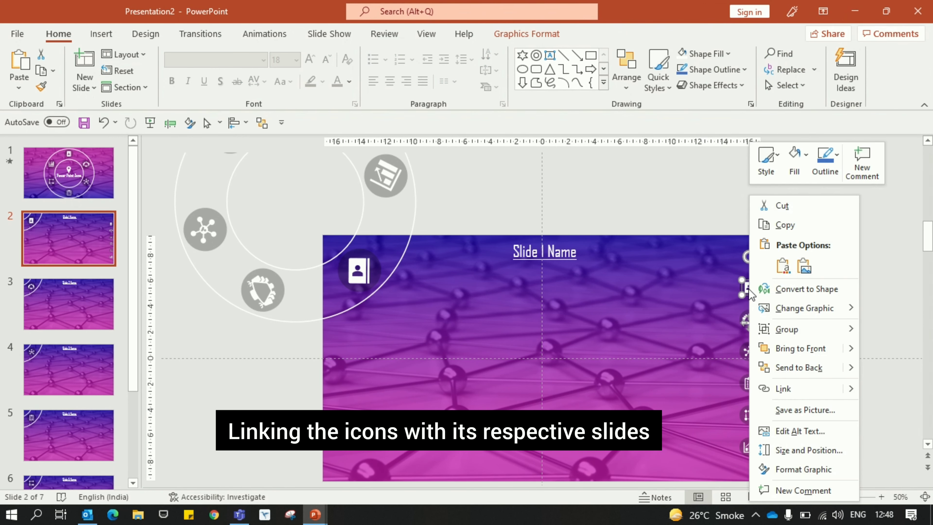
click(785, 393)
double_click(367, 255)
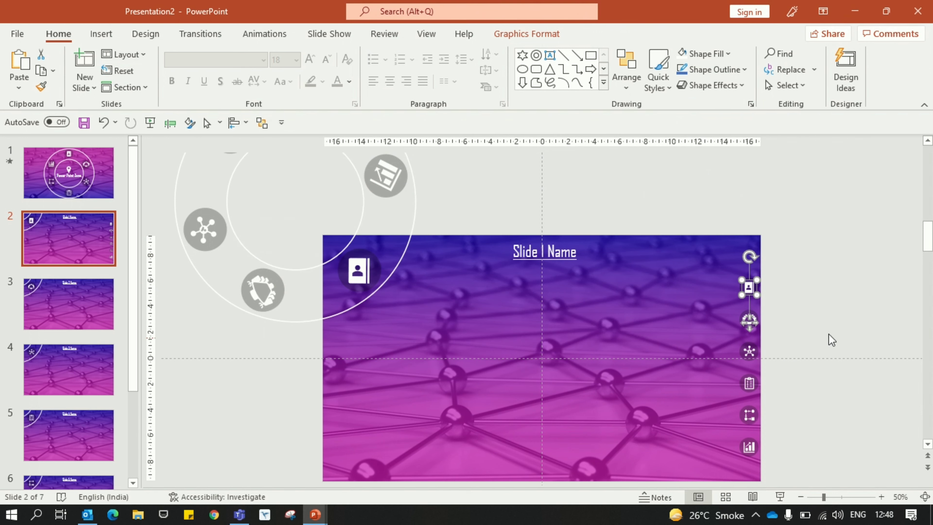
right_click(747, 319)
click(784, 205)
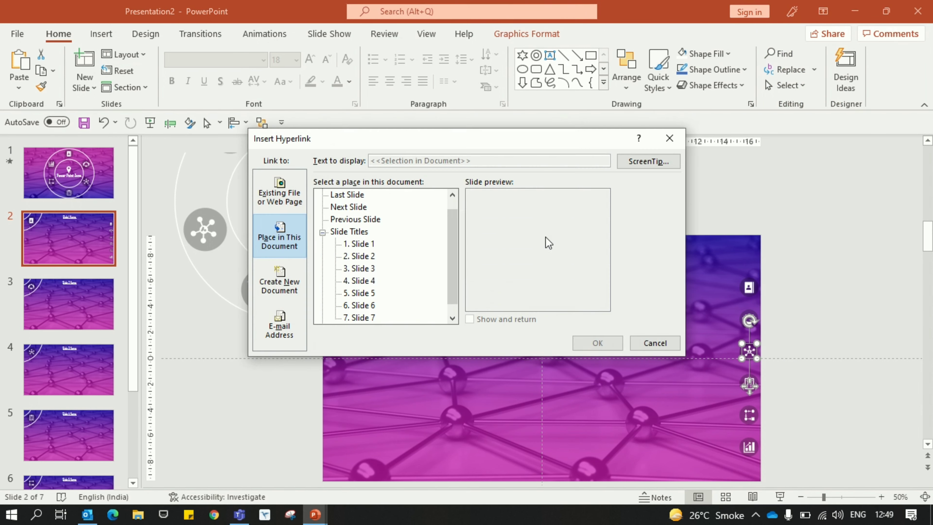
double_click(364, 294)
right_click(750, 446)
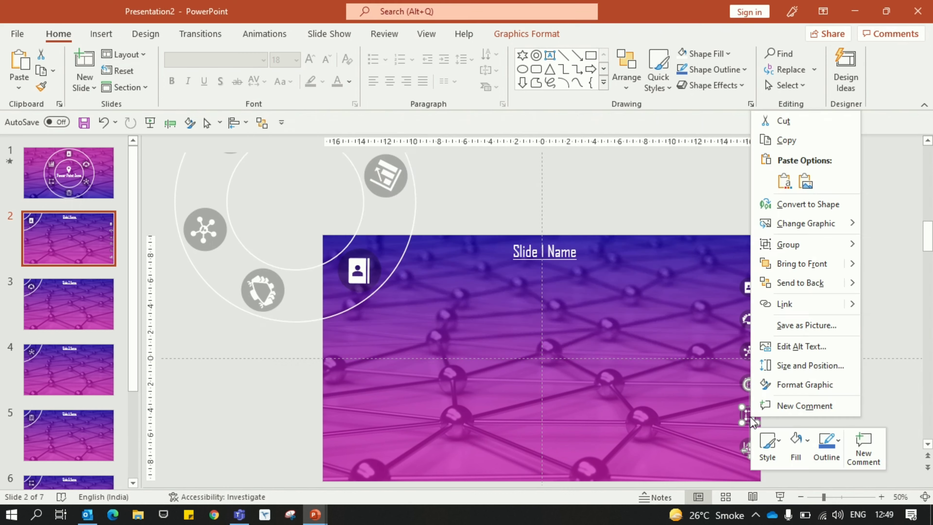
click(779, 304)
double_click(361, 317)
Step: Test the flowchart icon's link in a slide show from the current slide
click(819, 298)
scroll(818, 299, down, 3)
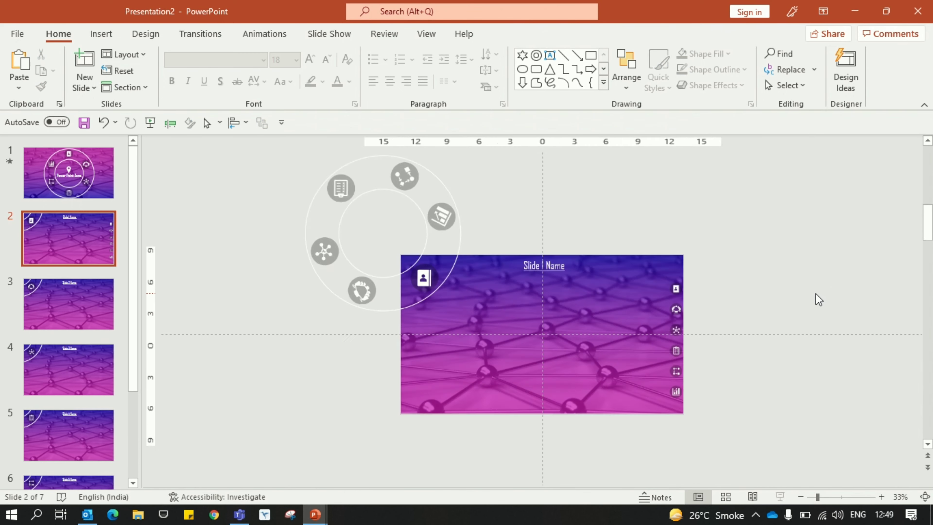
drag(693, 255, 617, 400)
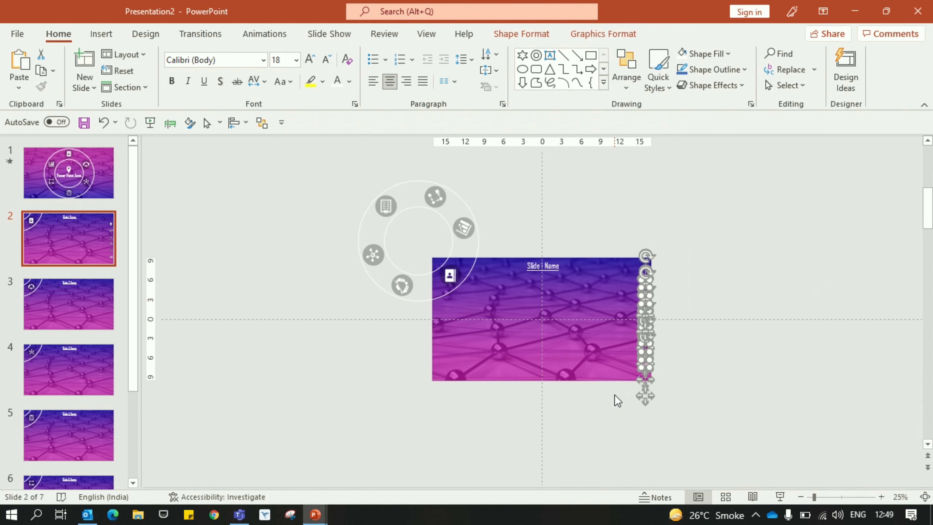
click(618, 401)
key(shift+F5)
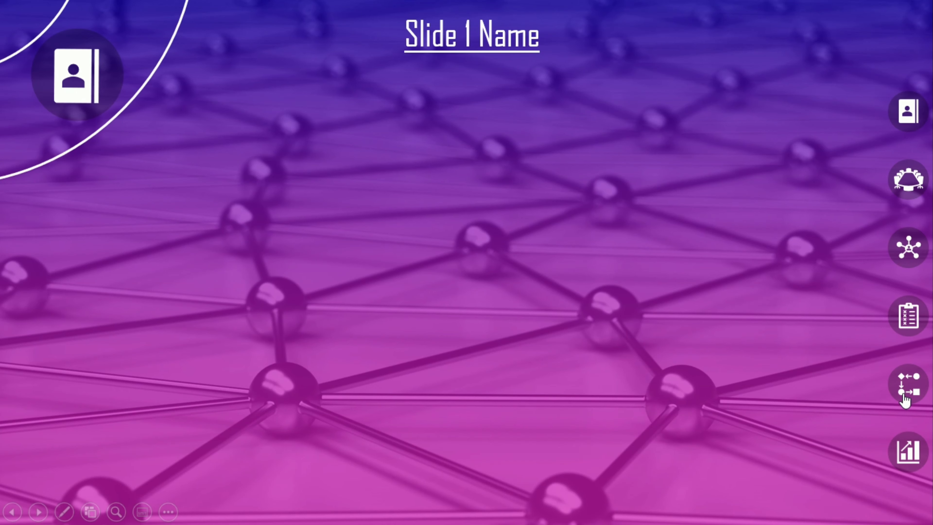
click(904, 400)
key(Escape)
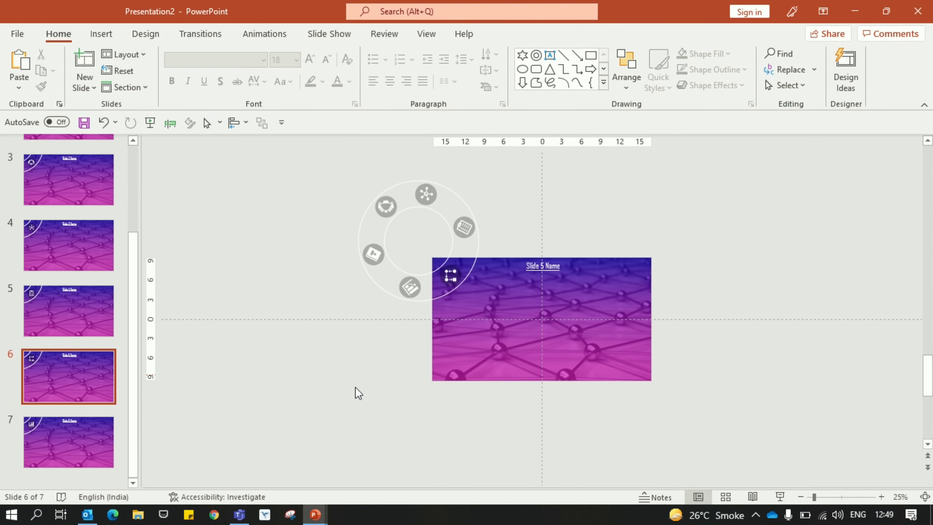
Step: Paste slide 2's linked icon column onto slides 3, 4, 5, 6 and 7
key(Home)
click(85, 250)
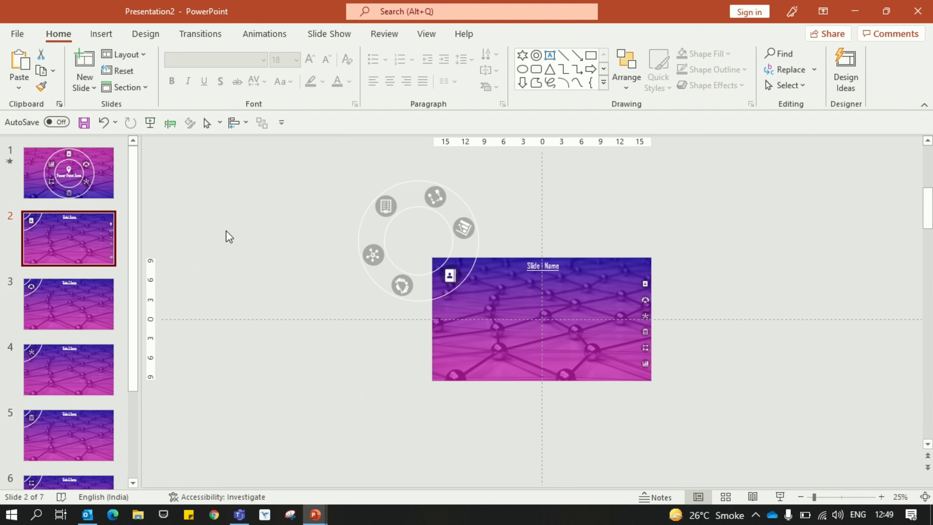
drag(718, 260, 617, 384)
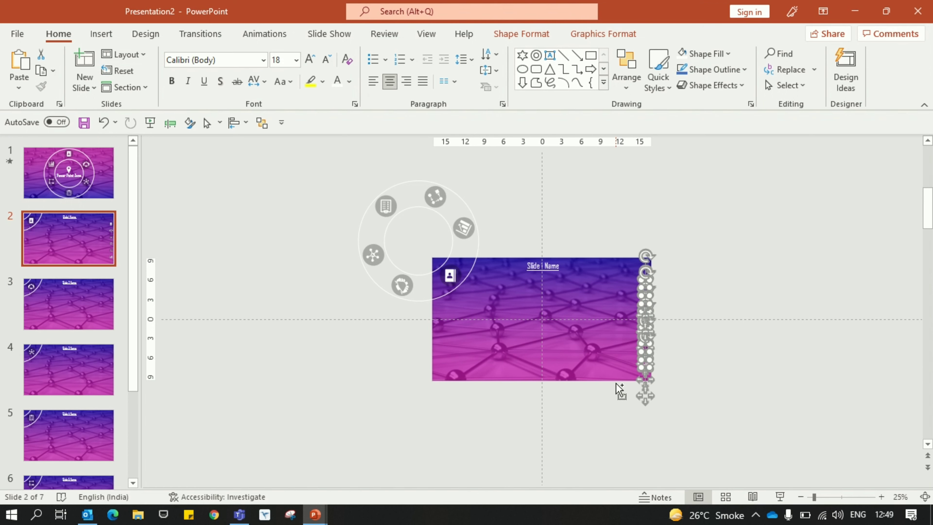
click(60, 307)
key(ctrl+v)
click(63, 364)
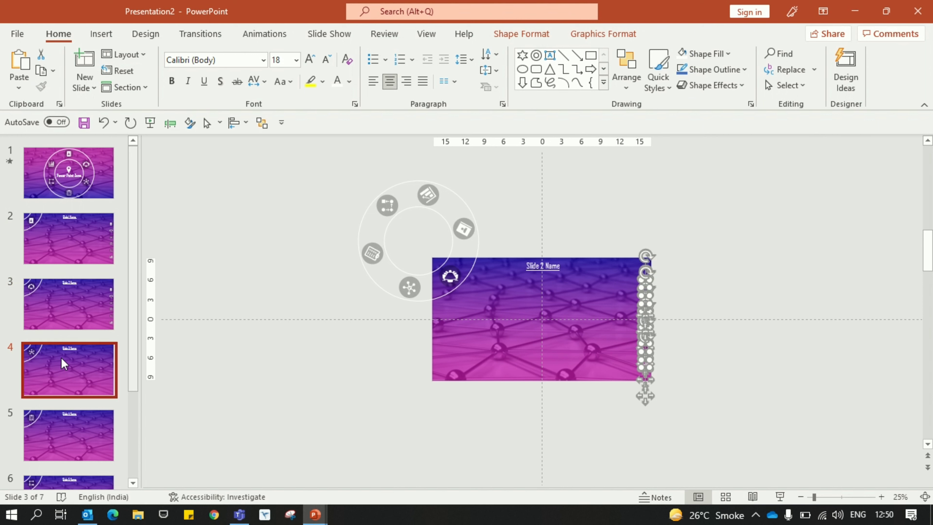
key(ctrl+v)
click(68, 435)
key(ctrl+v)
scroll(73, 422, down, 2)
click(73, 378)
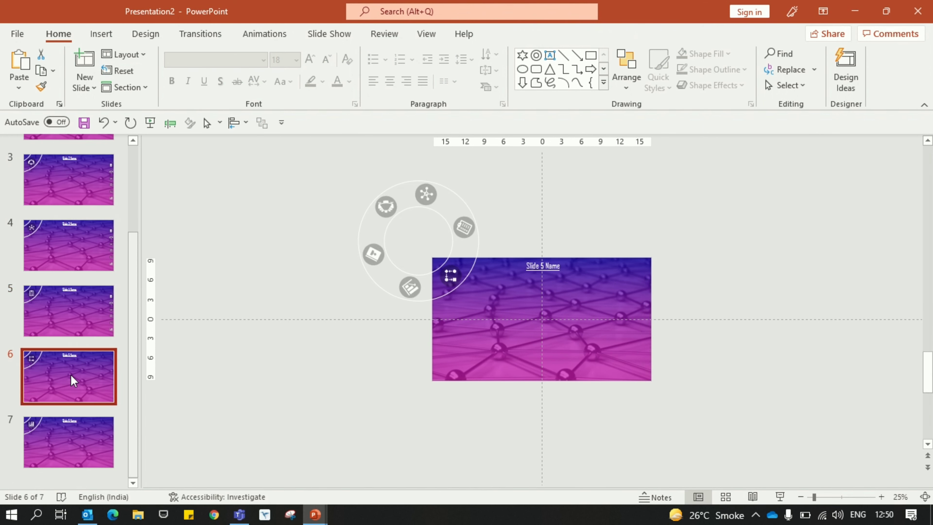
key(ctrl+v)
click(84, 446)
key(ctrl+v)
Step: Run the show from slide 2 and test the meeting-table, clipboard, chart and contact icon links
scroll(73, 294, up, 3)
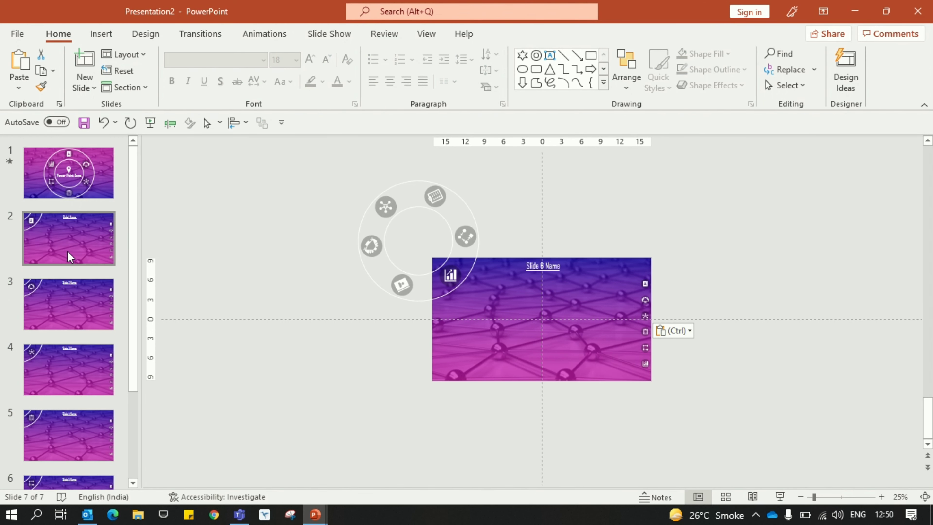
click(70, 258)
key(shift+F5)
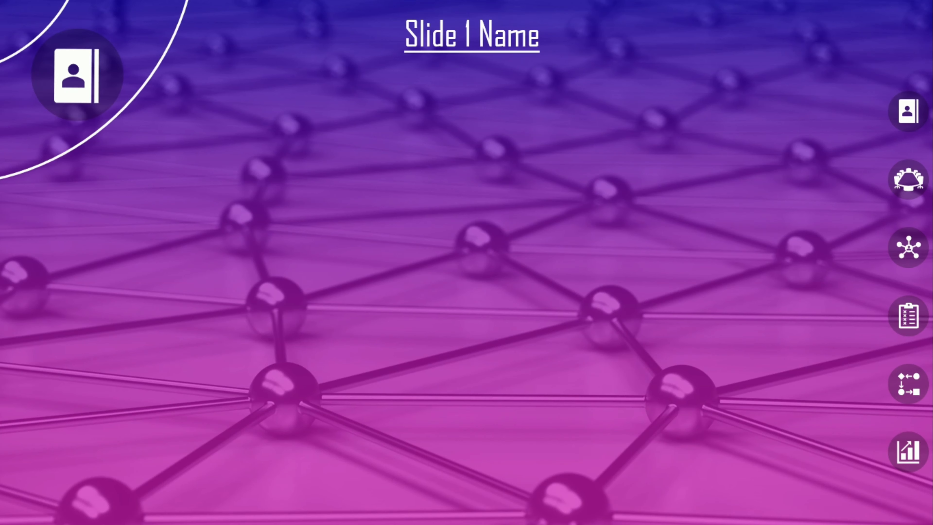
click(907, 182)
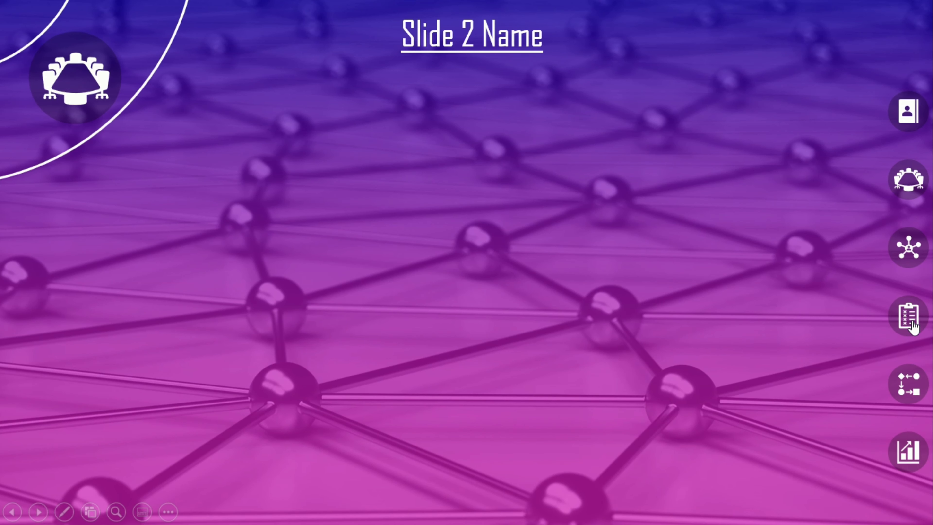
click(912, 326)
click(911, 453)
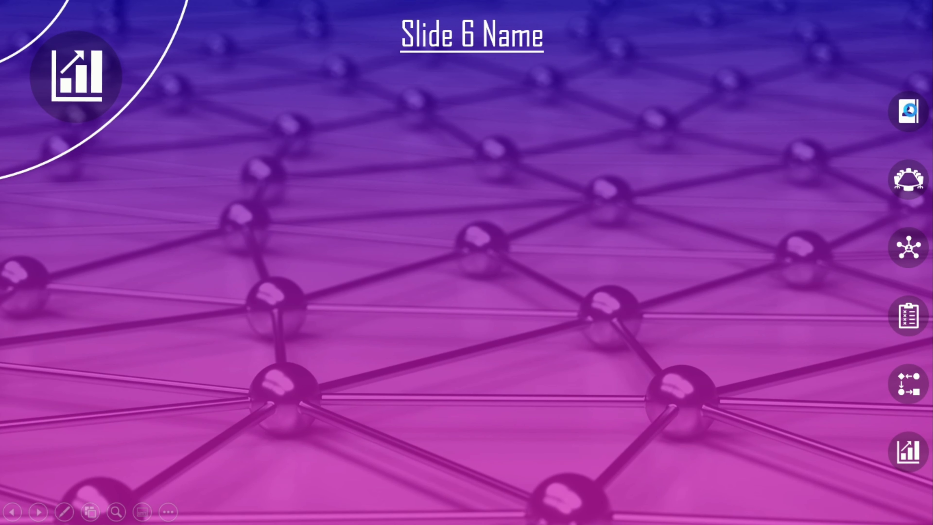
click(909, 110)
key(Escape)
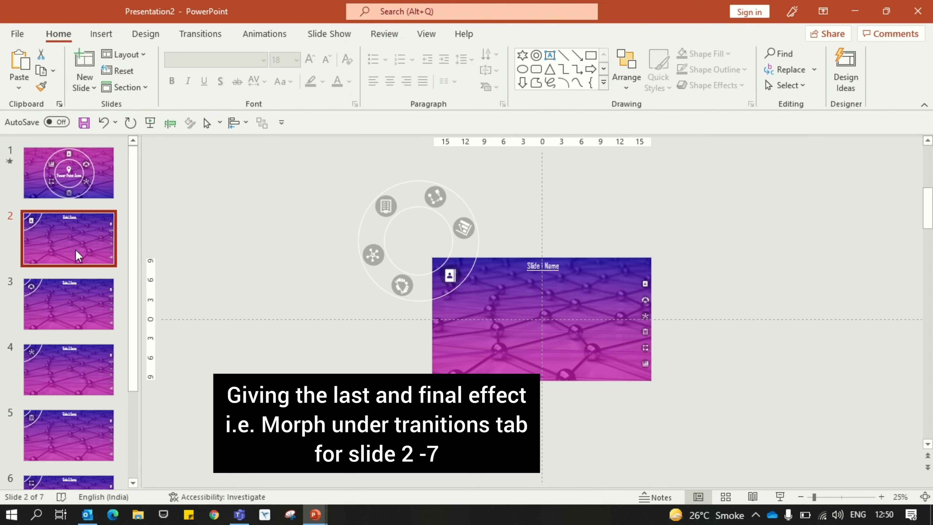
Step: Select slides 2–7 together and apply the Morph transition
scroll(73, 331, down, 5)
shift+click(73, 441)
scroll(32, 307, up, 5)
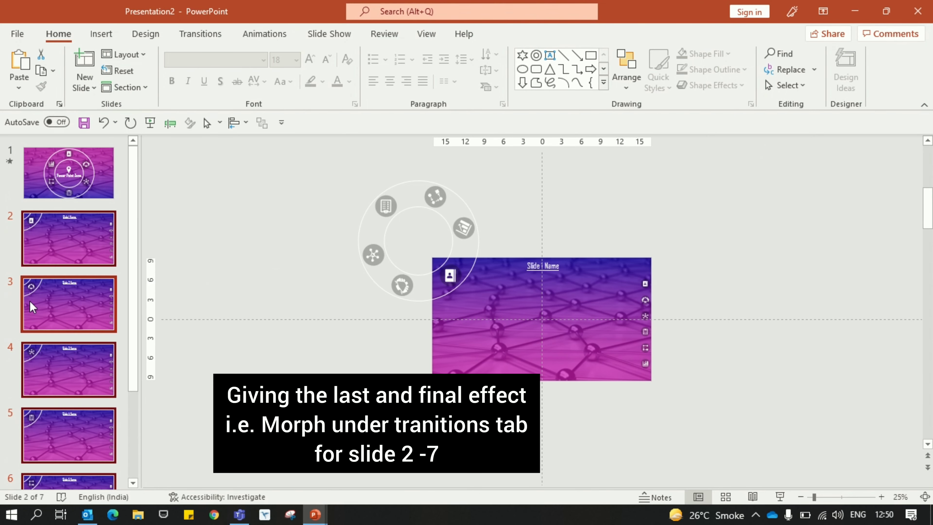
scroll(55, 368, down, 5)
scroll(56, 445, up, 5)
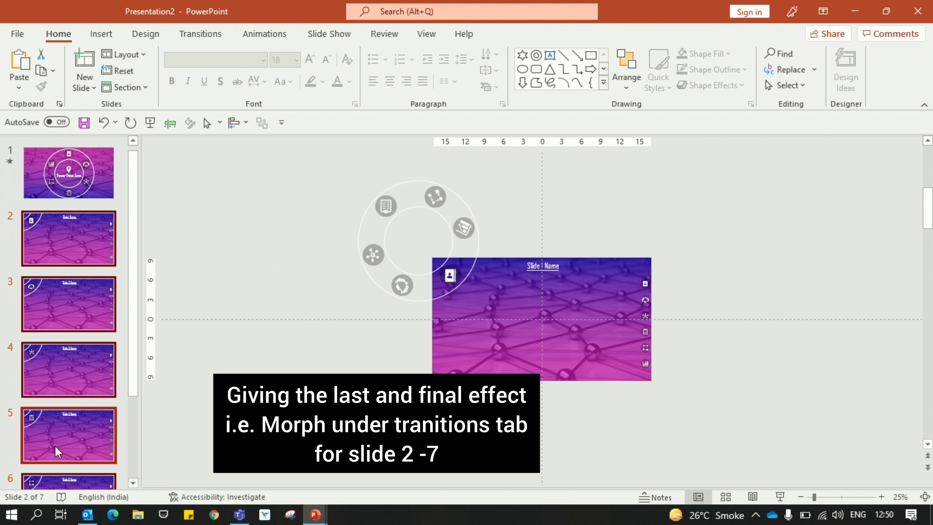
click(200, 36)
click(141, 67)
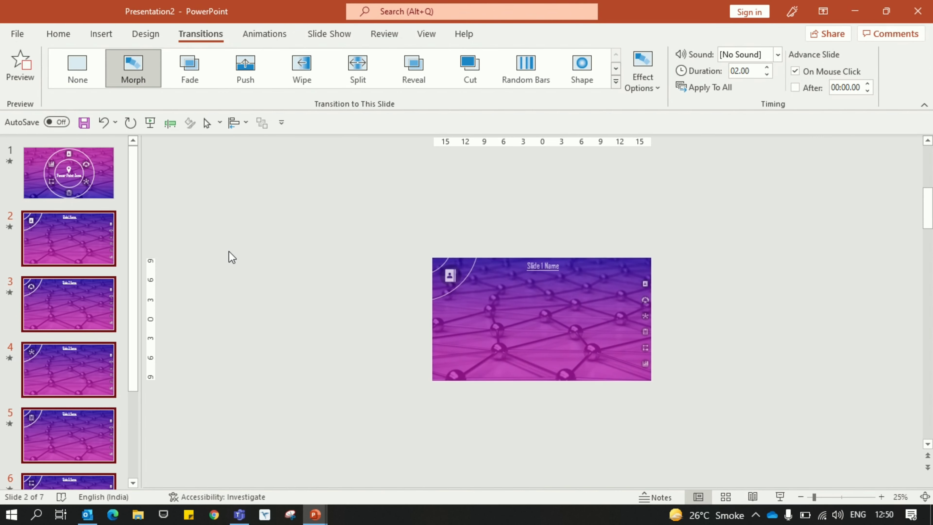
click(74, 194)
Step: Start the slide show from the beginning with F5 and advance three slides
key(F5)
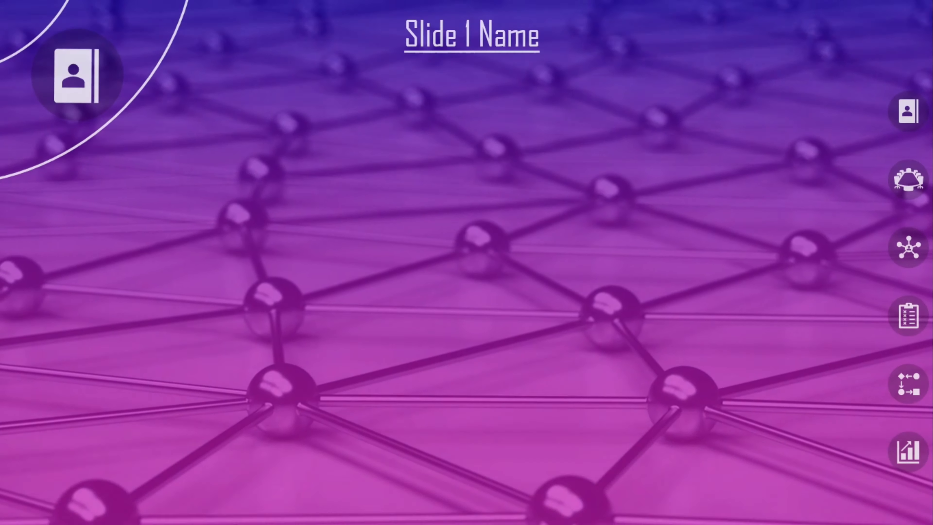
key(Right)
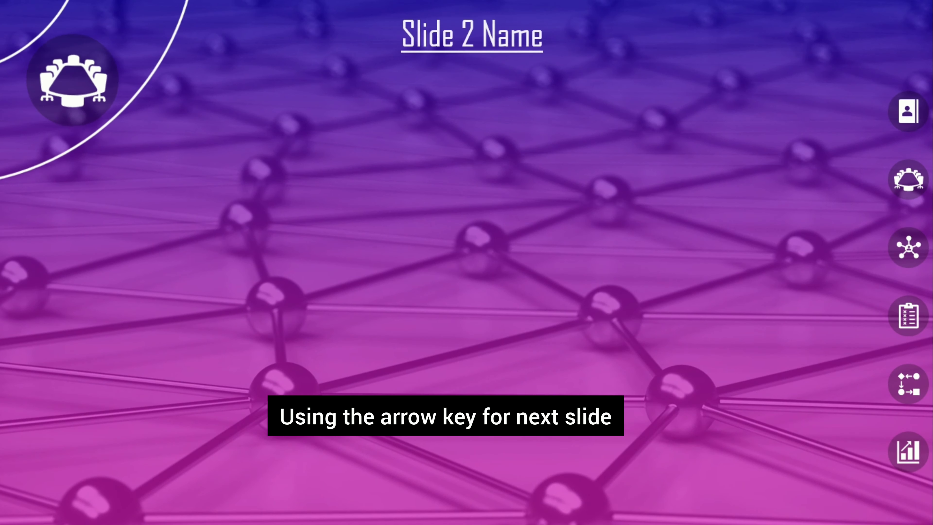
key(Right)
key(Right)
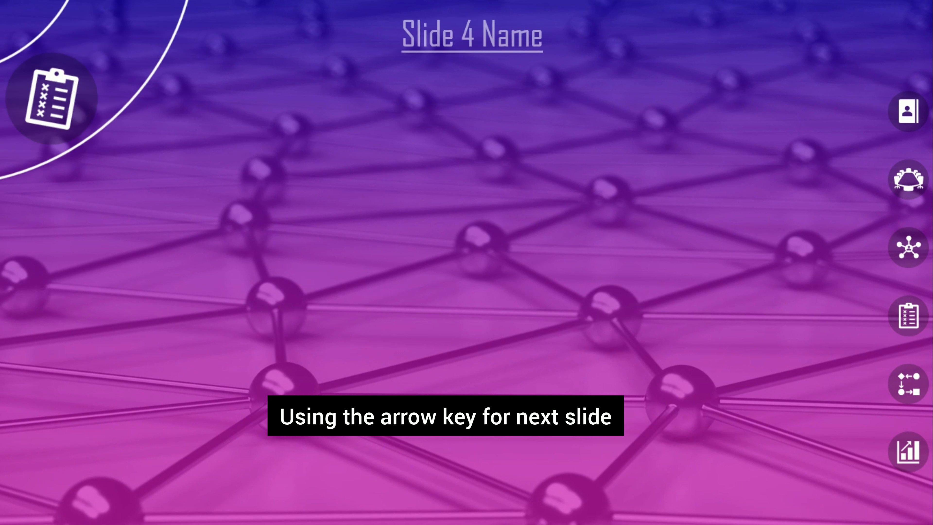
key(Right)
key(Right)
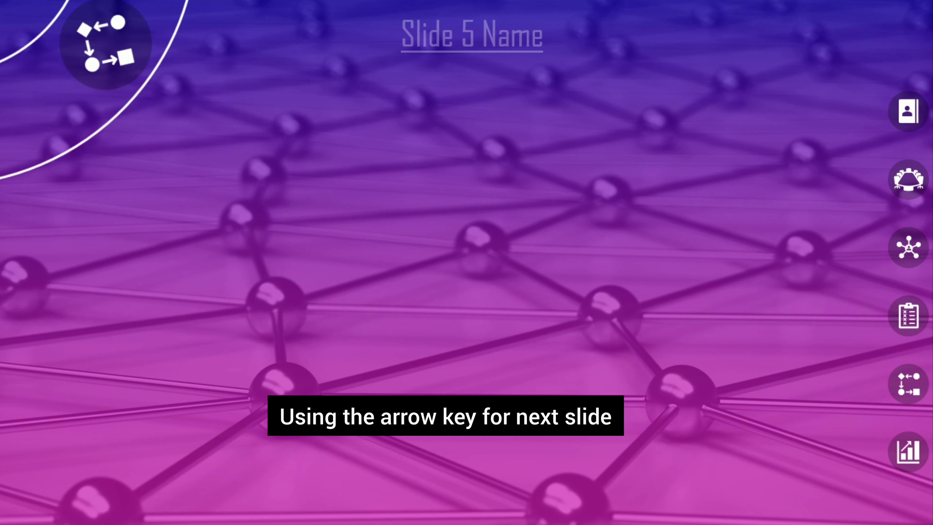
Step: Test the right-side icon links by jumping among the contact, meeting-table, chart and flowchart slides
click(905, 186)
click(907, 384)
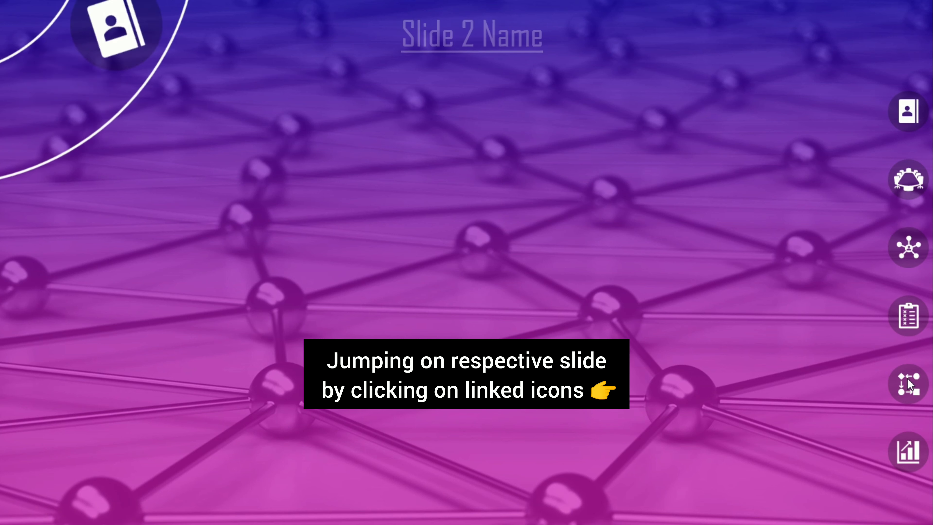
click(908, 127)
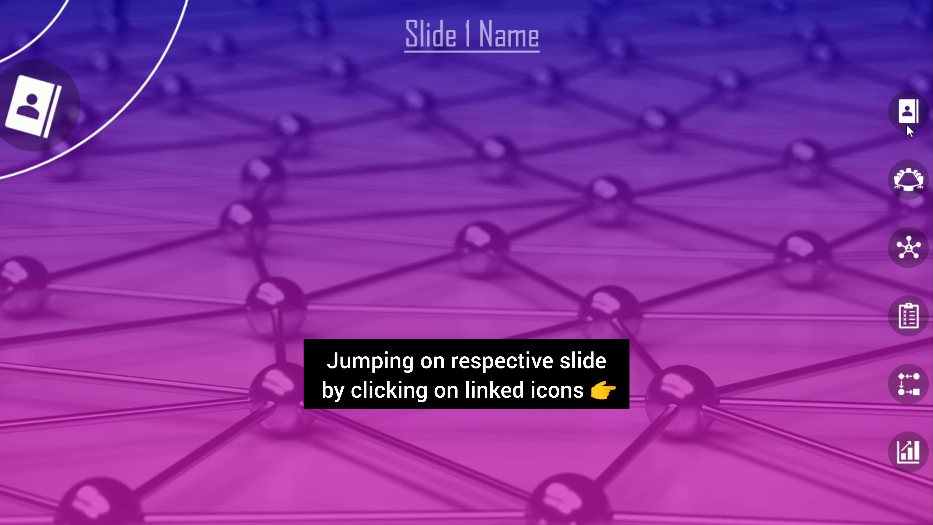
click(908, 179)
click(908, 451)
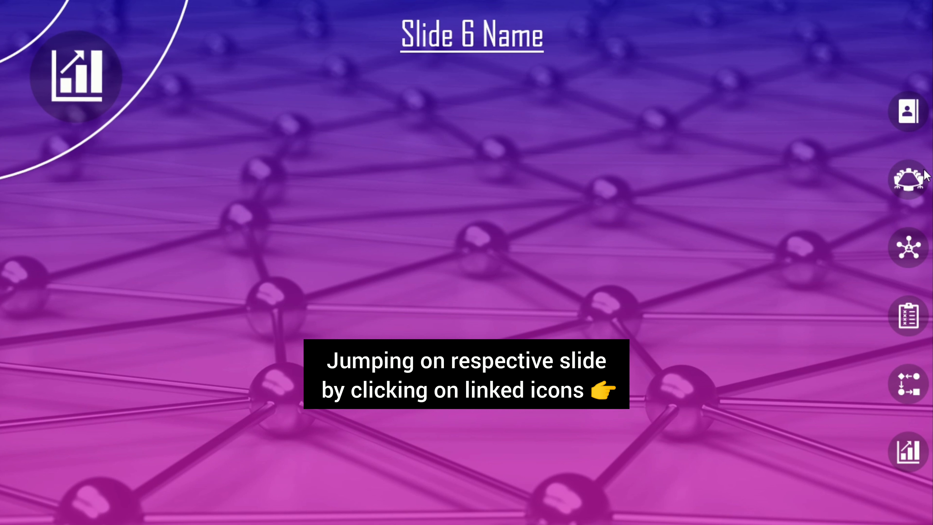
click(913, 179)
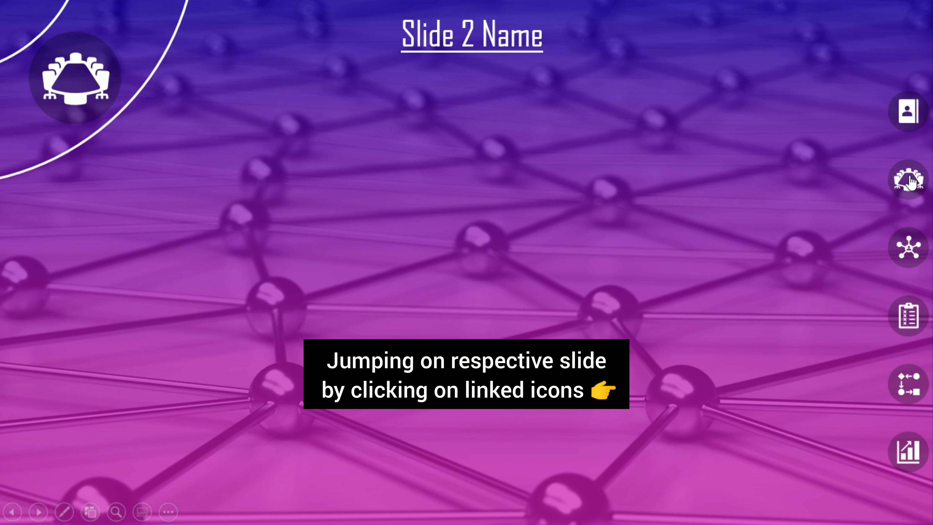
click(908, 382)
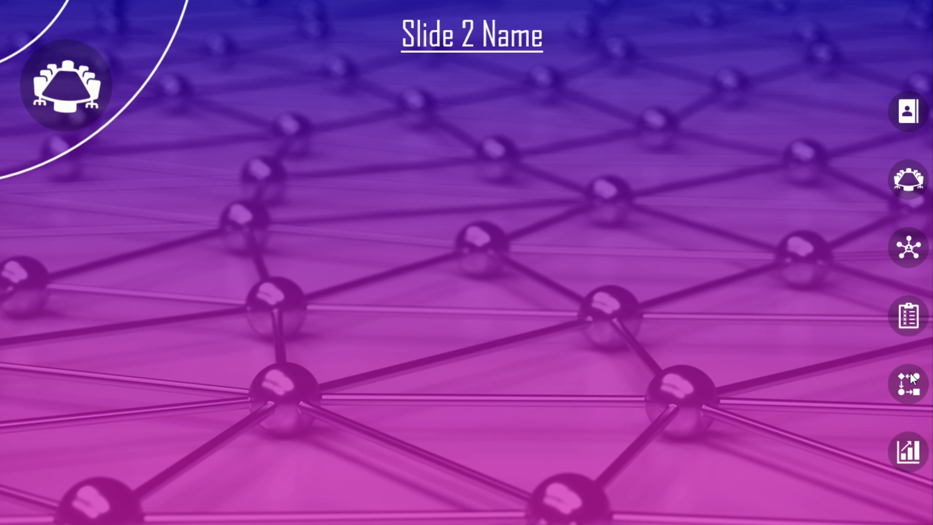